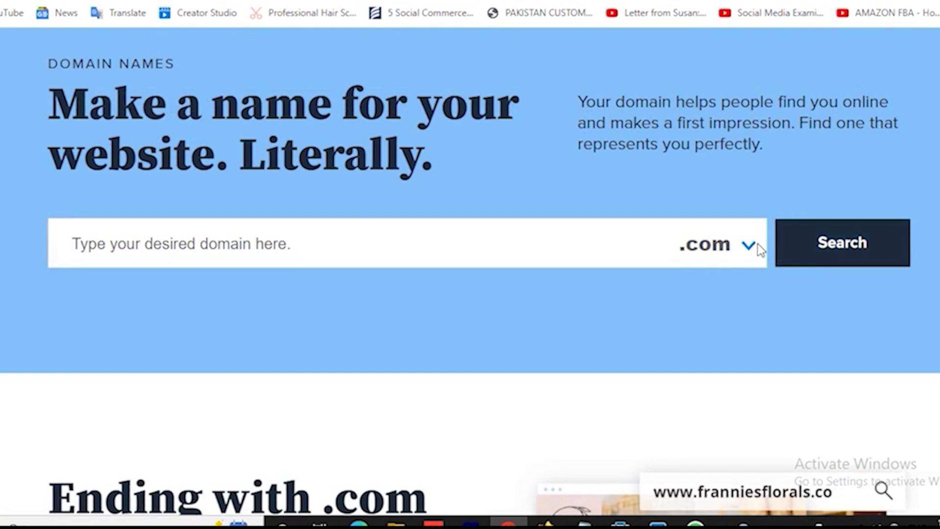
Step: Check the other domain endings, keep .com, and return to the top of the domains page
click(749, 245)
click(670, 327)
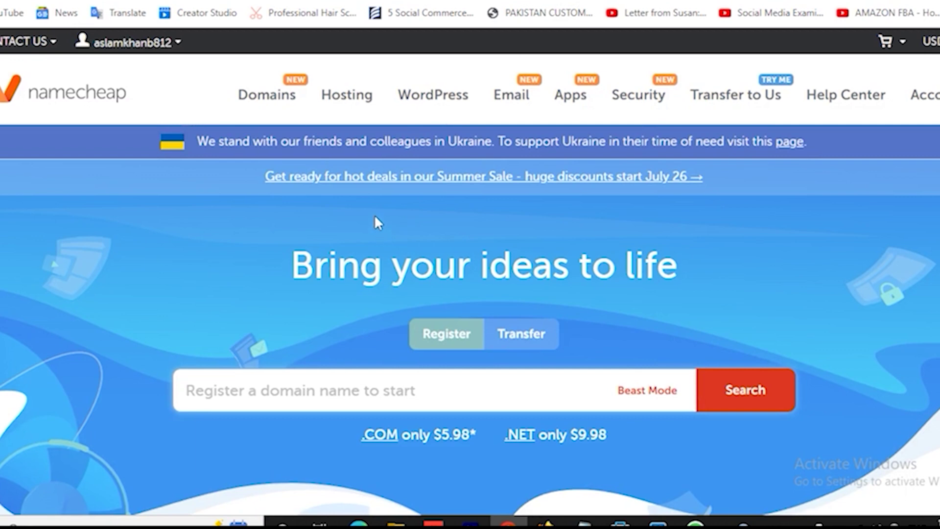
mouse_move(349, 98)
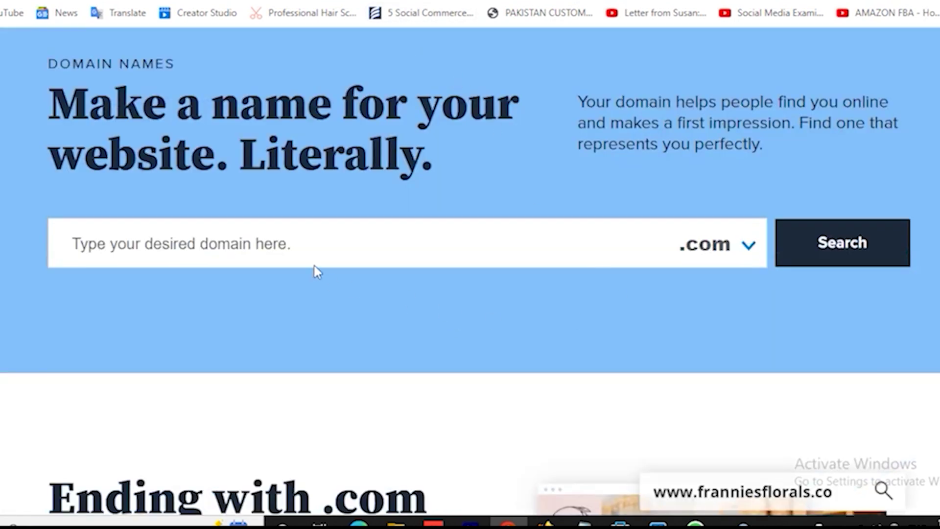
click(311, 236)
scroll(392, 185, up, 3)
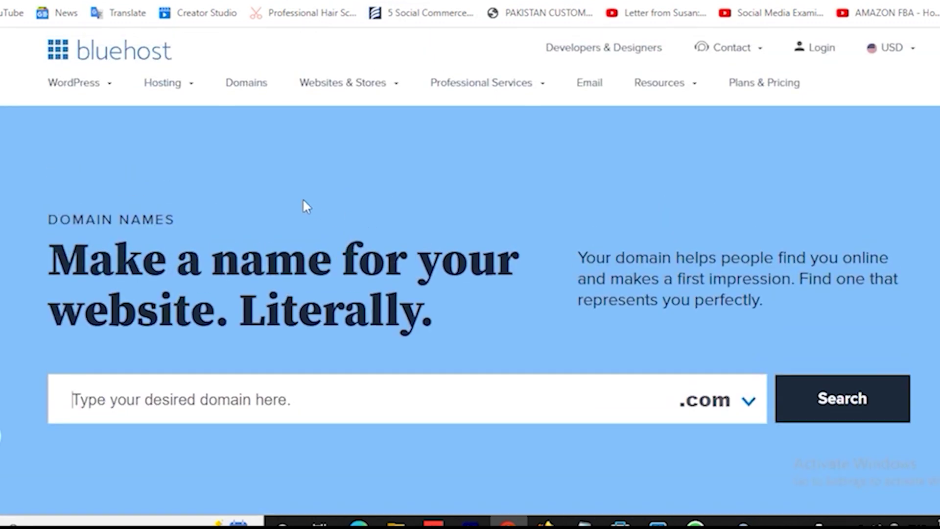
Step: Go to Shared Hosting, view the plans and prices, and select the BASIC plan
mouse_move(189, 84)
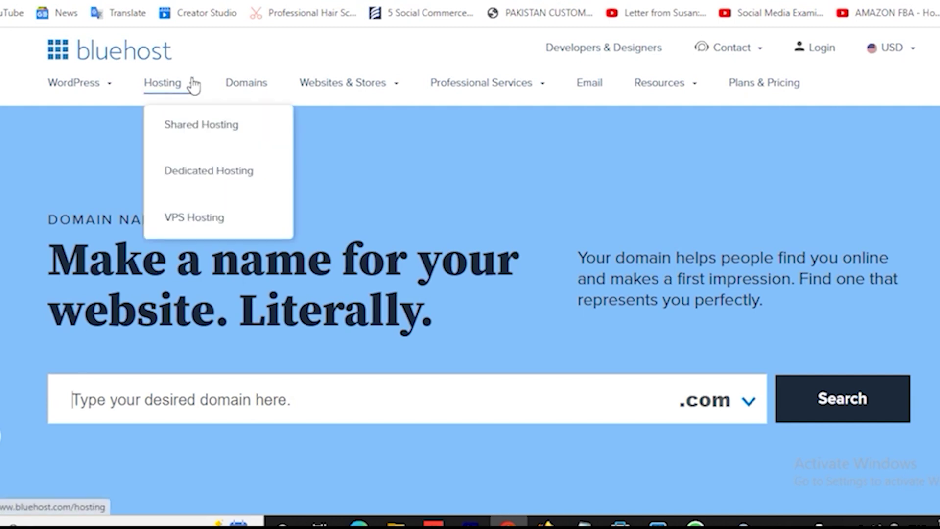
click(212, 131)
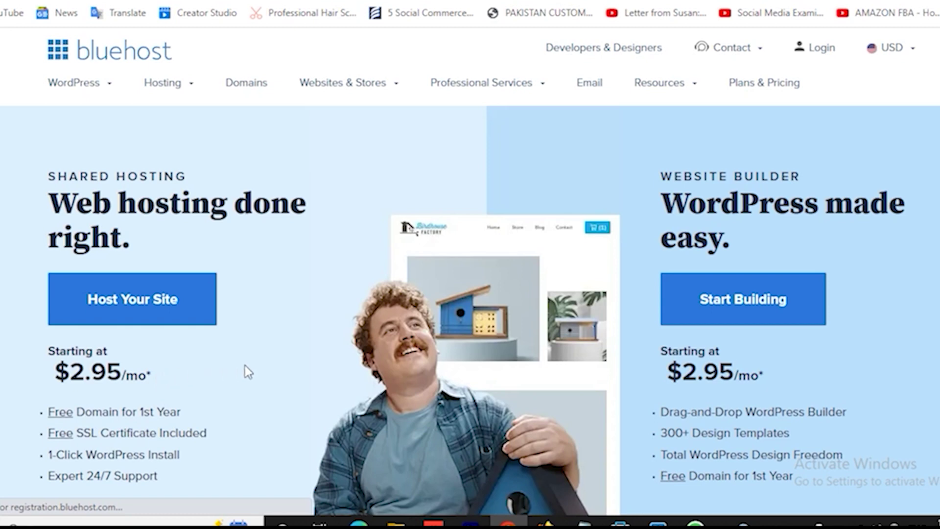
scroll(245, 365, down, 2)
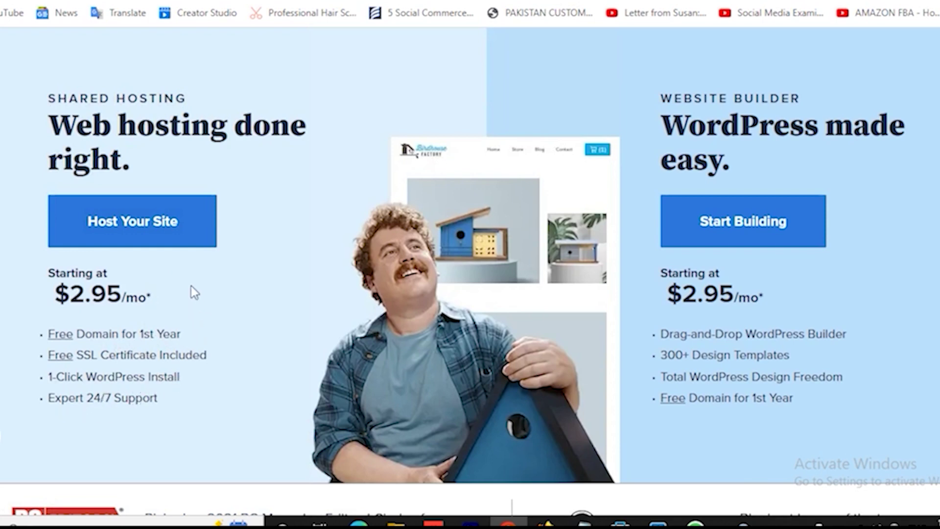
click(124, 228)
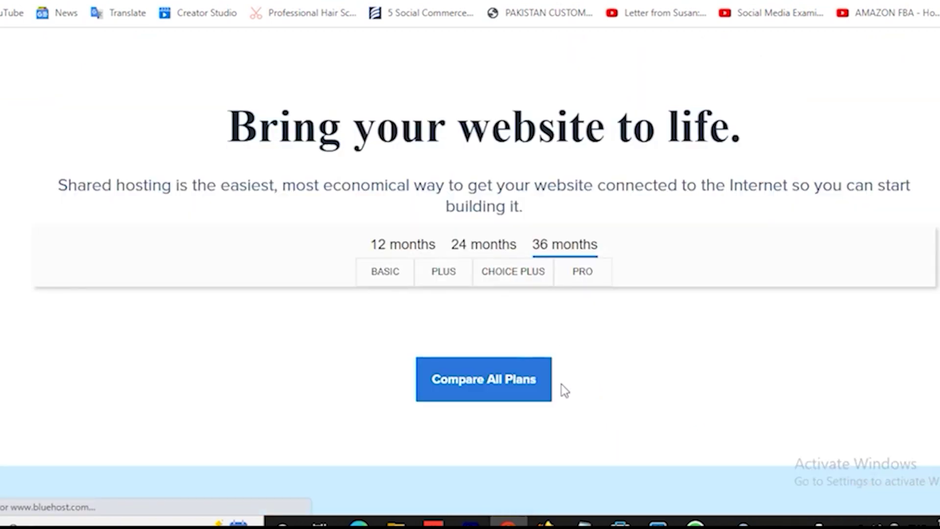
scroll(490, 367, down, 3)
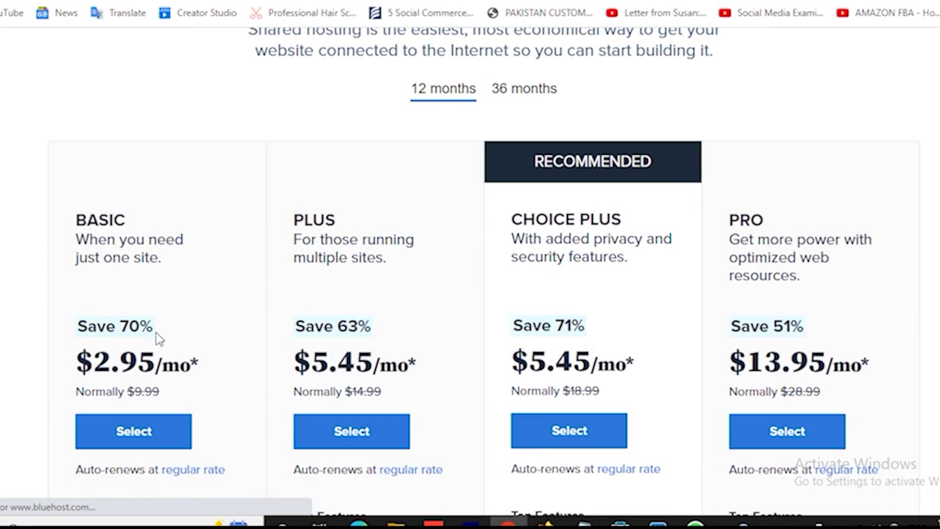
click(144, 438)
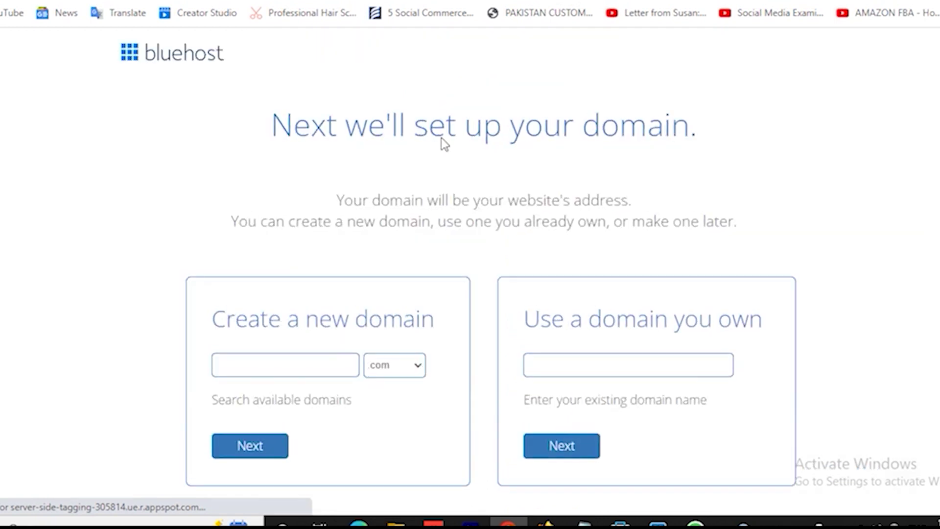
Step: Enter the new .com domain name in the Create a new domain field, removing the duplicated ending
scroll(431, 189, down, 3)
click(285, 214)
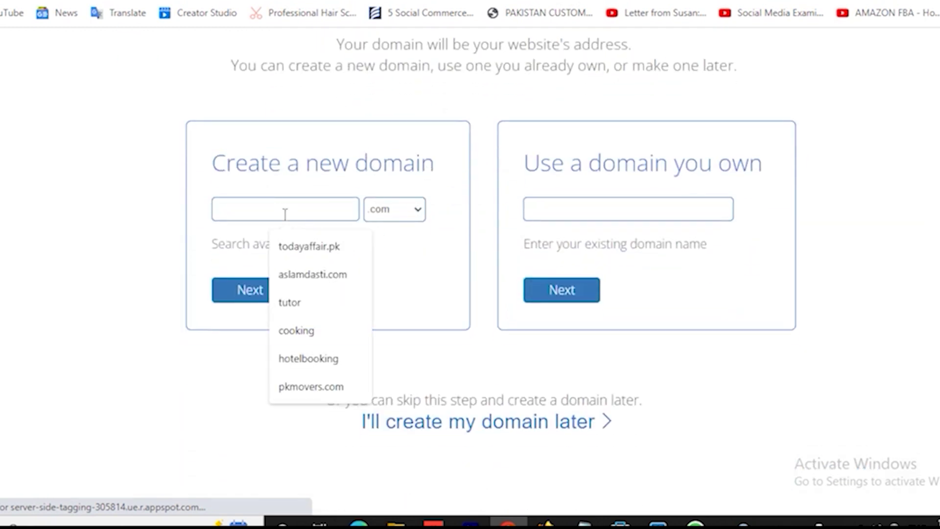
text(as)
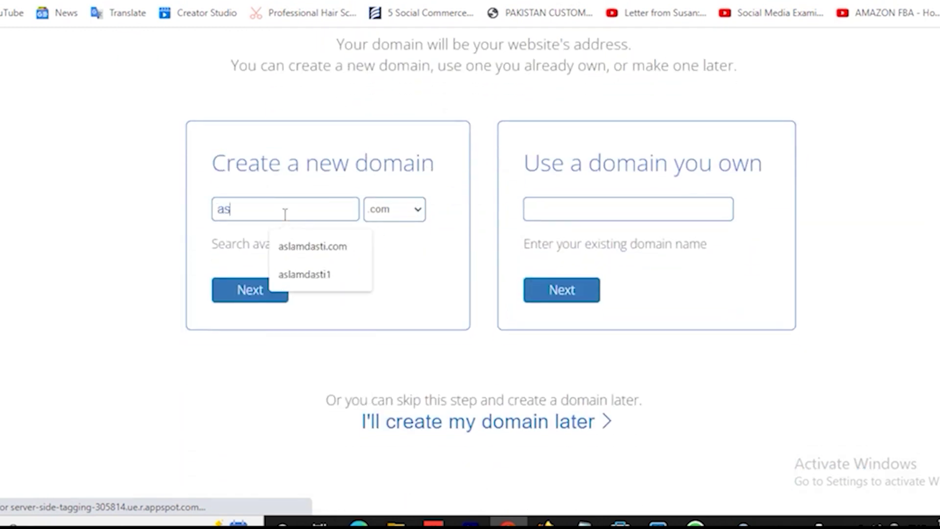
text(lamdasti1)
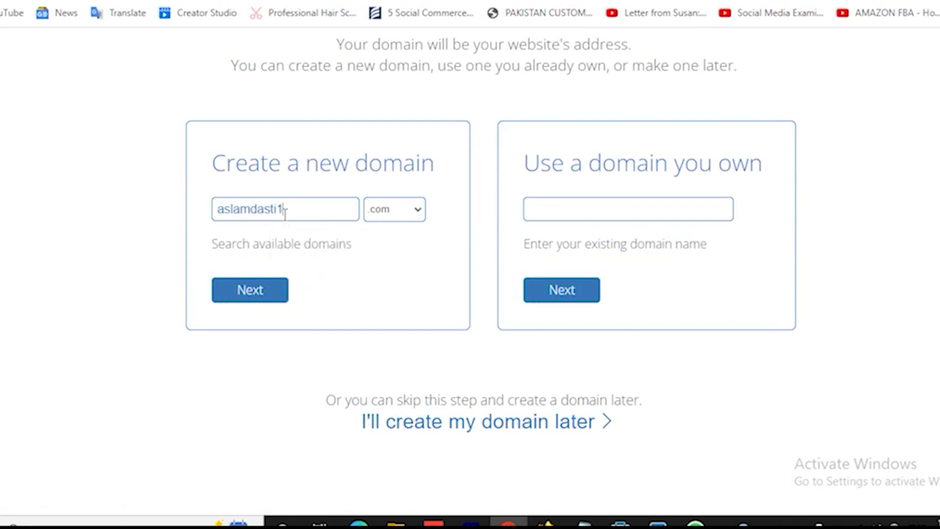
text(.com)
key(BackSpace)
key(BackSpace)
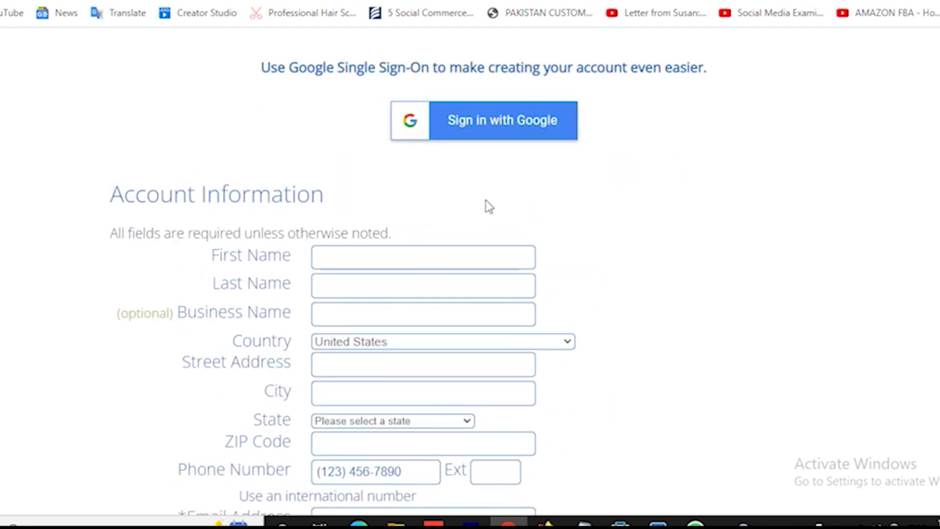
Step: Remove Domain Privacy + Protection, Codeguard Basic and SiteLock Security from the package
scroll(510, 204, down, 5)
scroll(511, 204, down, 2)
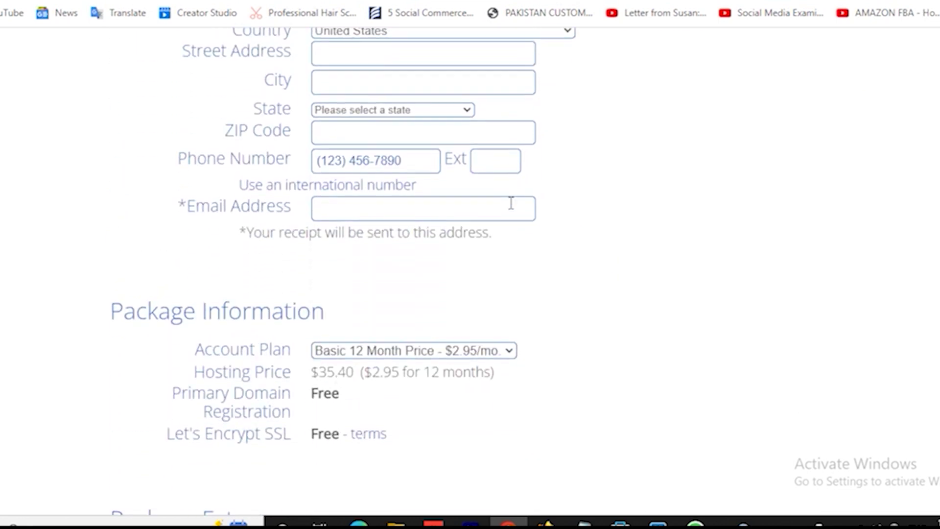
scroll(510, 203, up, 6)
scroll(511, 203, down, 7)
scroll(510, 204, down, 2)
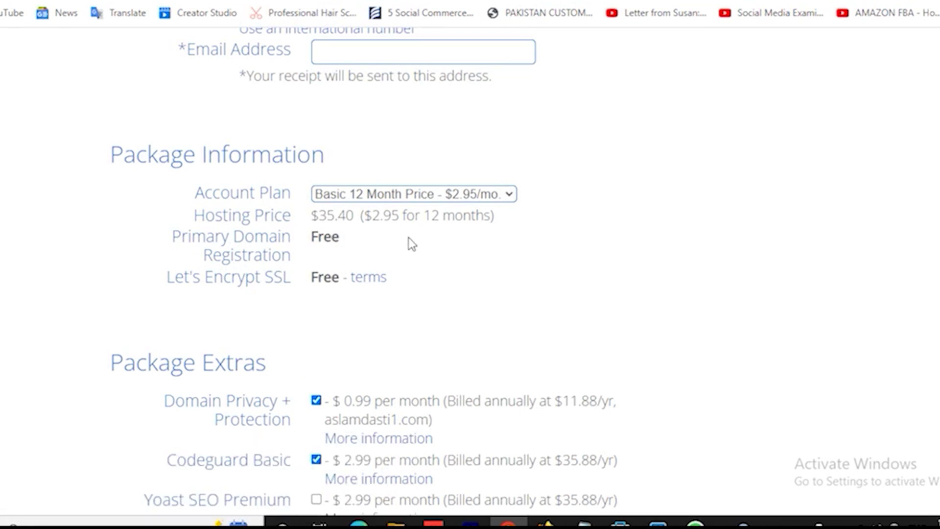
scroll(412, 260, down, 3)
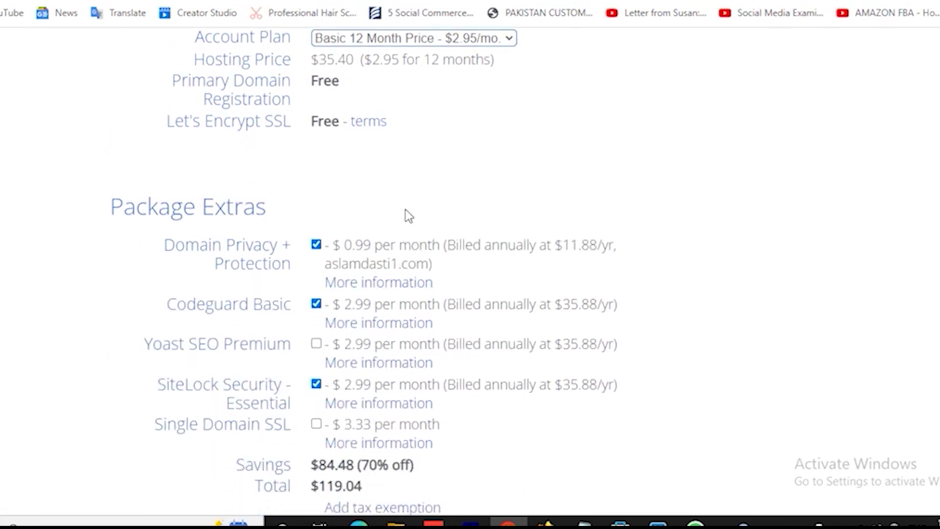
scroll(406, 210, down, 2)
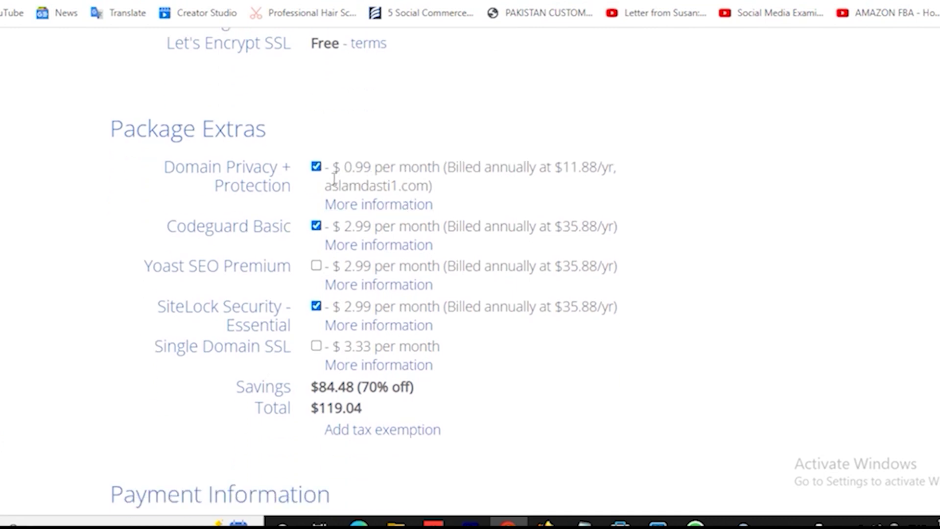
click(316, 167)
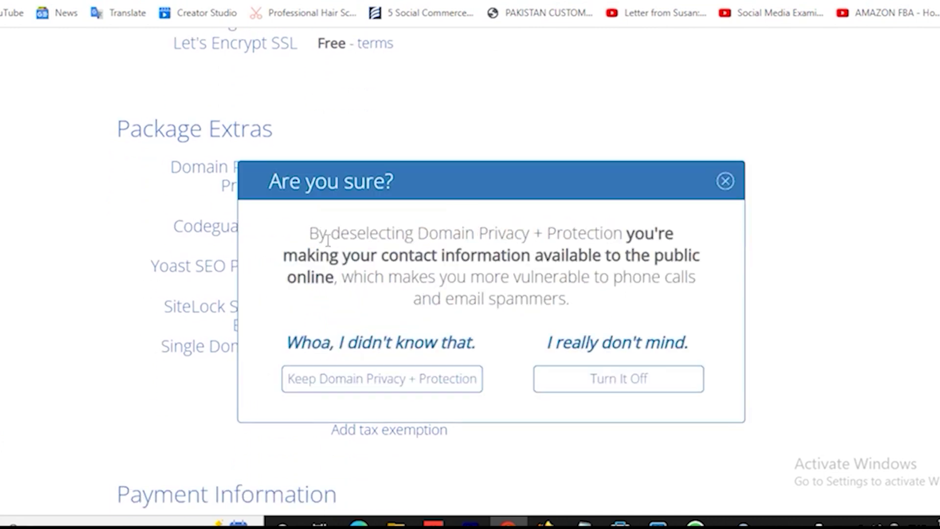
click(725, 182)
click(316, 226)
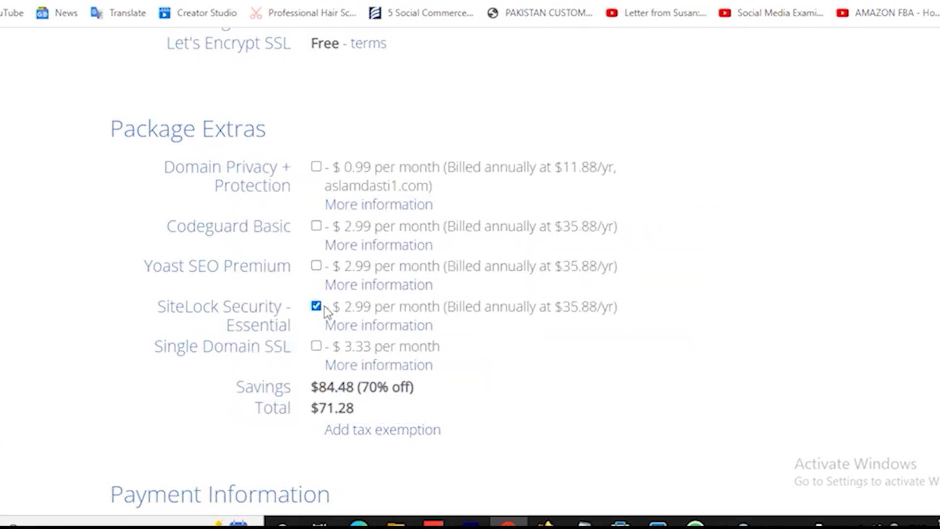
click(315, 306)
Step: Fill in the card number and CVV fields, accept the renewal terms, and submit the order
scroll(610, 371, down, 3)
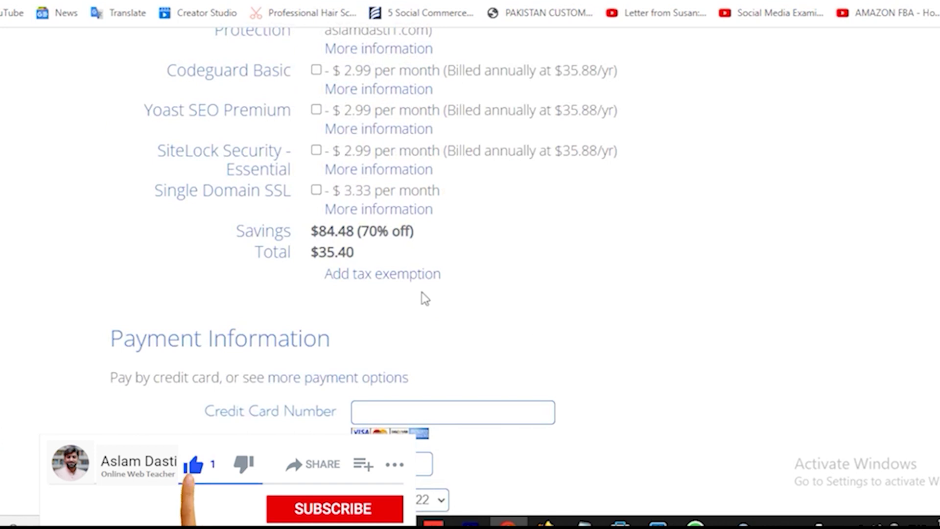
scroll(495, 280, down, 3)
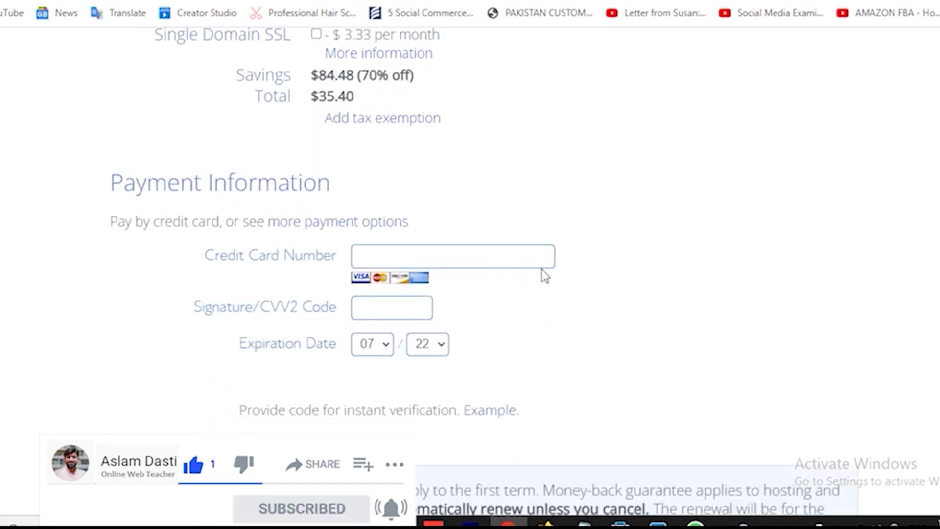
click(392, 258)
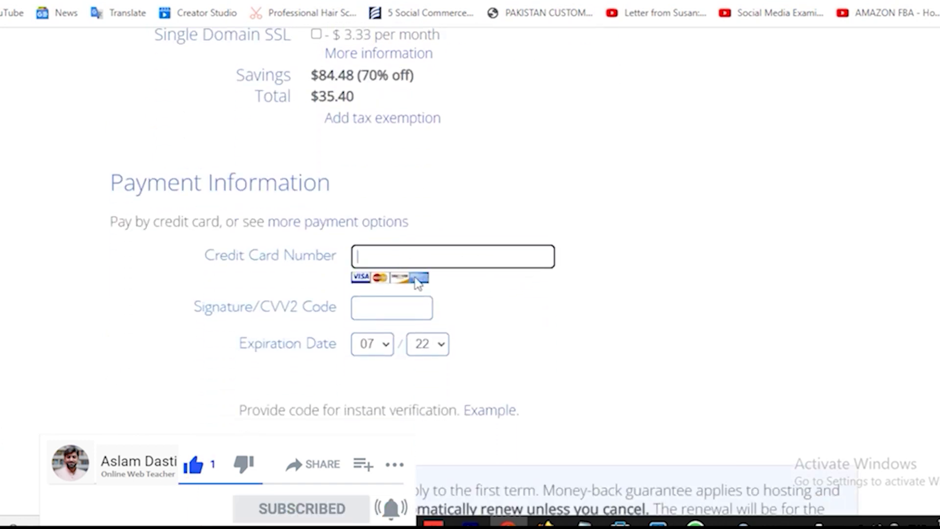
click(373, 310)
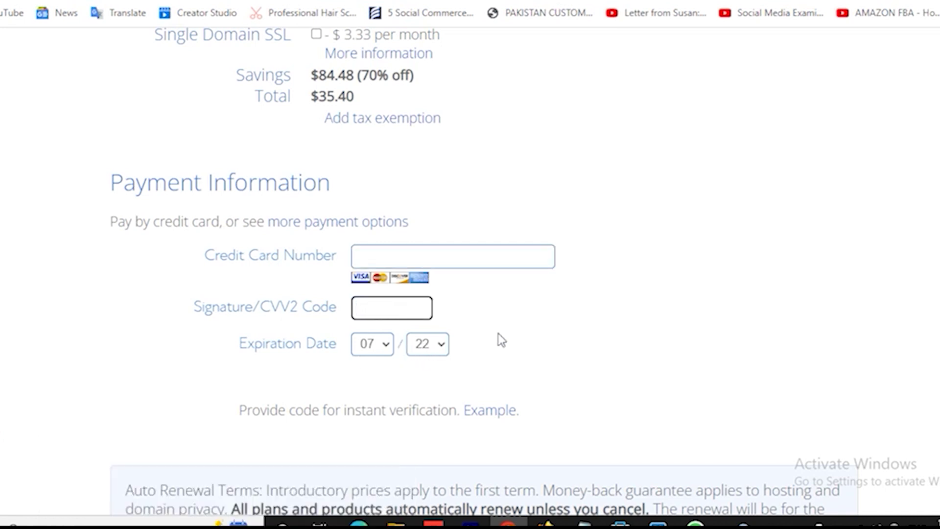
scroll(499, 337, down, 3)
scroll(455, 321, down, 5)
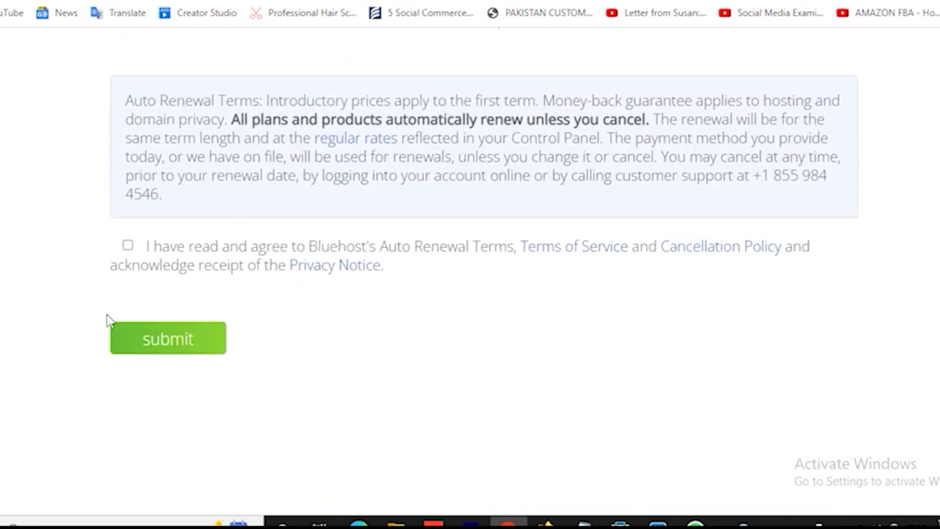
click(128, 247)
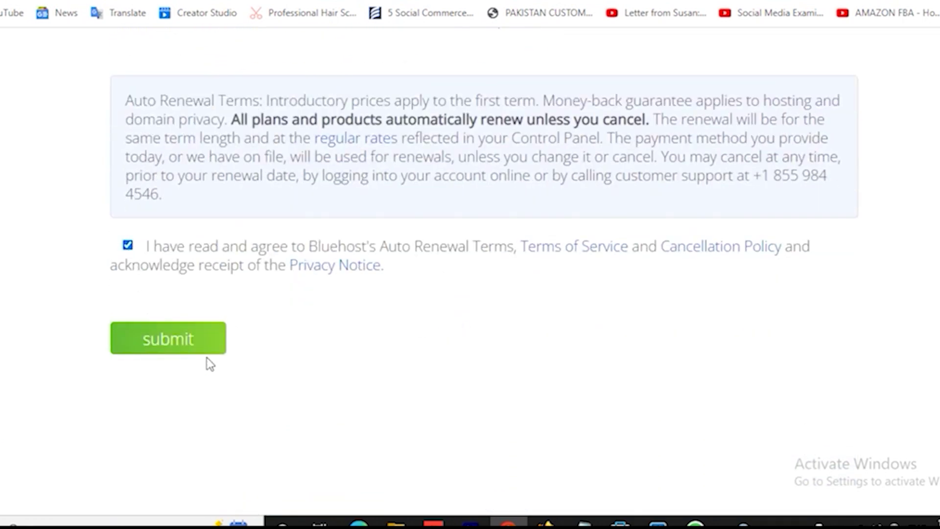
click(164, 343)
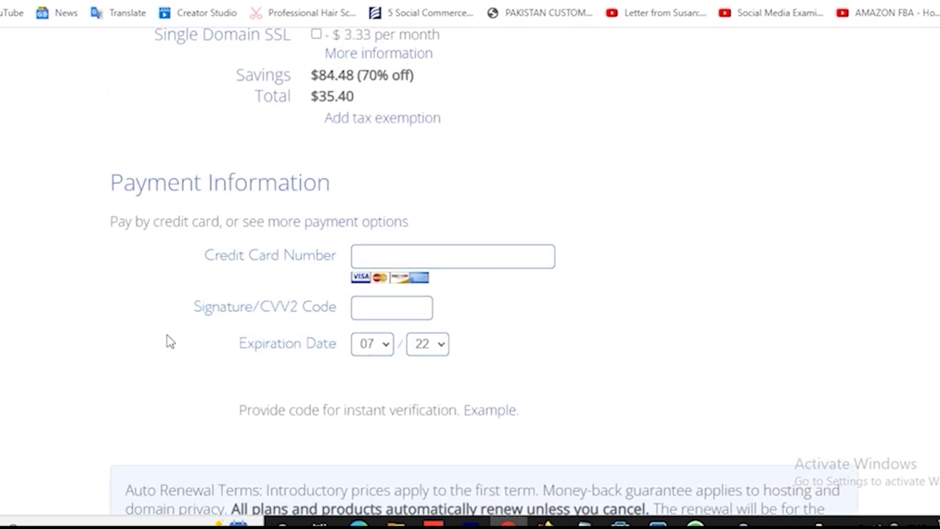
Step: Go to the signup form's e-mail field, dismiss the autofill suggestions, and review the form
scroll(170, 337, up, 7)
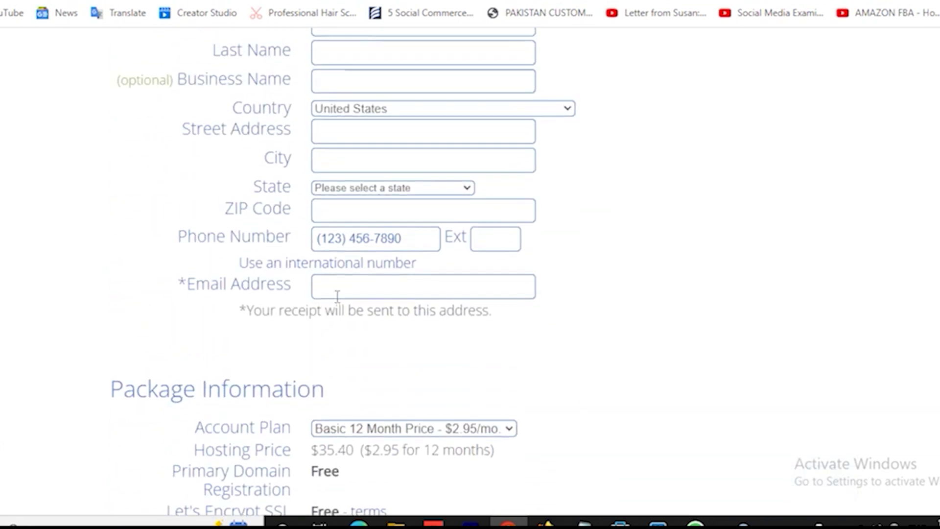
scroll(338, 298, up, 8)
scroll(372, 303, down, 3)
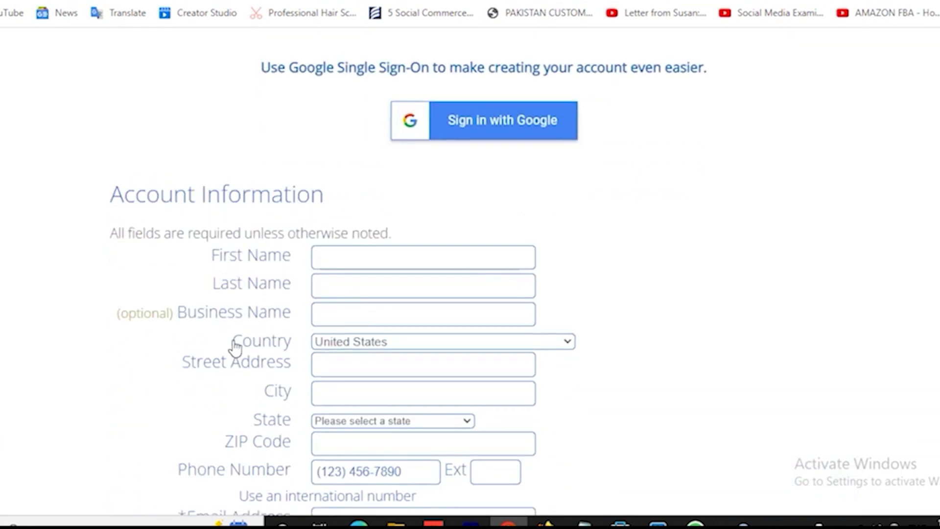
scroll(235, 348, down, 3)
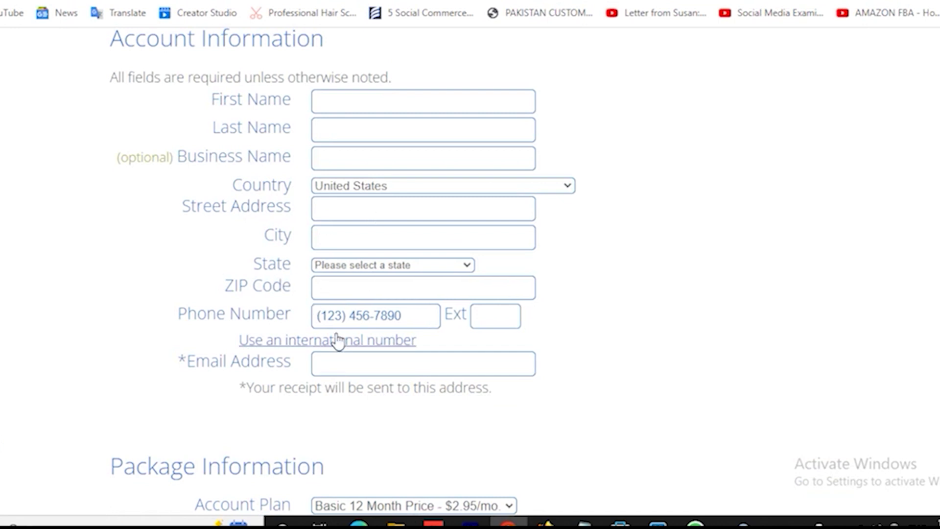
click(335, 364)
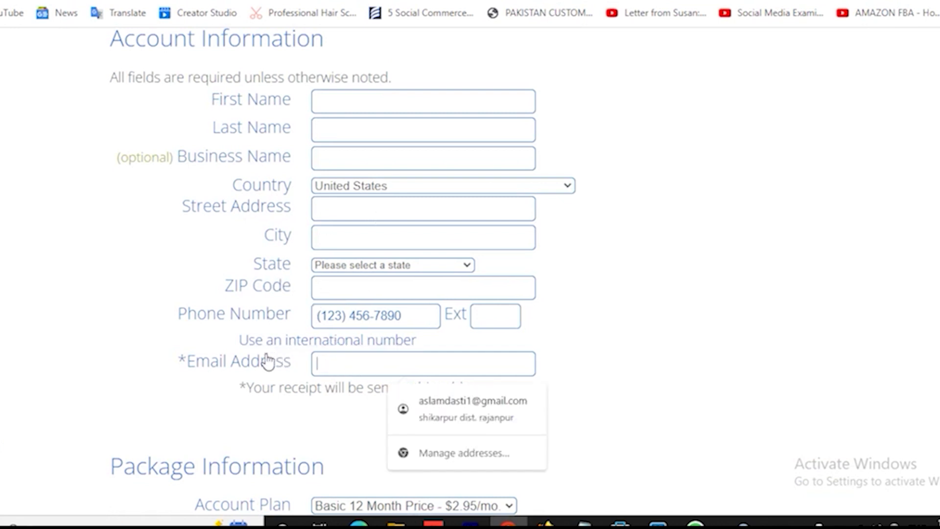
key(Escape)
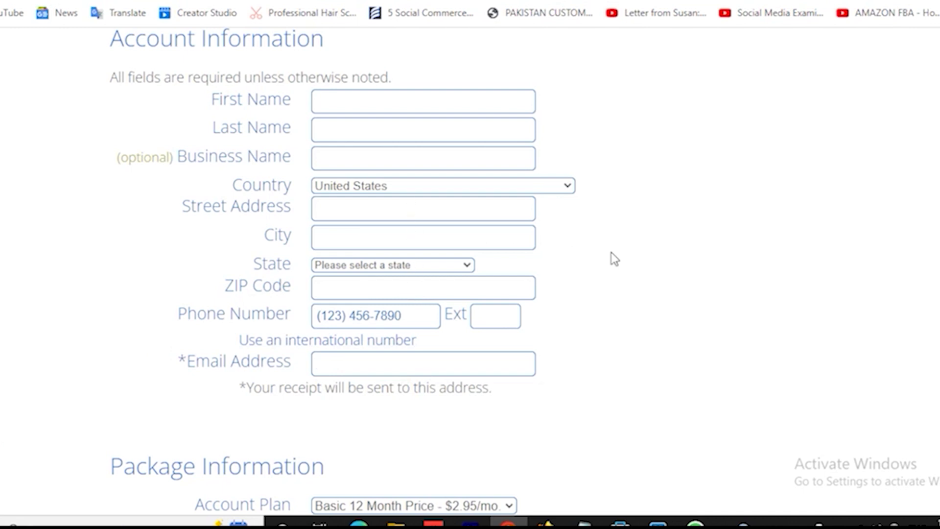
scroll(592, 256, down, 2)
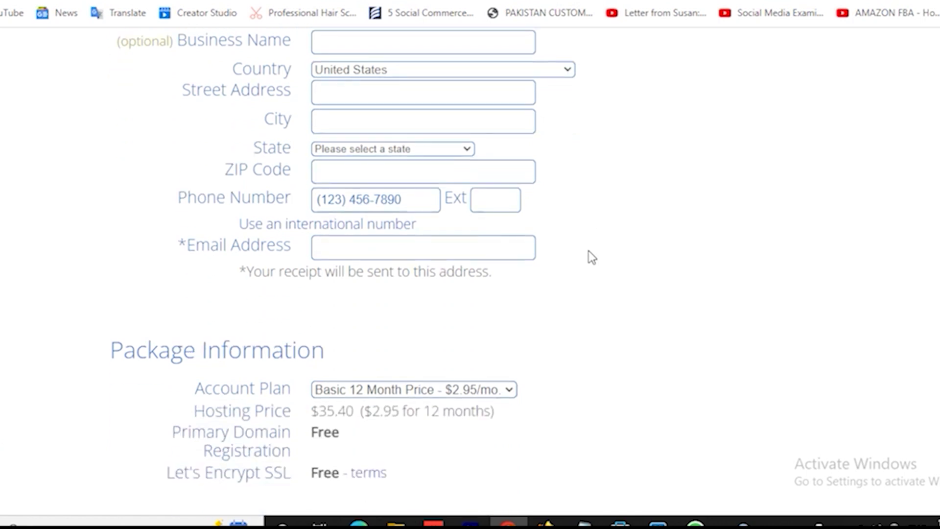
scroll(592, 256, up, 2)
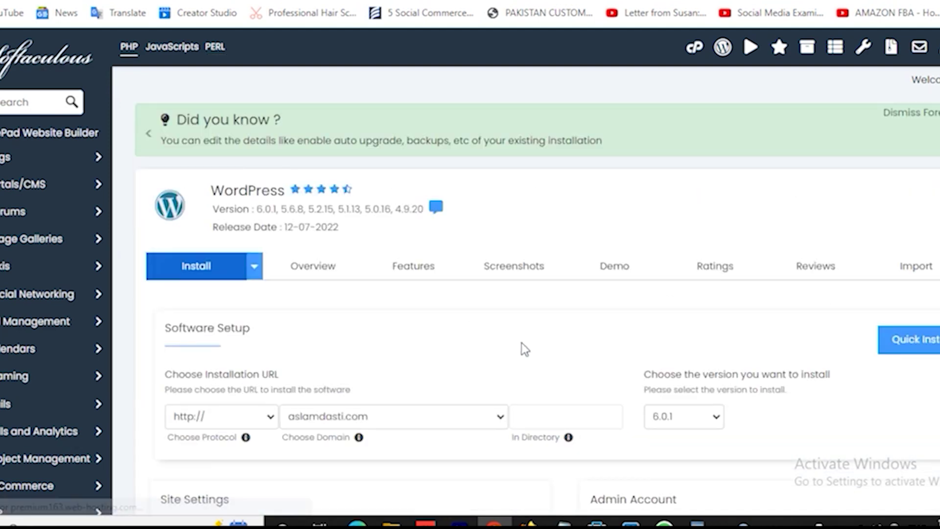
Step: Replace the default Admin Username with a custom username
scroll(521, 343, down, 2)
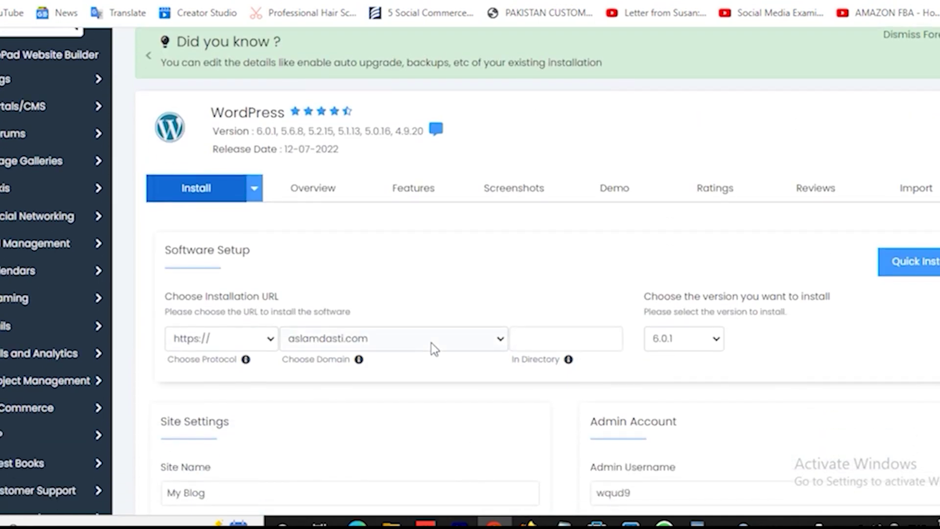
scroll(419, 367, down, 3)
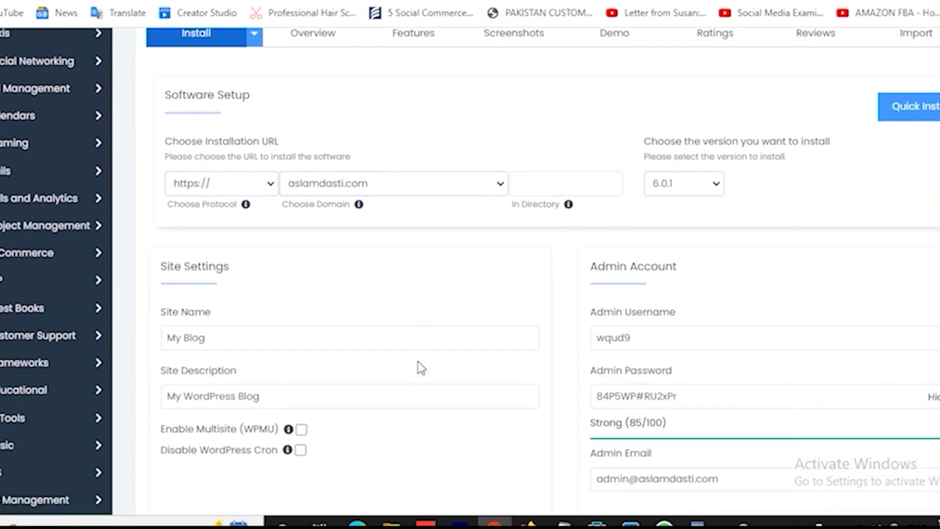
click(693, 339)
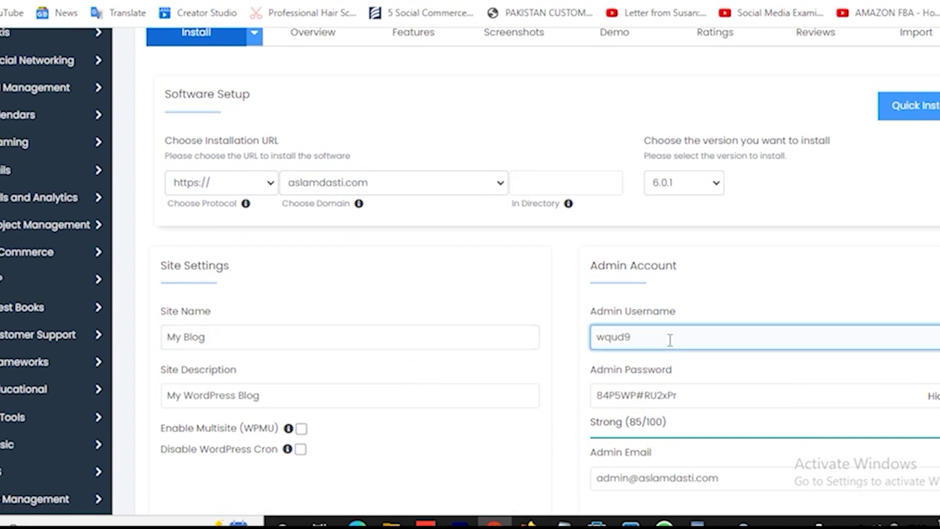
key(BackSpace)
key(BackSpace)
key(BackSpace)
text(aslamdasti)
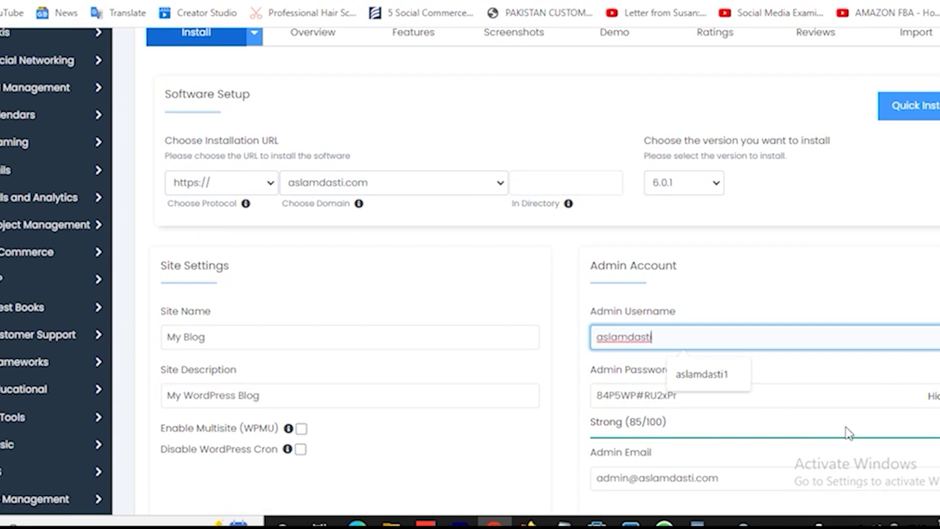
click(703, 374)
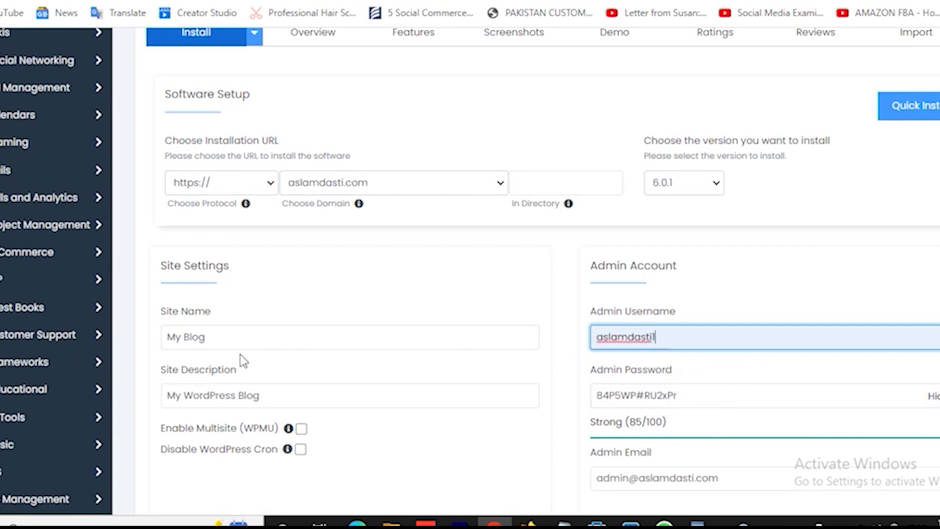
Step: Set the Site Name to 'Classified Website', fixing the spelling
click(246, 335)
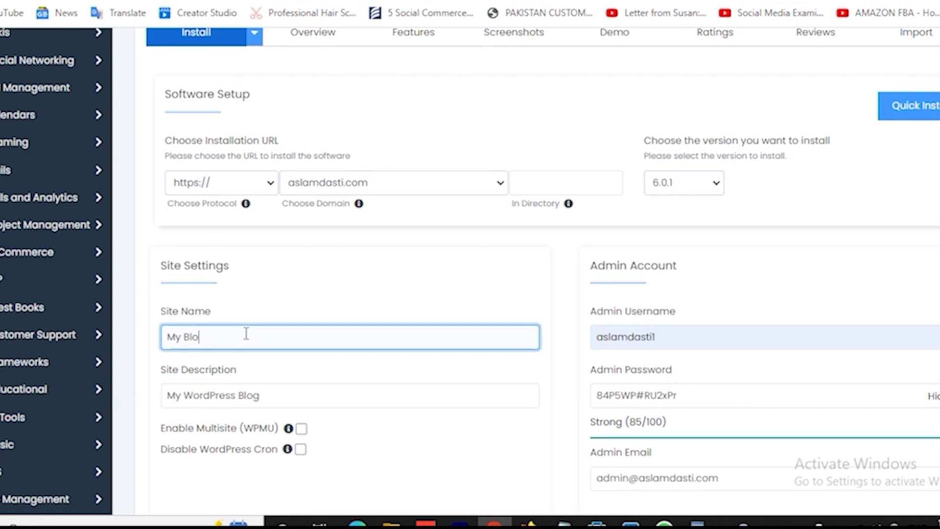
key(BackSpace)
key(BackSpace)
key(BackSpace)
key(BackSpace)
key(BackSpace)
key(BackSpace)
text(C)
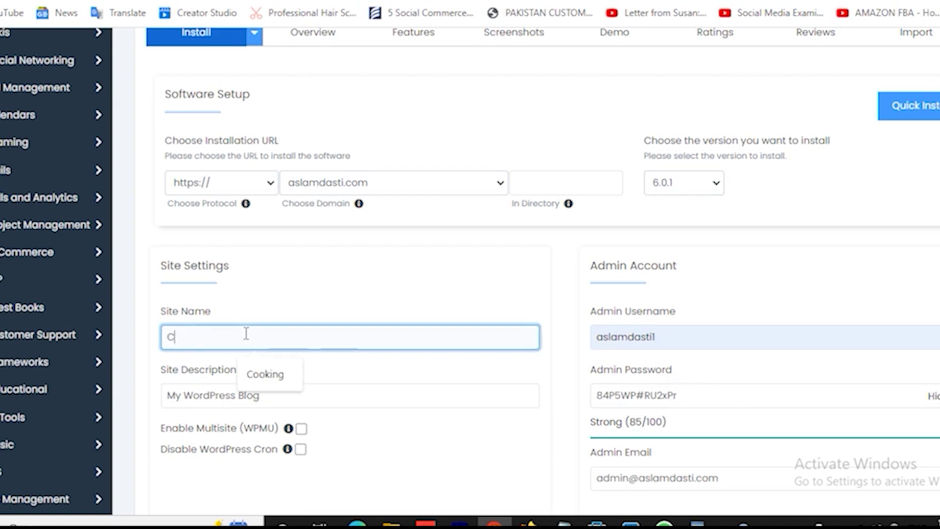
text(lasifie)
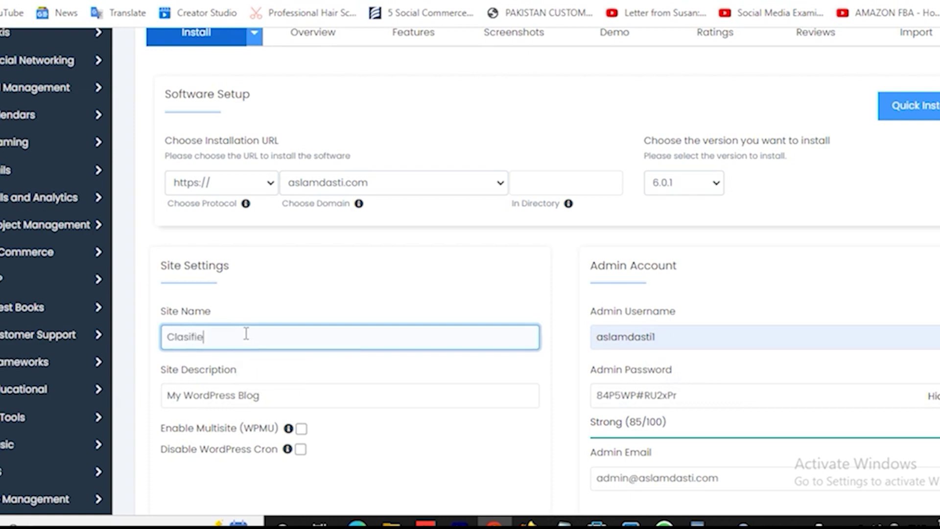
text(d)
text( w)
text( Website)
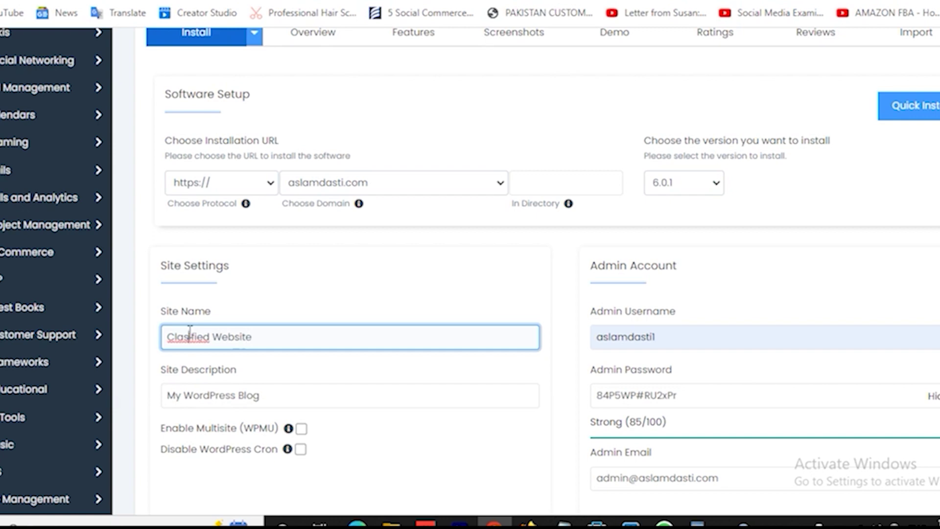
right_click(190, 333)
click(251, 108)
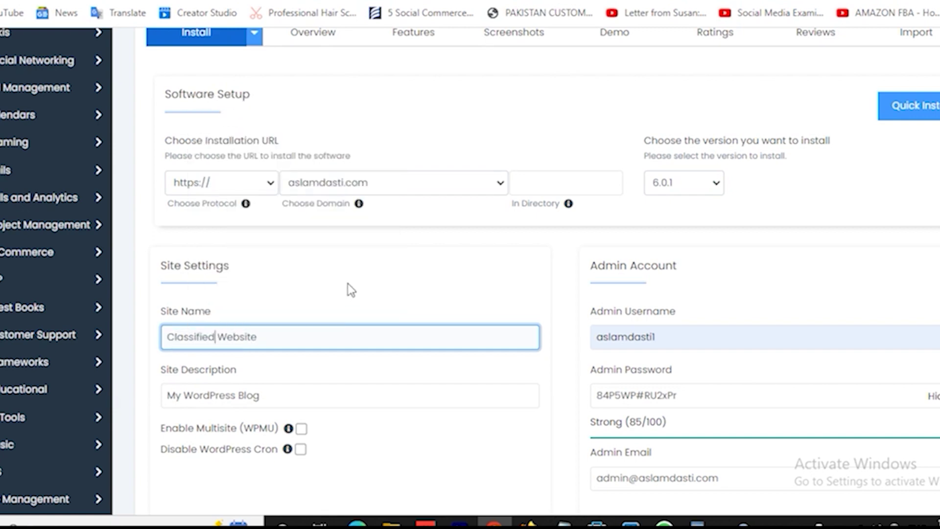
Step: Set the Site Description to 'create your listing now'
scroll(347, 340, down, 2)
drag(168, 317, 323, 325)
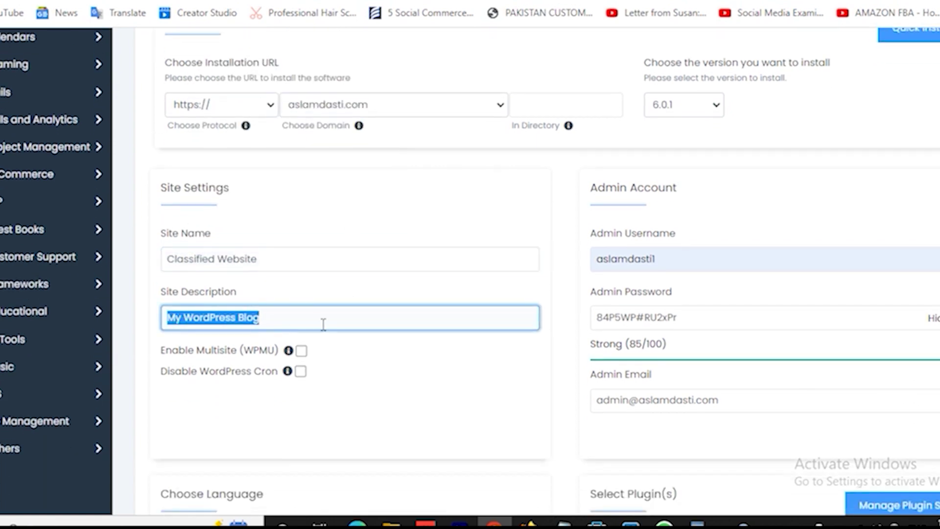
text(ads)
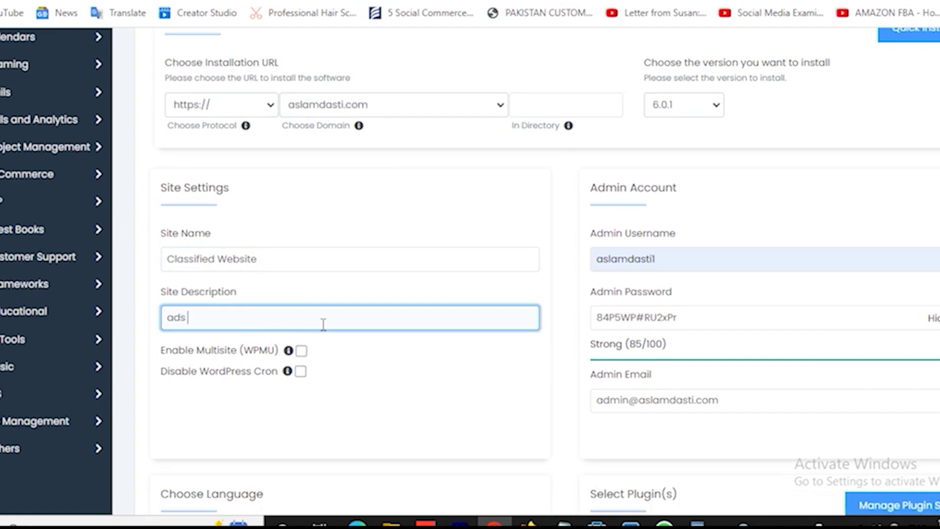
text( live)
key(BackSpace)
key(BackSpace)
key(BackSpace)
key(BackSpace)
key(BackSpace)
key(BackSpace)
text(create your listing)
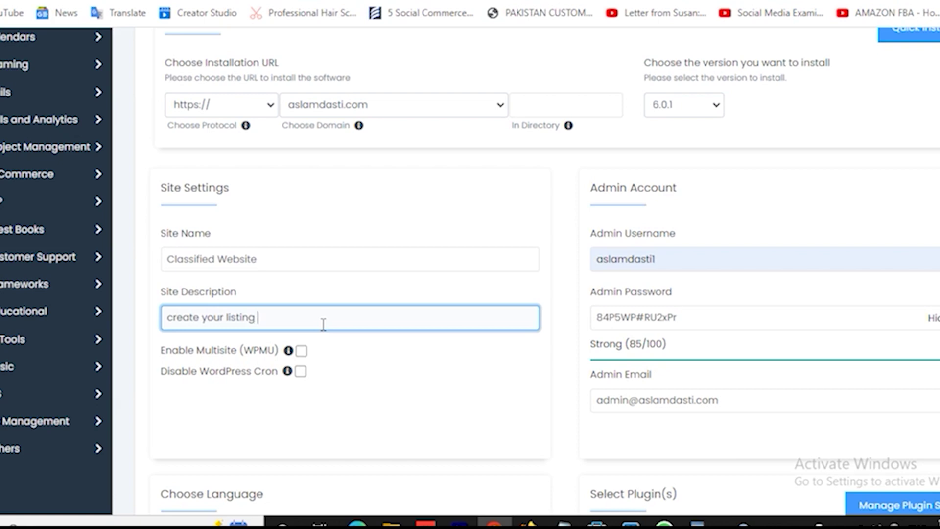
text( now)
scroll(481, 327, up, 2)
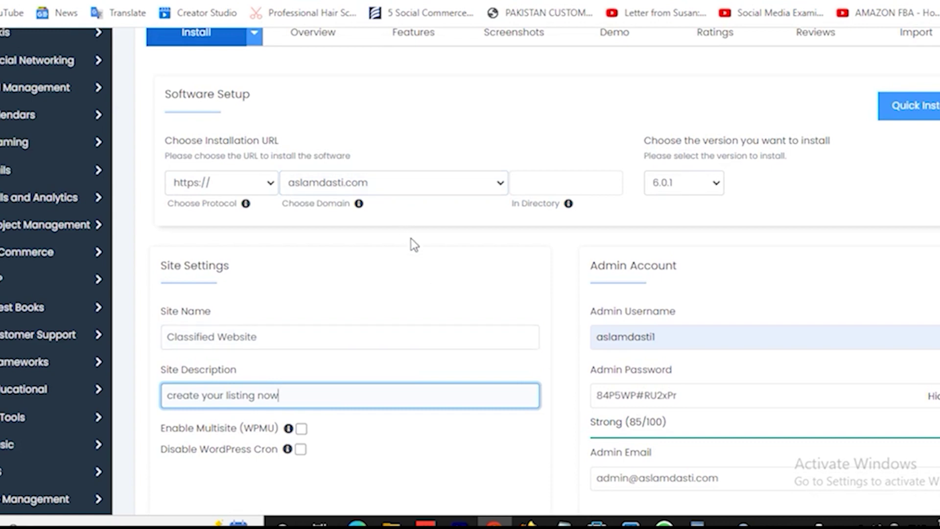
click(239, 176)
click(239, 177)
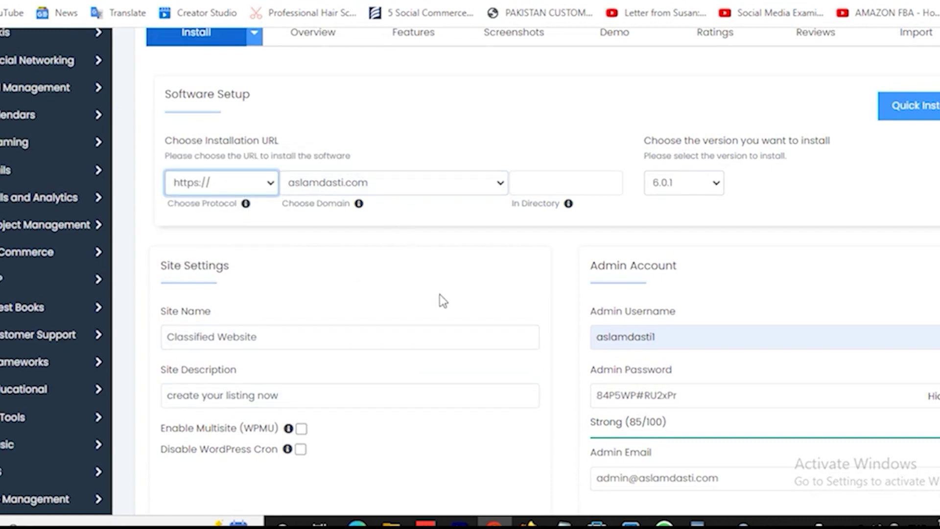
scroll(440, 295, down, 5)
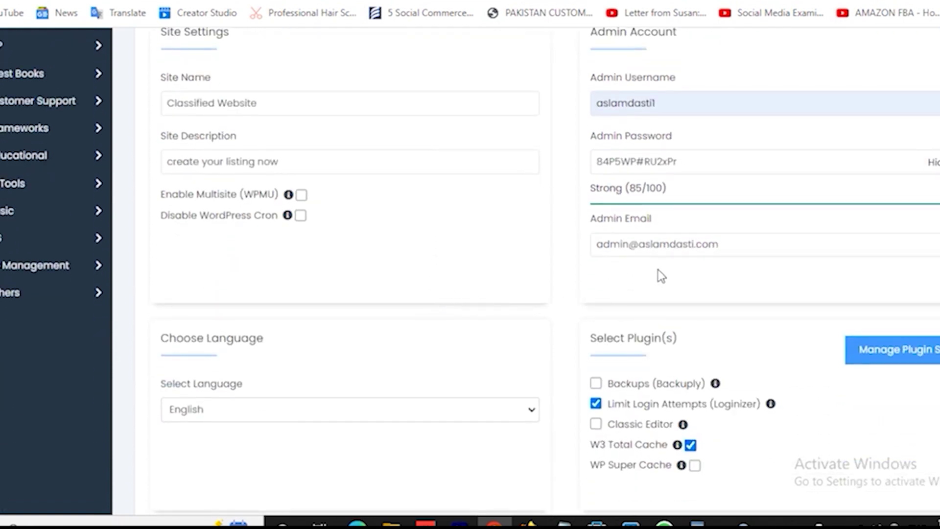
Step: Replace the Admin Email with the owner's address from the autofill suggestions
click(687, 244)
drag(594, 244, 806, 243)
text(as)
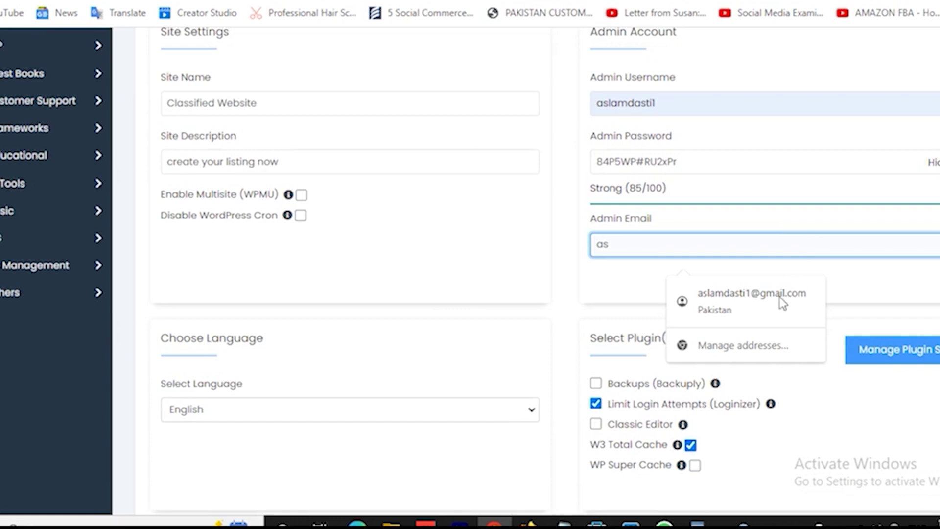
click(767, 299)
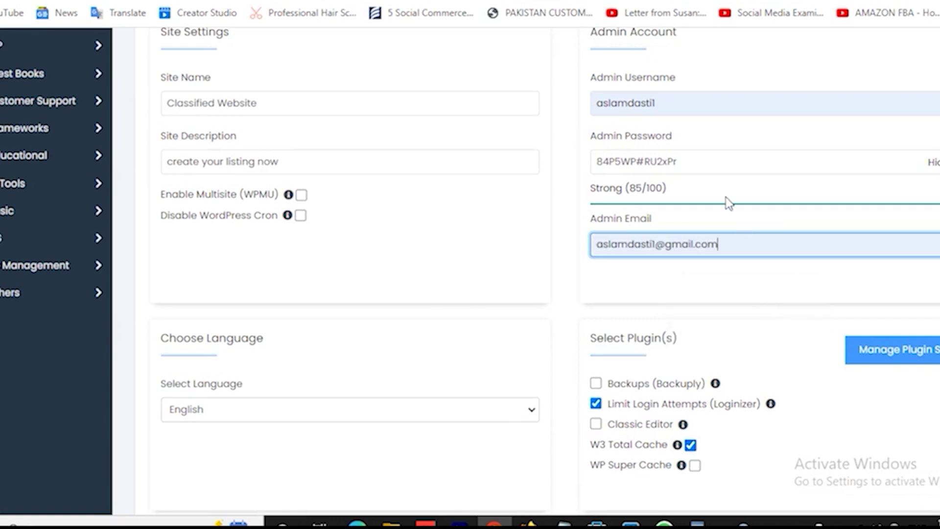
Step: Hide the Admin Password field and replace the generated password with a new one
click(932, 164)
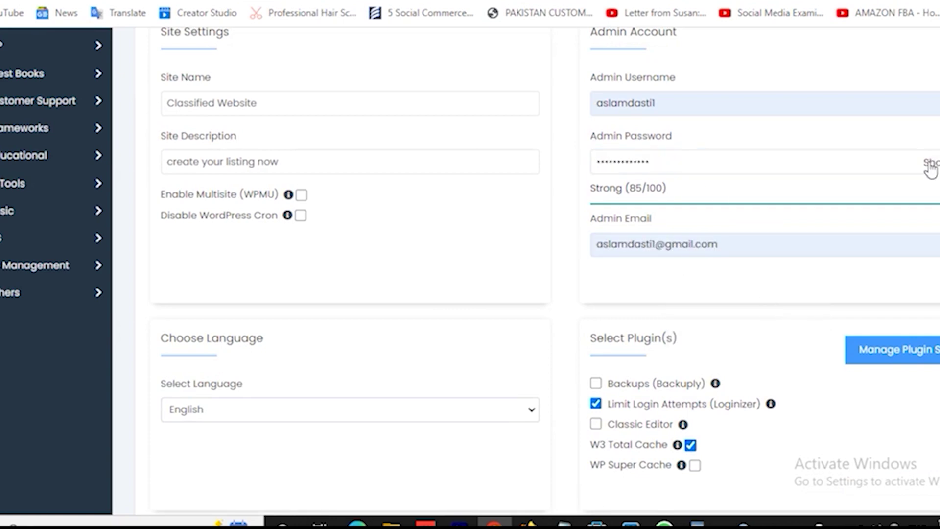
click(665, 162)
key(BackSpace)
key(BackSpace)
key(BackSpace)
key(BackSpace)
key(BackSpace)
key(BackSpace)
key(BackSpace)
key(BackSpace)
key(BackSpace)
key(BackSpace)
key(BackSpace)
key(BackSpace)
key(BackSpace)
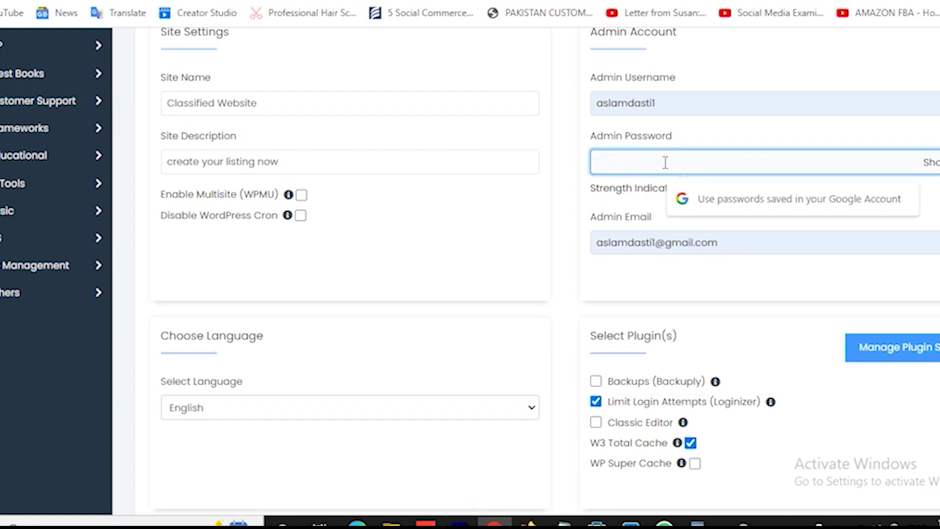
text(1234567890)
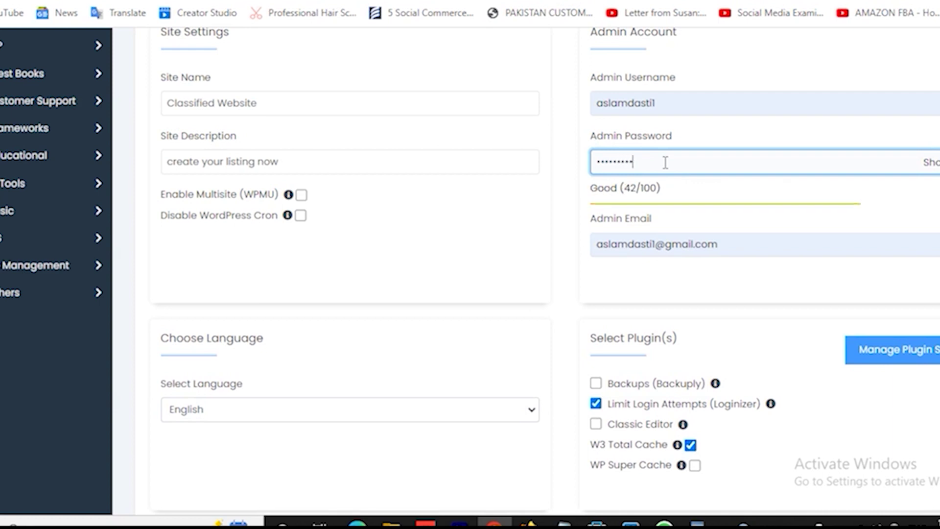
text(abcdefgh)
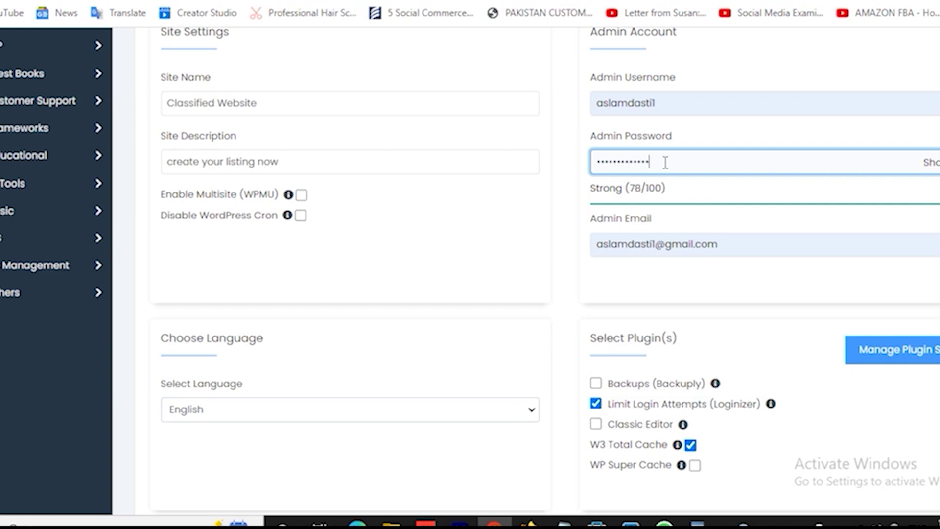
Step: Leave the Limit Login Attempts and W3 Total Cache plugins unselected
scroll(498, 301, down, 3)
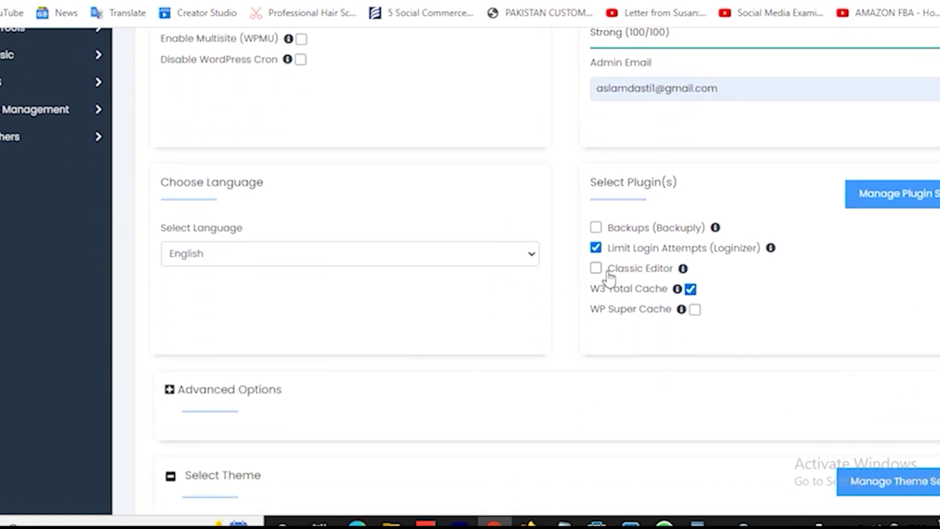
click(597, 249)
click(597, 249)
click(693, 291)
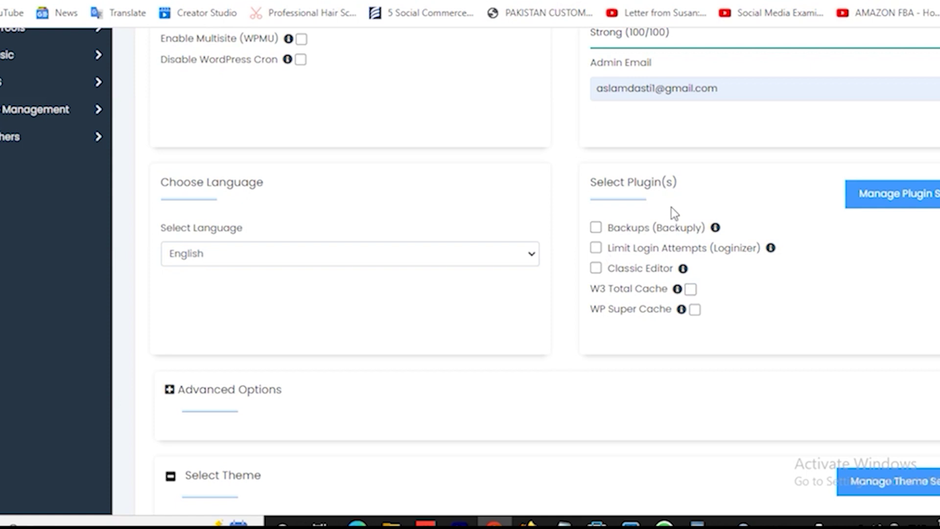
Step: Check the site language list and keep English selected
scroll(669, 207, up, 2)
scroll(669, 207, down, 2)
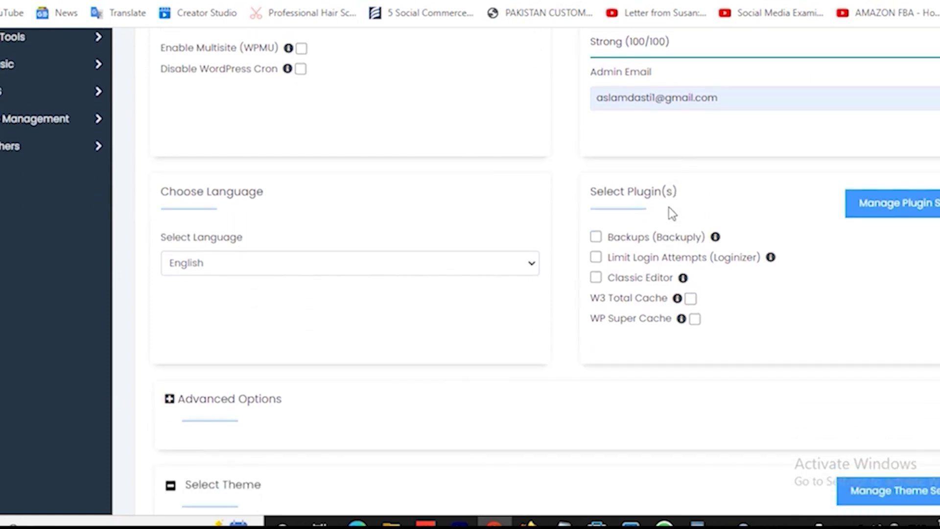
click(323, 259)
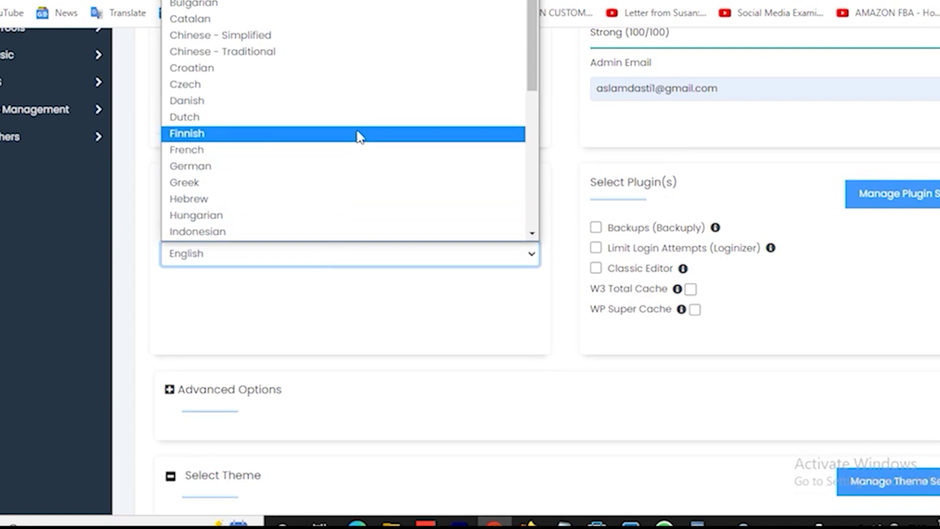
scroll(359, 135, down, 6)
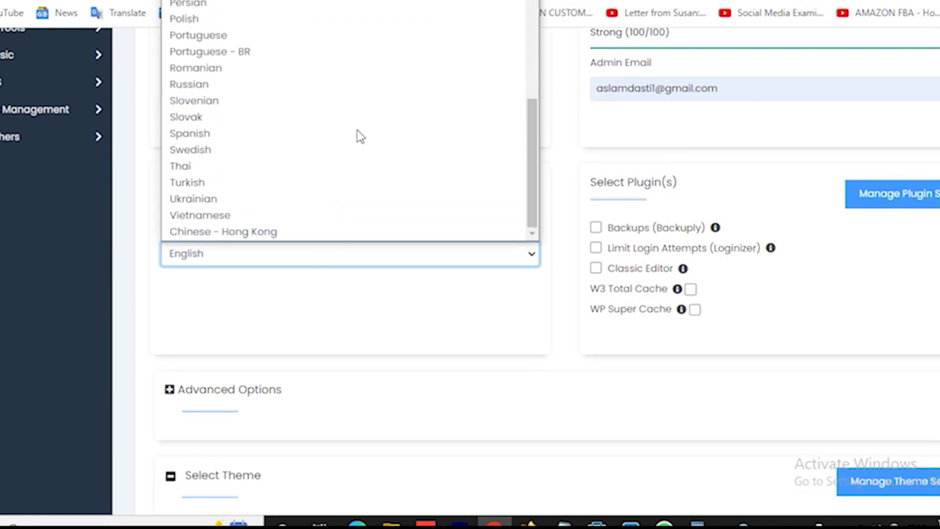
scroll(357, 132, up, 6)
scroll(325, 204, down, 5)
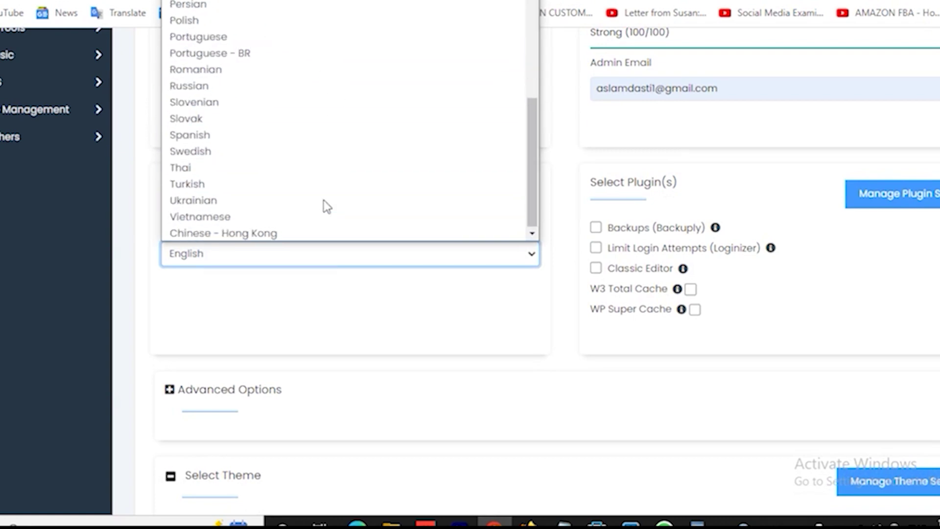
click(153, 231)
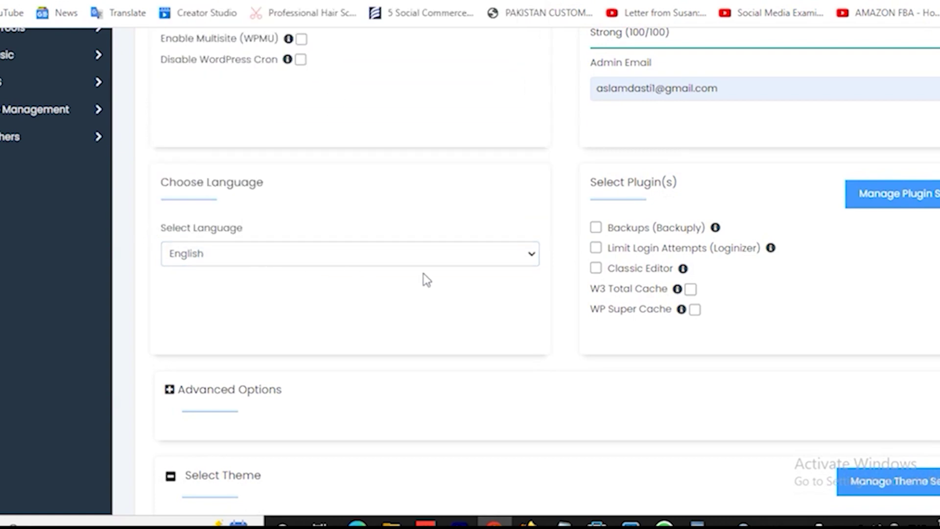
scroll(426, 278, down, 3)
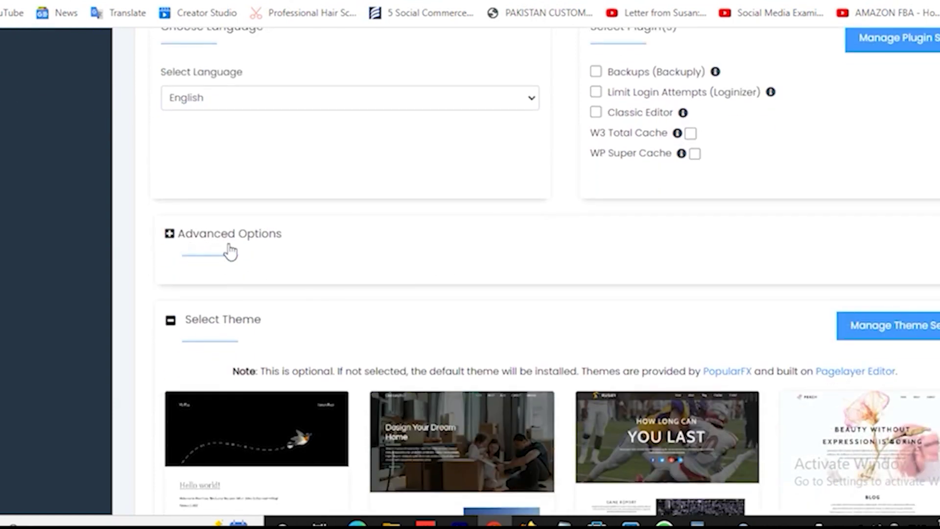
Step: Leave the default theme and start the WordPress installation
scroll(508, 281, down, 6)
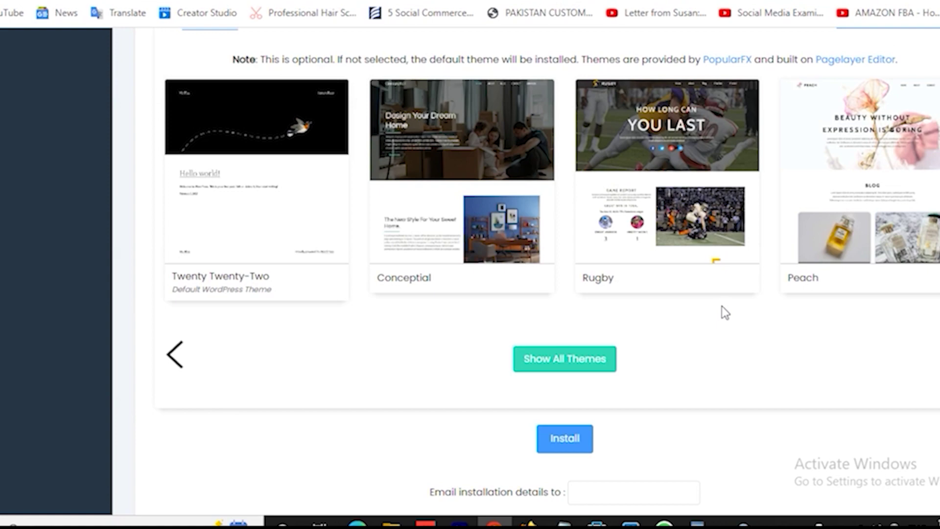
scroll(721, 306, up, 15)
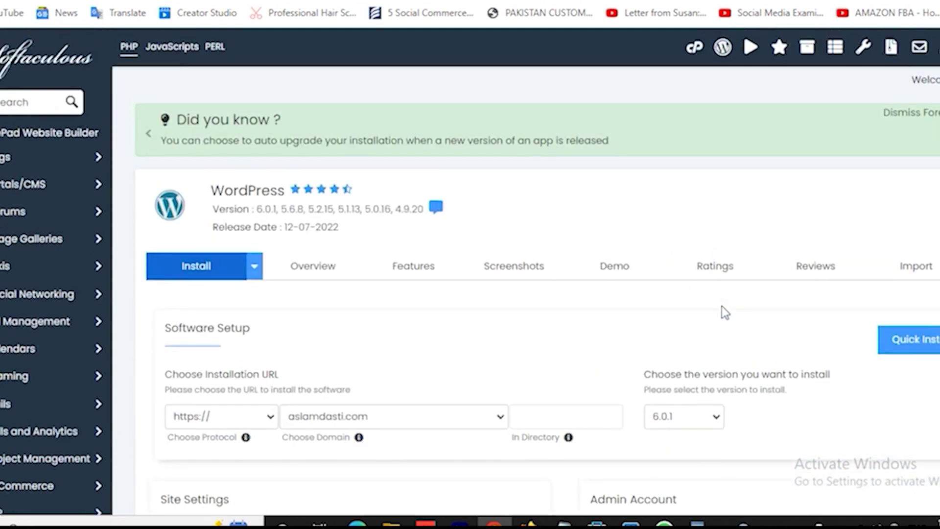
scroll(722, 307, down, 15)
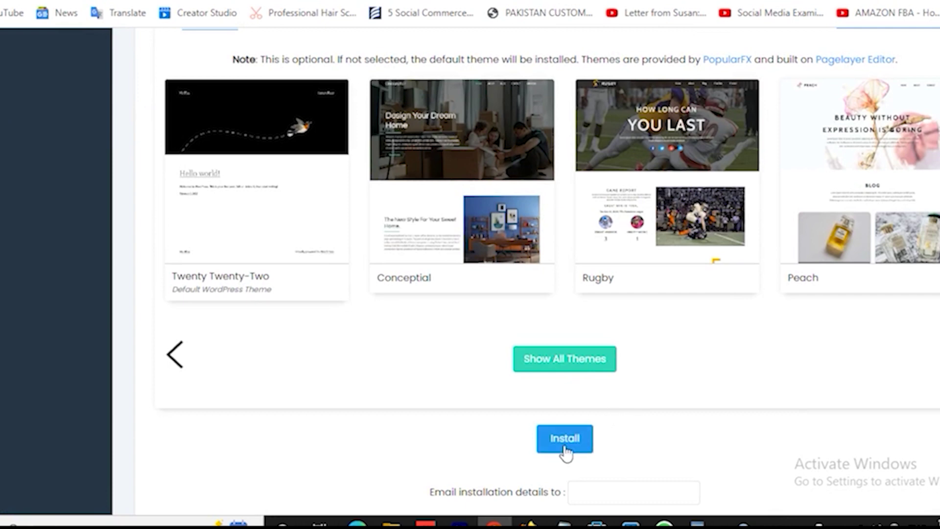
click(564, 447)
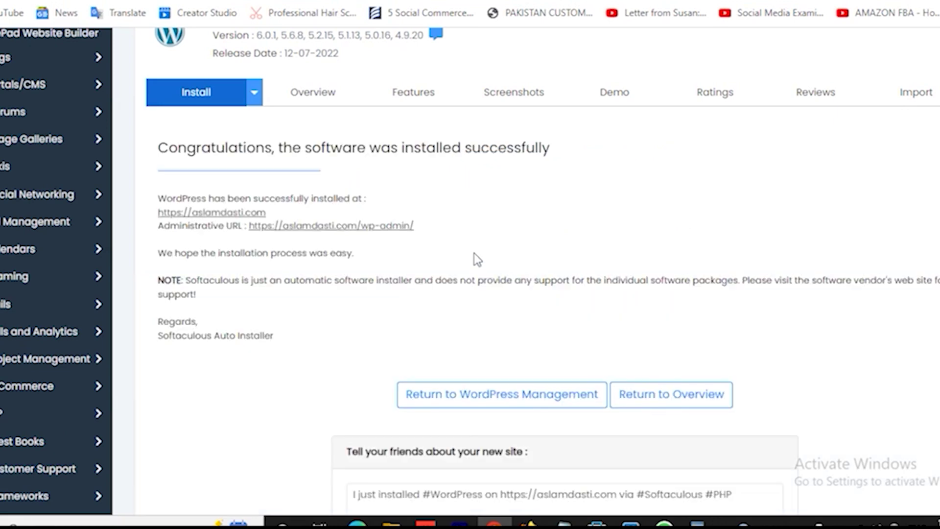
Step: Open the new site's wp-admin dashboard and open Visit Site in a new tab
click(228, 214)
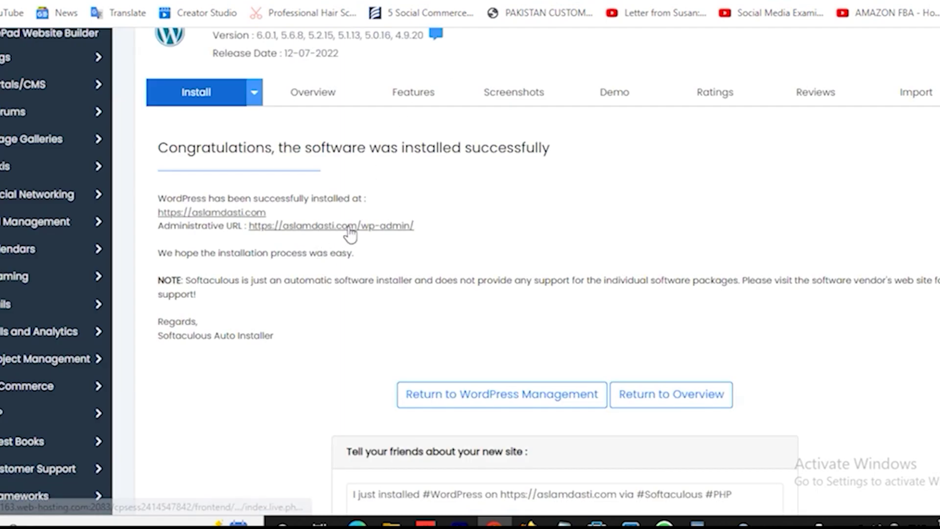
click(343, 226)
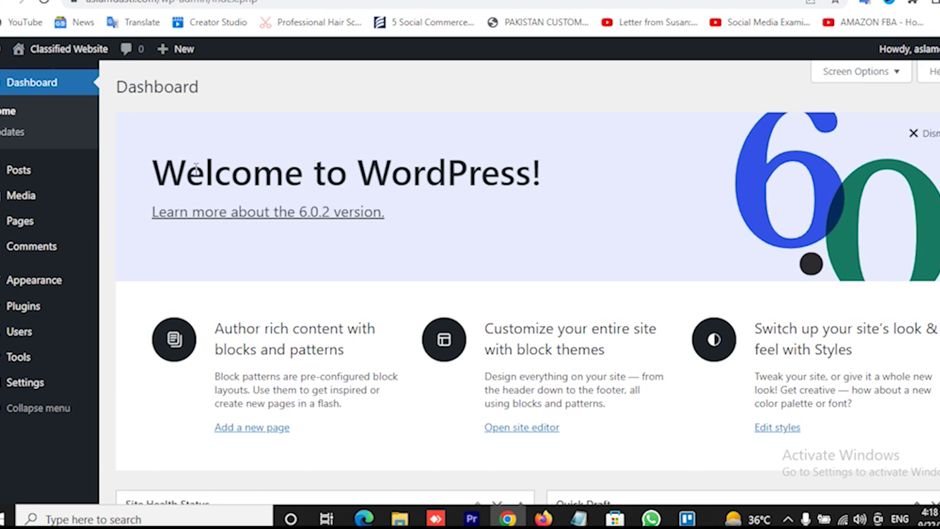
mouse_move(63, 47)
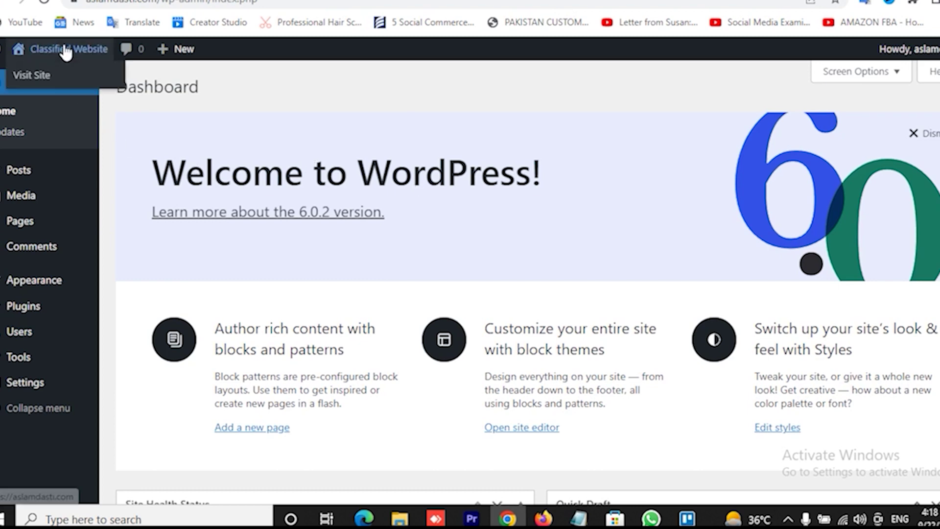
right_click(39, 79)
click(75, 86)
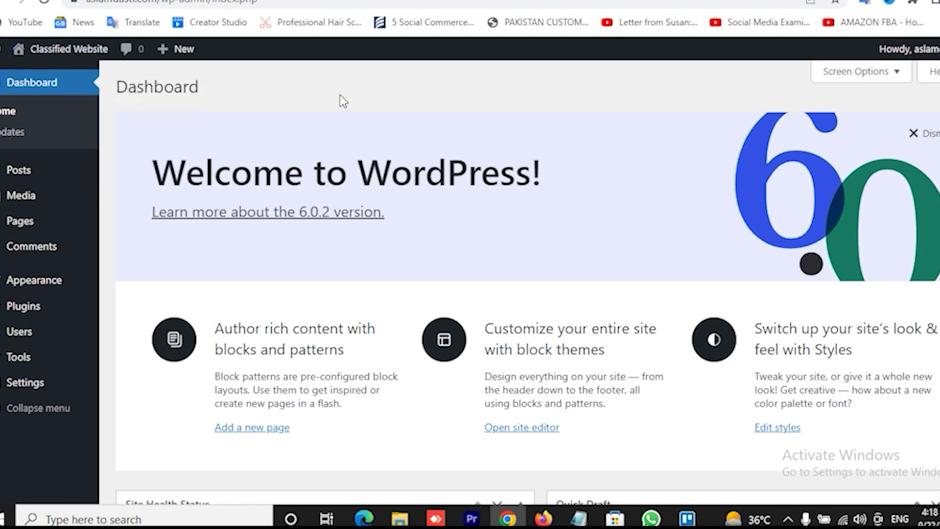
Step: View the live site in its tab, then return to the Dashboard tab
click(436, 1)
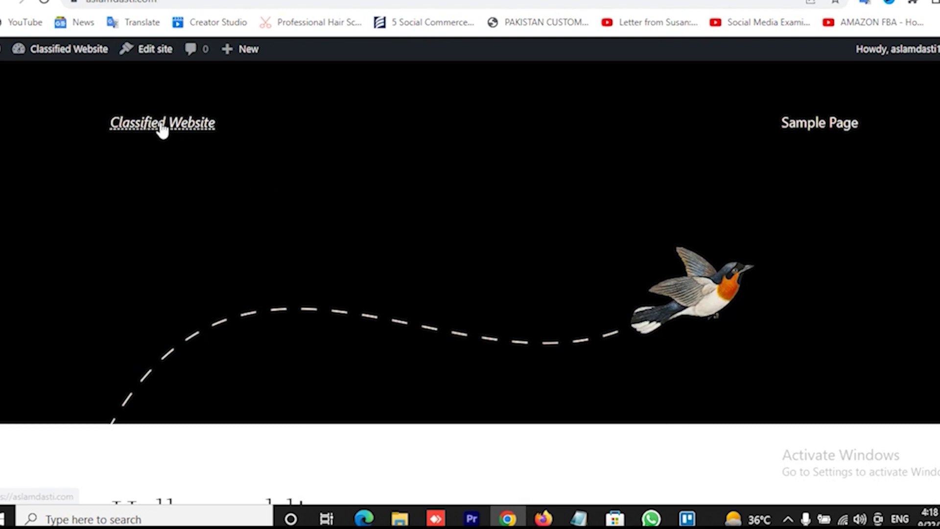
scroll(619, 172, down, 5)
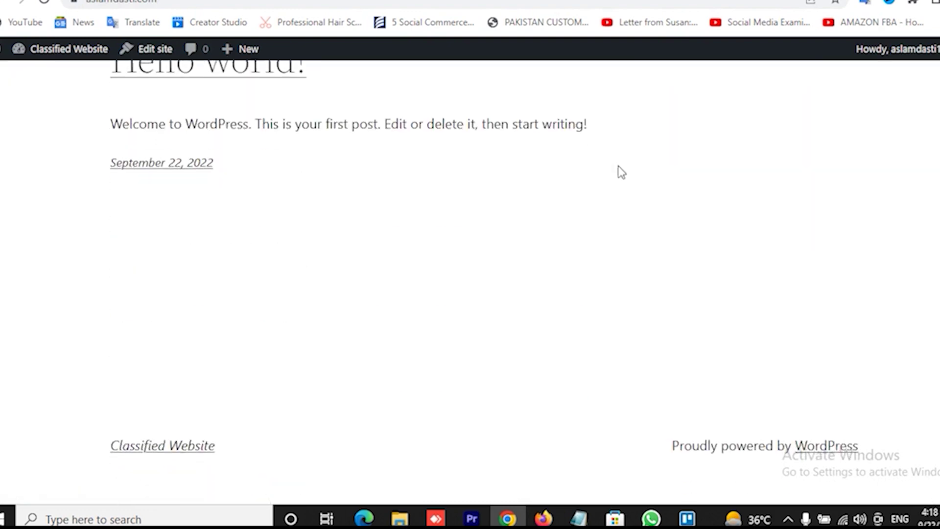
scroll(618, 167, up, 5)
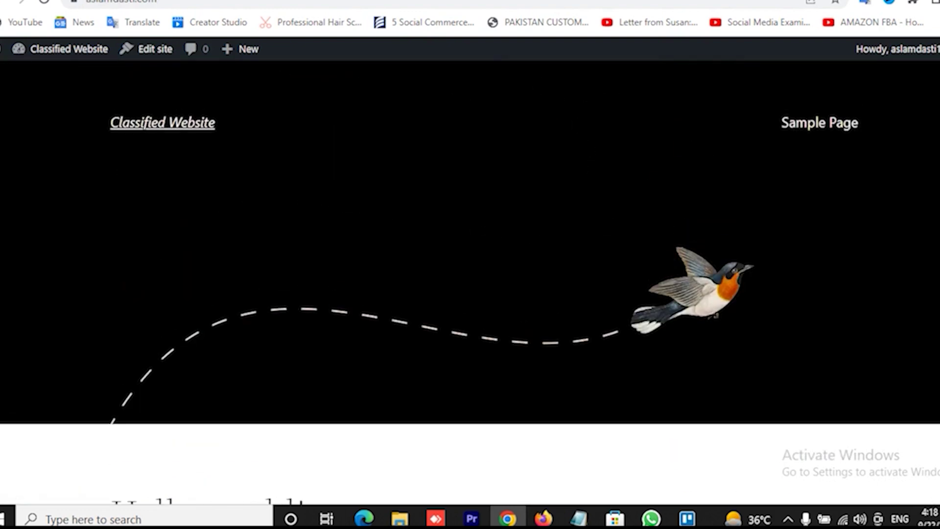
click(275, 1)
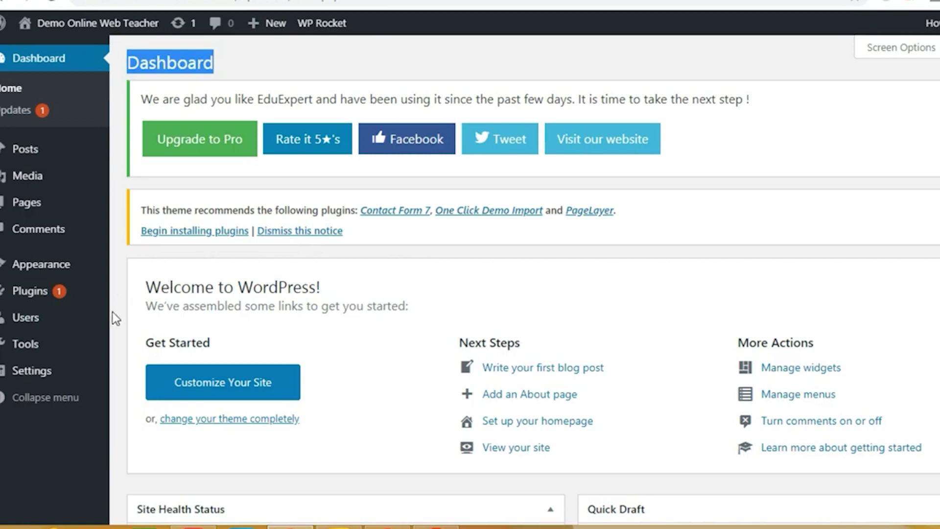
Step: Go from Appearance > Themes to the Add Themes page
mouse_move(74, 268)
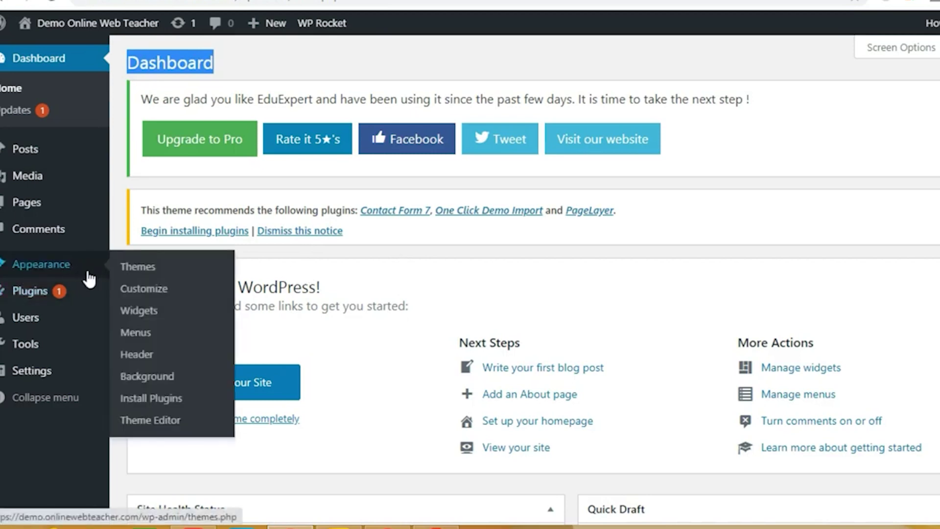
click(140, 275)
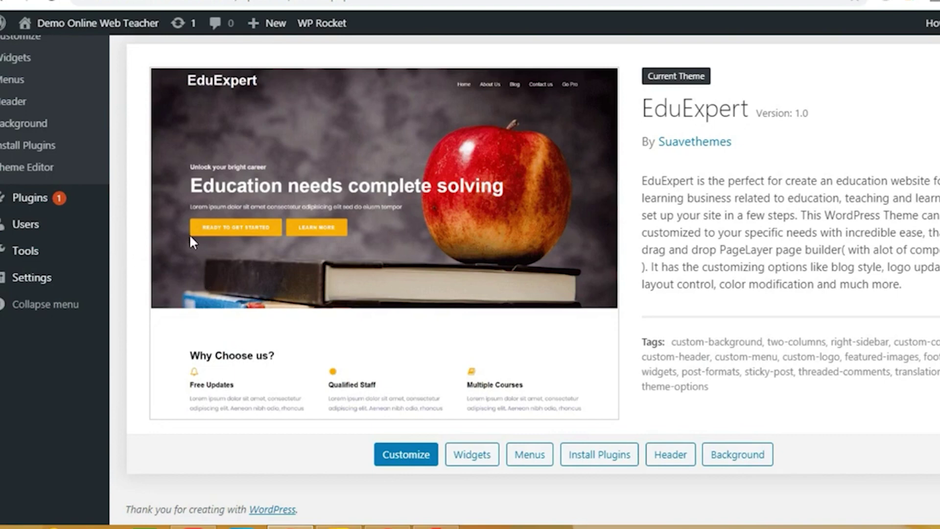
scroll(189, 233, up, 5)
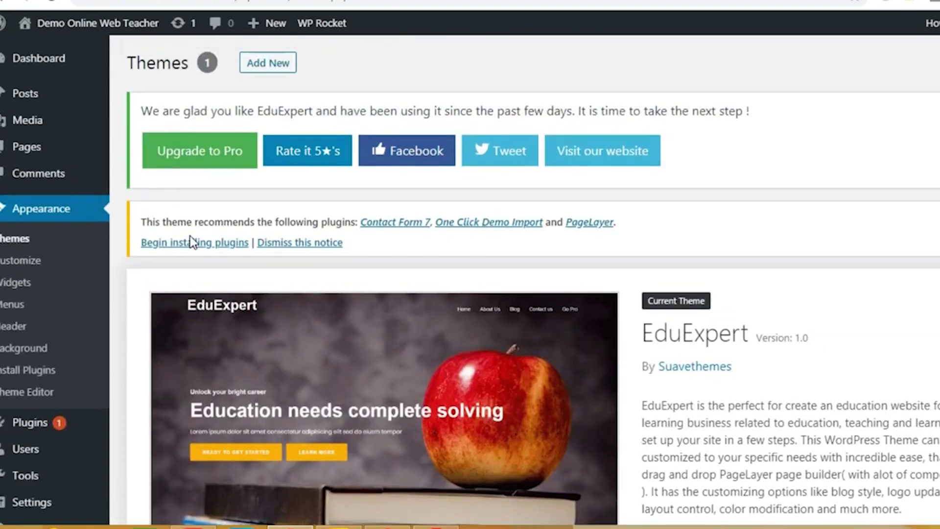
click(289, 76)
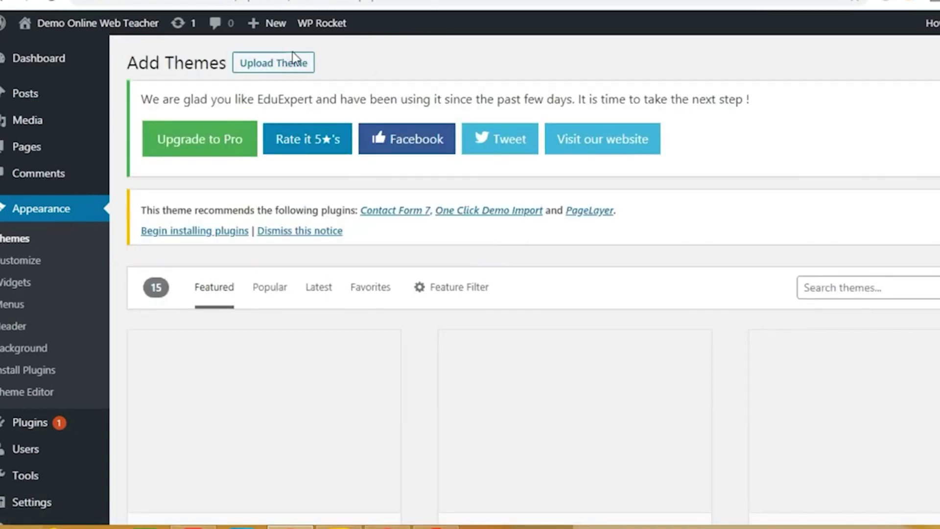
Step: Search the theme directory for 'astra'
click(862, 294)
click(820, 252)
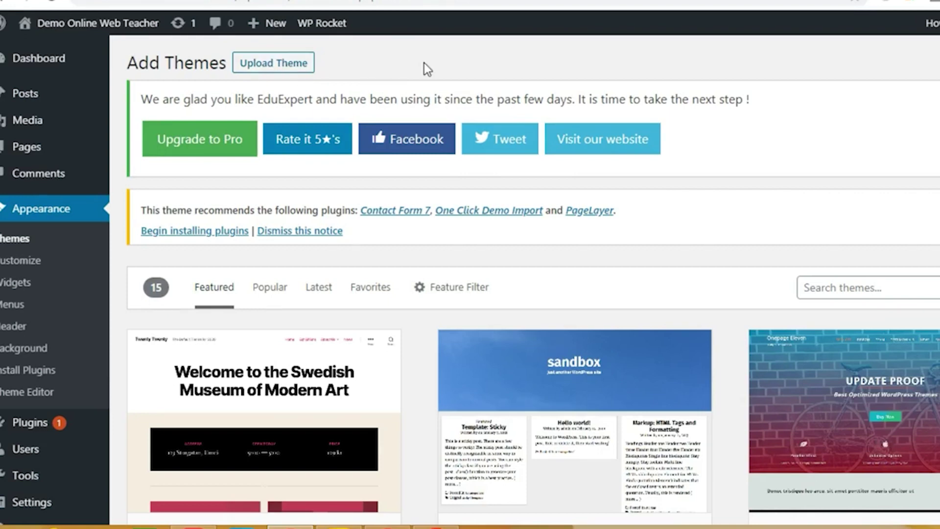
click(857, 286)
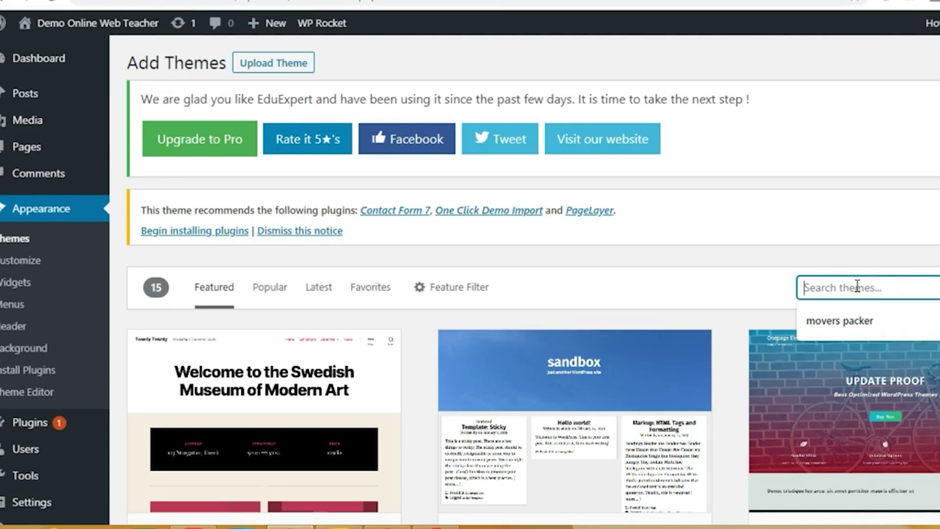
text(astra)
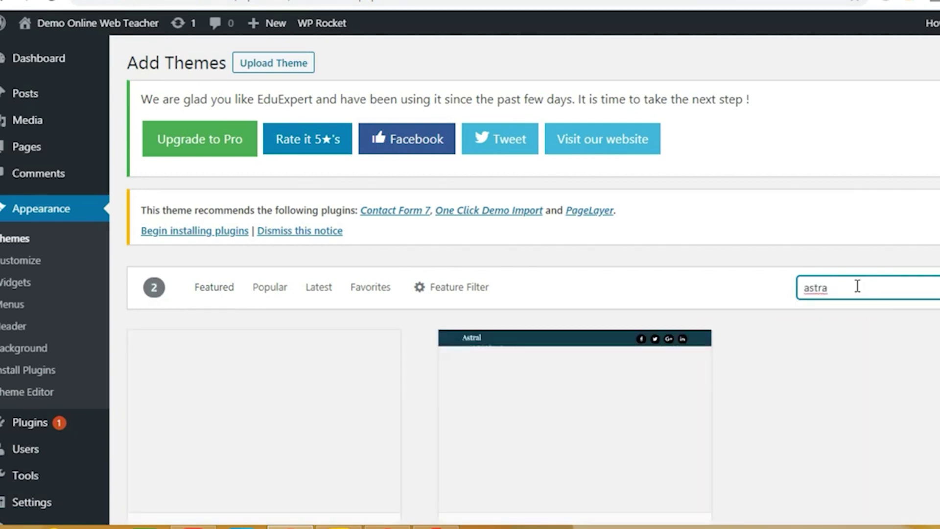
Step: Install the Astra theme and activate it
scroll(857, 286, down, 3)
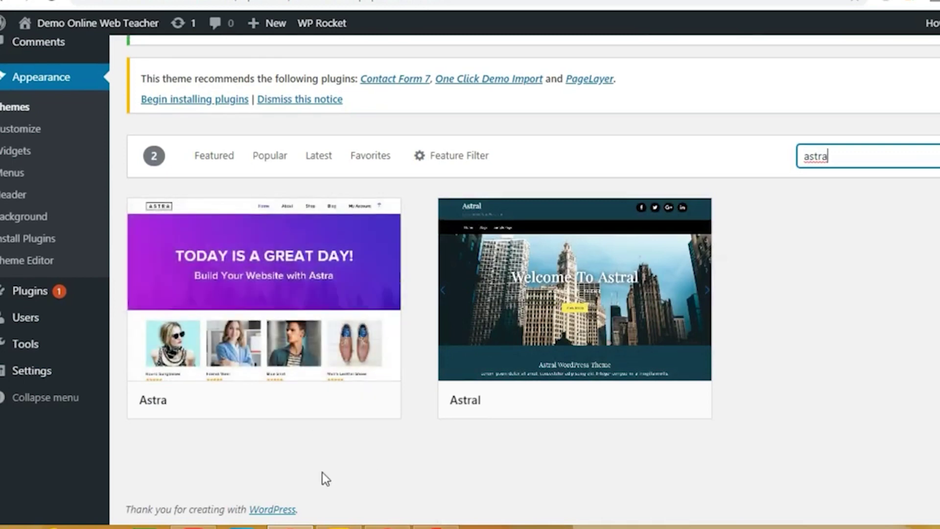
mouse_move(313, 272)
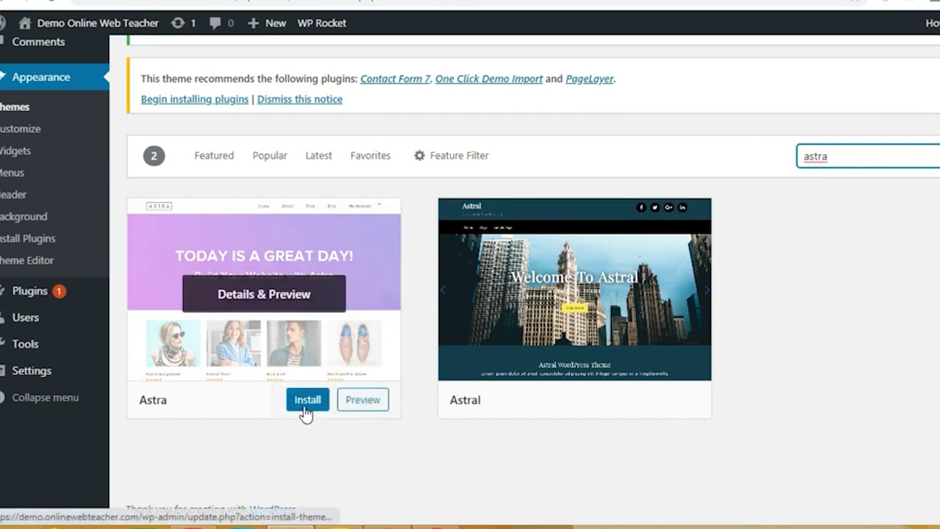
click(305, 403)
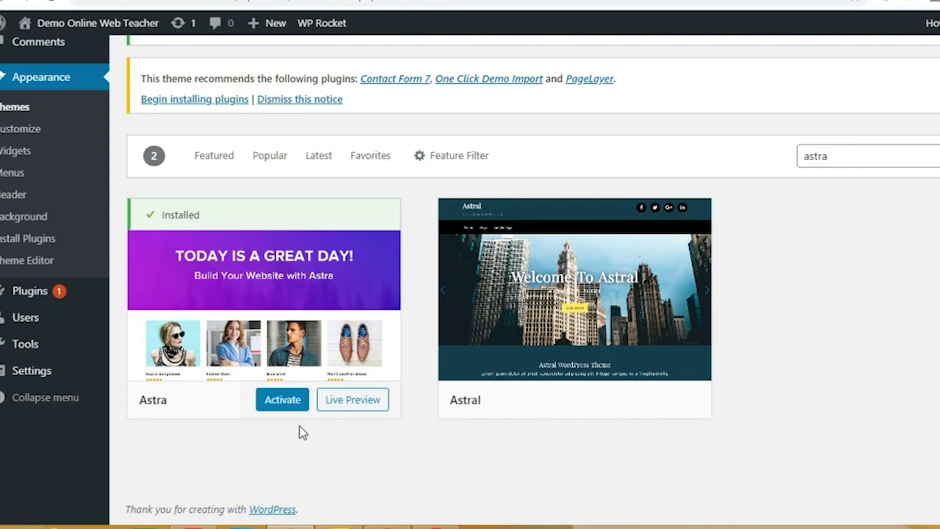
click(280, 411)
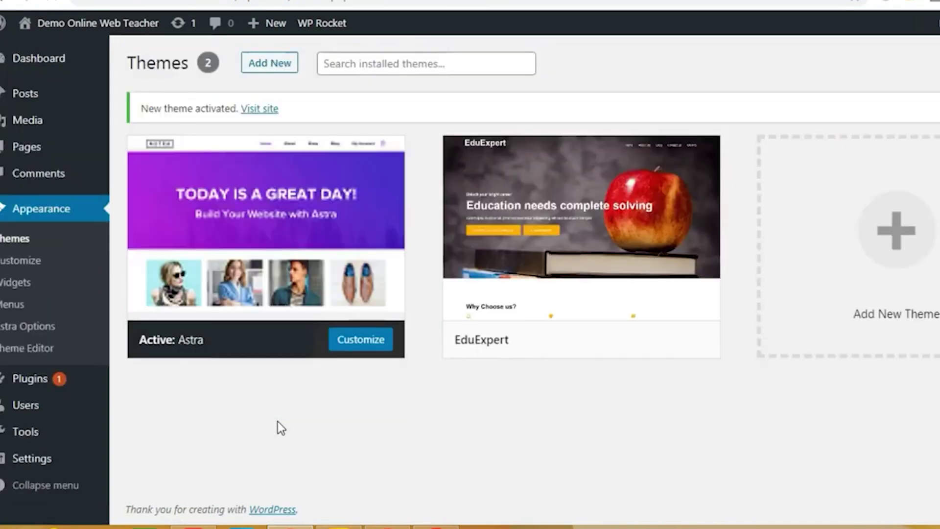
Step: Confirm Astra is now the active theme, listed alongside EduExpert
mouse_move(325, 252)
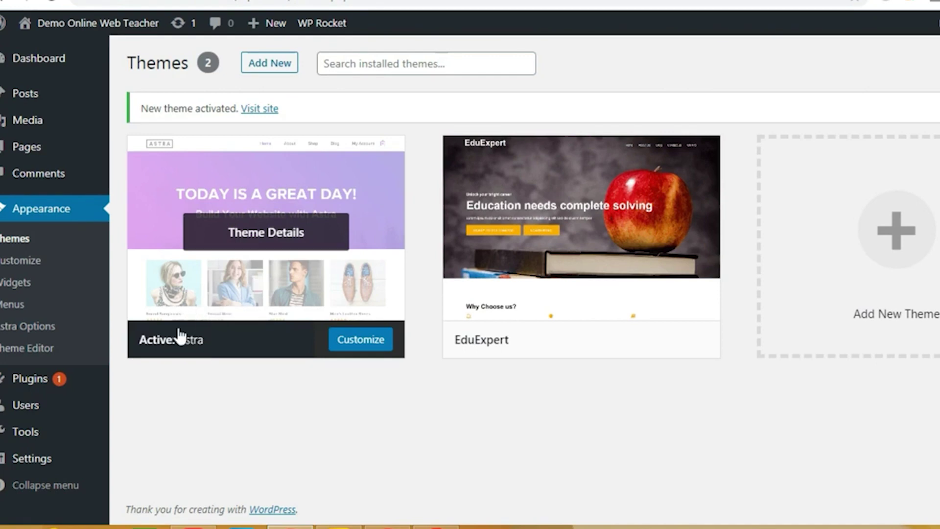
mouse_move(63, 386)
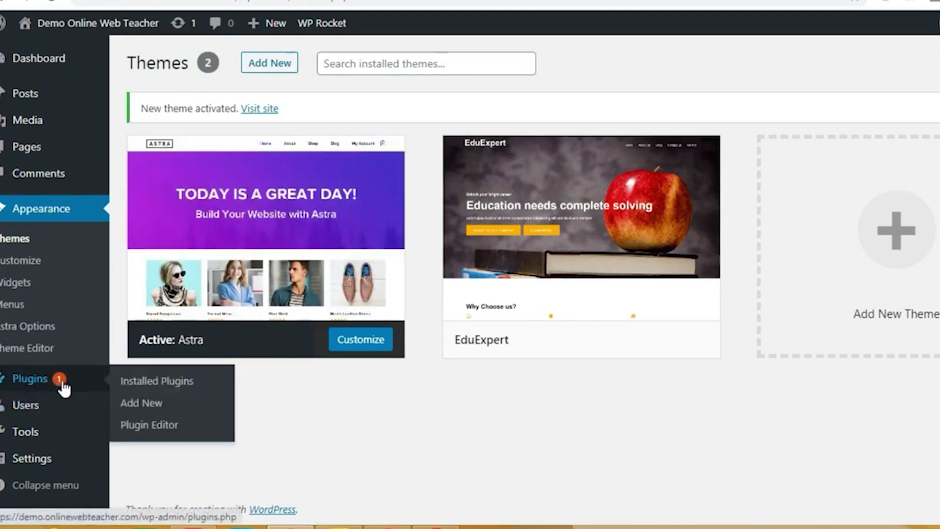
Step: Search plugins for 'astra starter sites', then install and activate Starter Templates
click(146, 409)
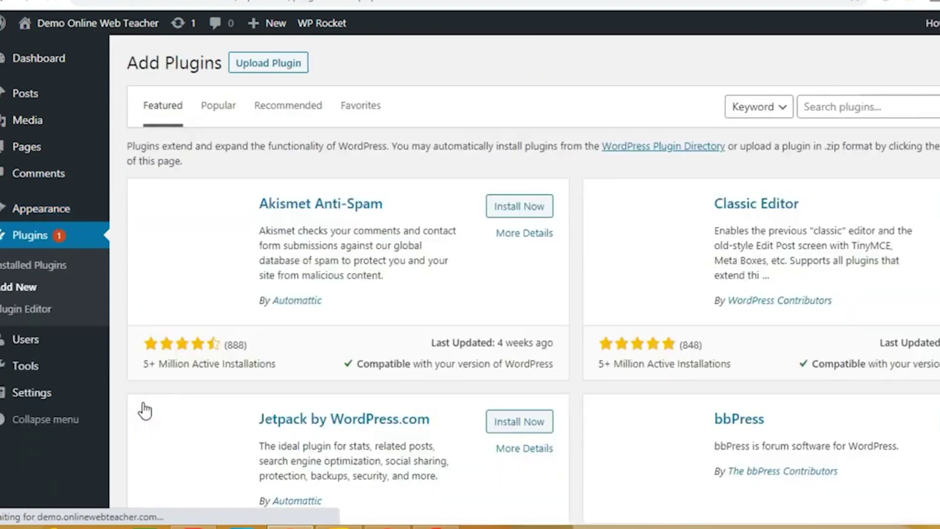
click(876, 104)
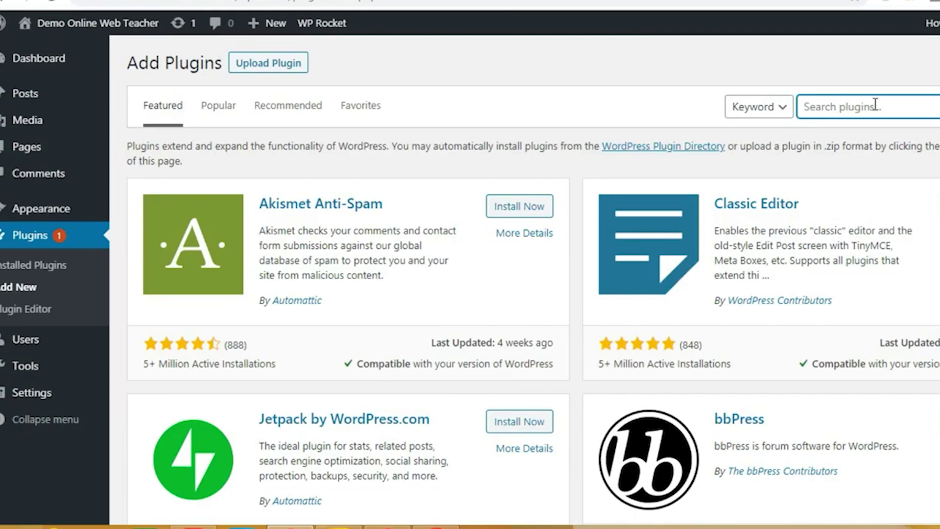
text(ARB)
key(BackSpace)
key(BackSpace)
key(BackSpace)
key(BackSpace)
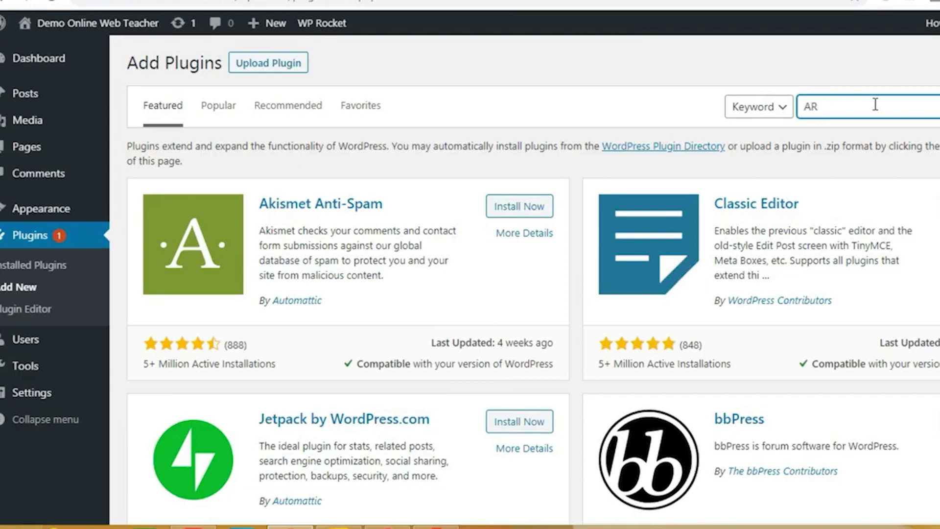
text(AST)
key(BackSpace)
key(BackSpace)
key(BackSpace)
text(astra starter sites)
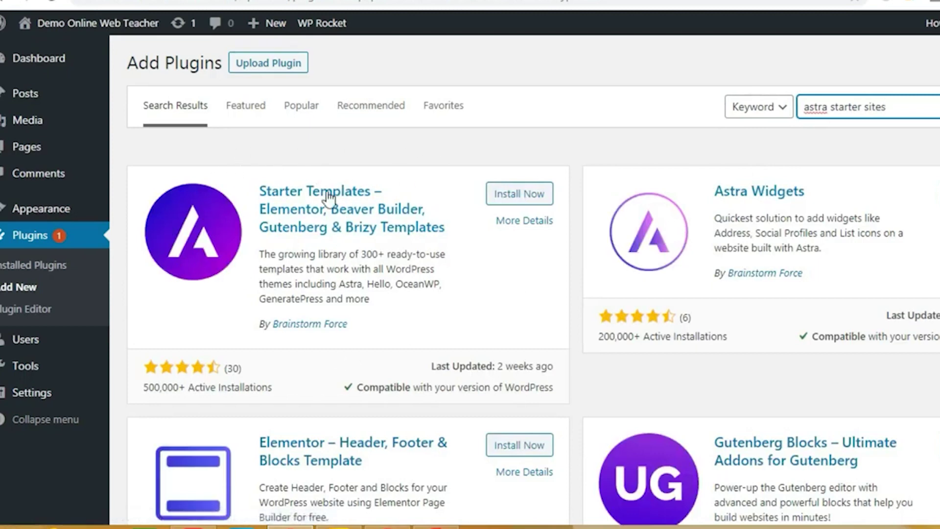
click(500, 196)
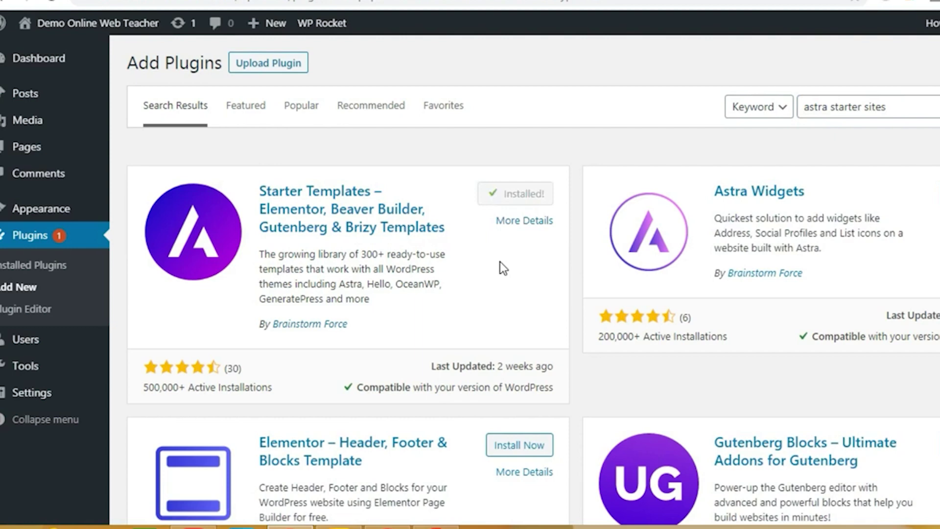
click(526, 201)
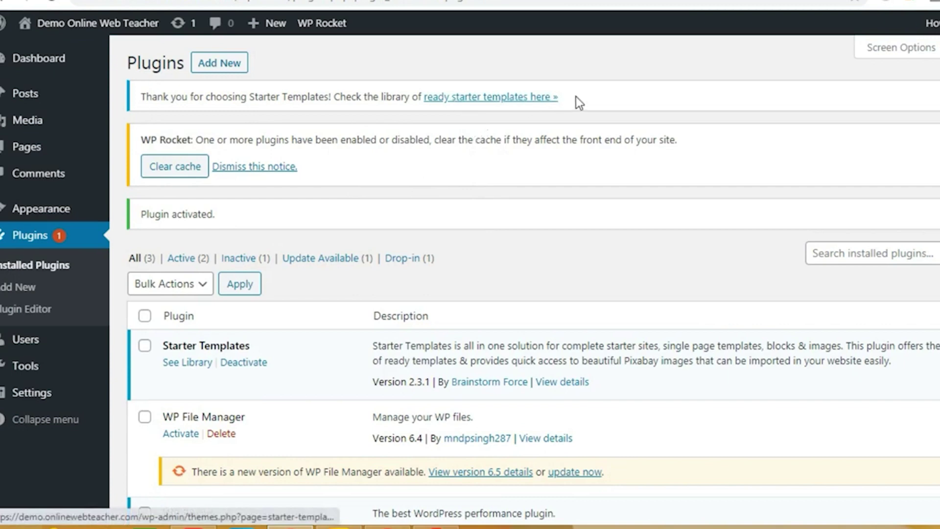
Step: Follow the 'ready starter templates here' link from the Starter Templates notice
click(499, 98)
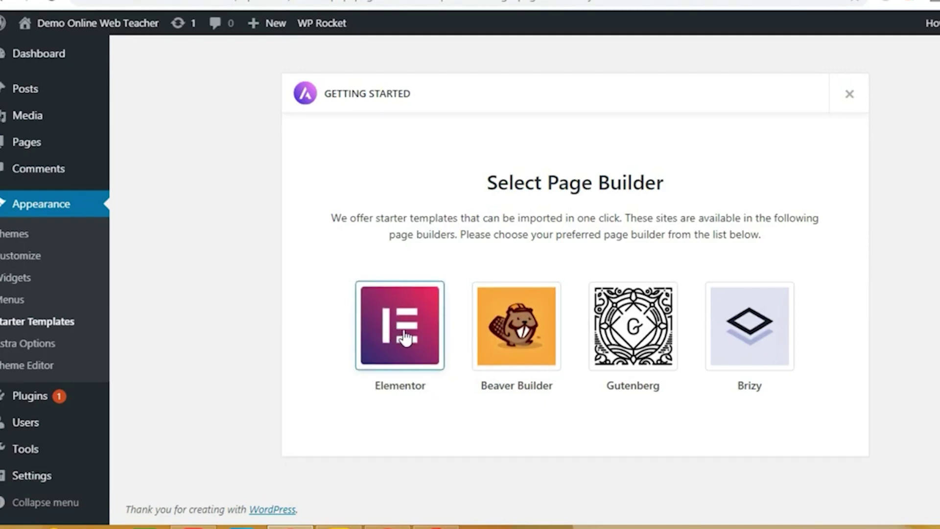
Step: Choose Elementor as the page builder and filter the templates to Free only
click(429, 376)
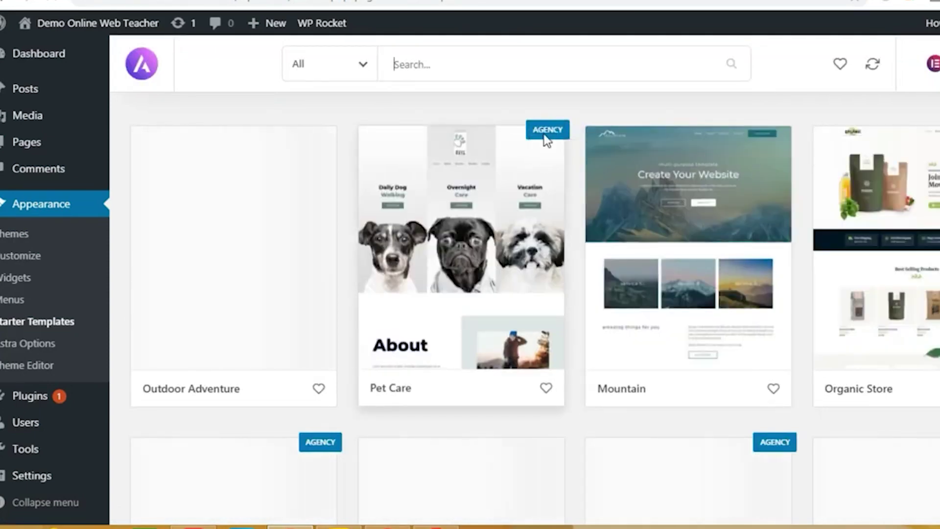
mouse_move(538, 135)
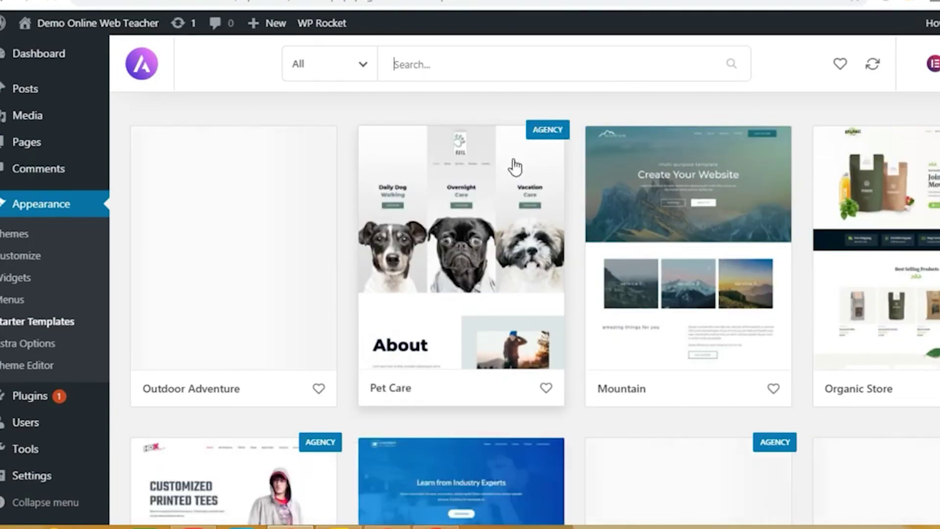
click(363, 68)
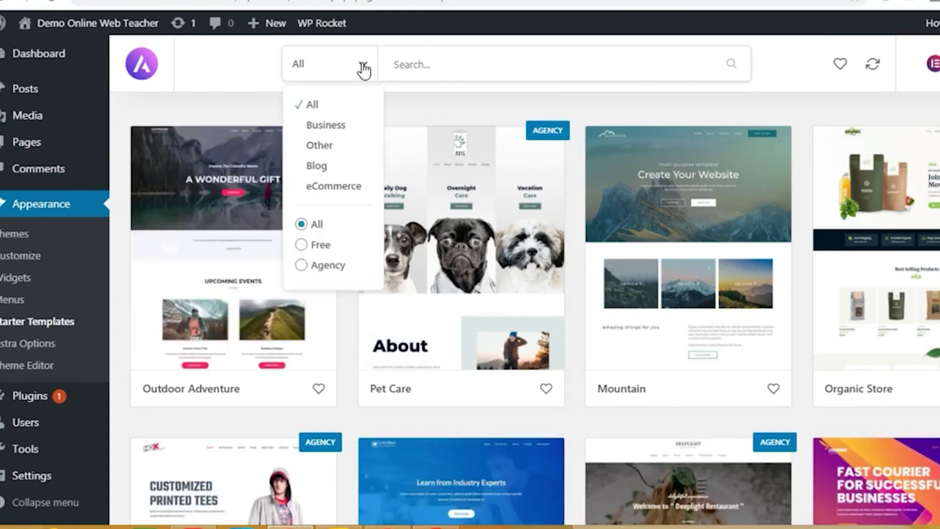
click(309, 247)
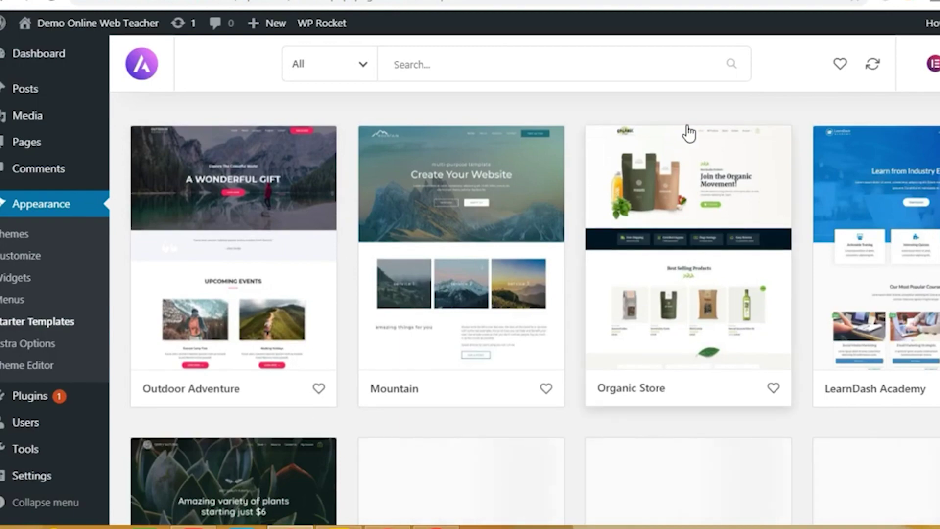
Step: Scroll the template grid down to the Nutritionist design
scroll(686, 121, down, 2)
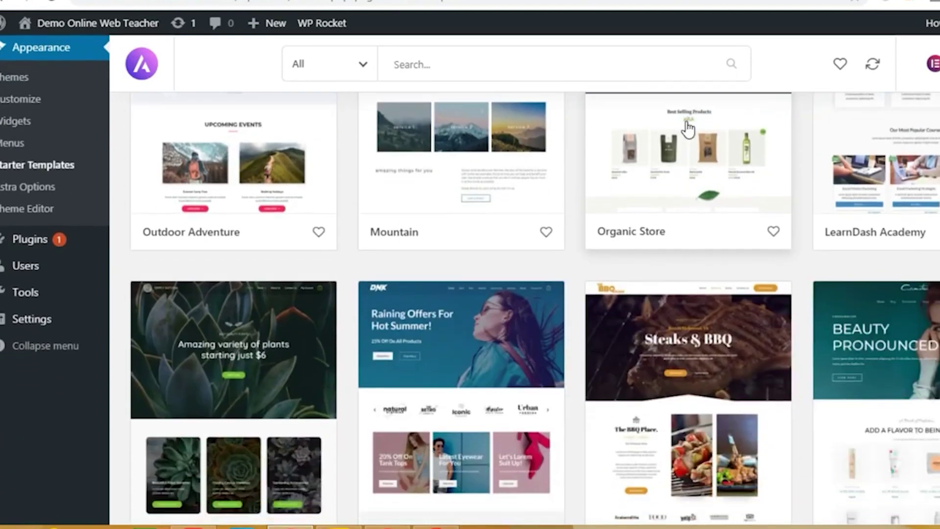
scroll(686, 131, down, 2)
scroll(686, 132, up, 6)
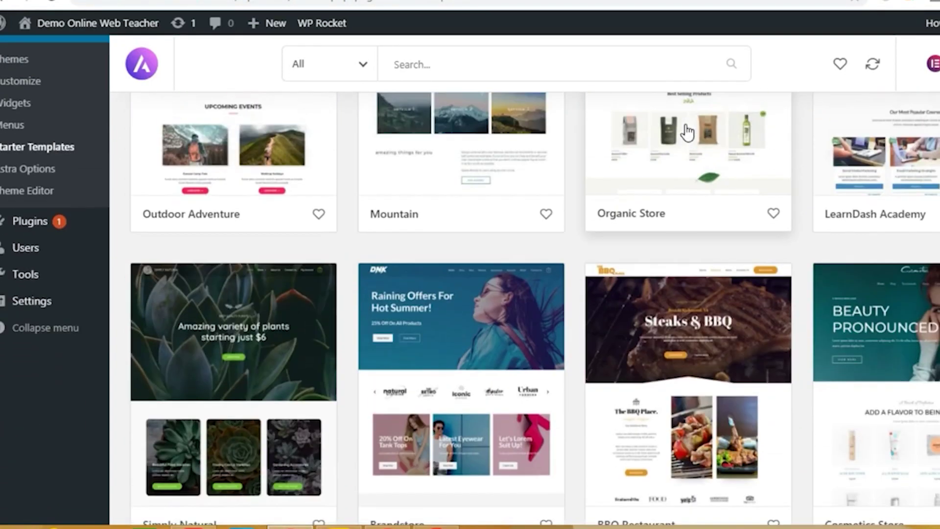
scroll(568, 196, down, 2)
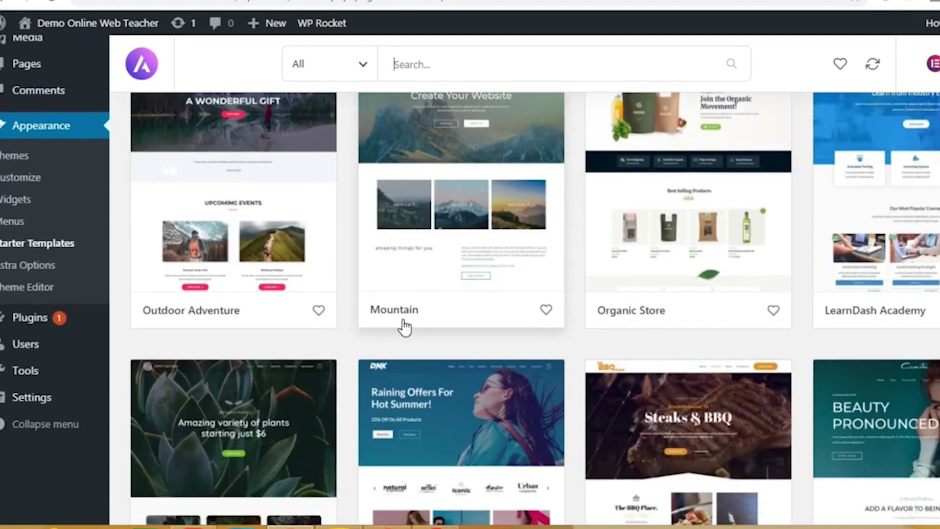
scroll(314, 330, down, 5)
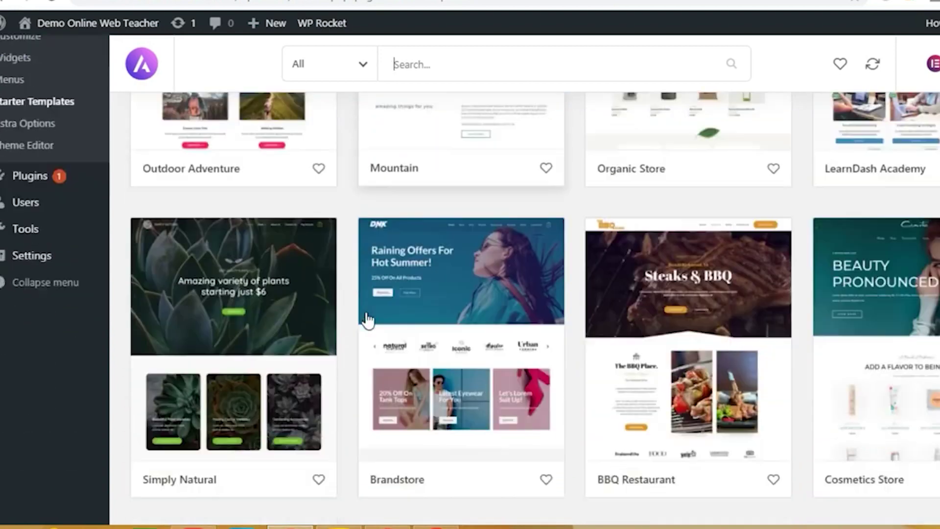
scroll(466, 332, down, 3)
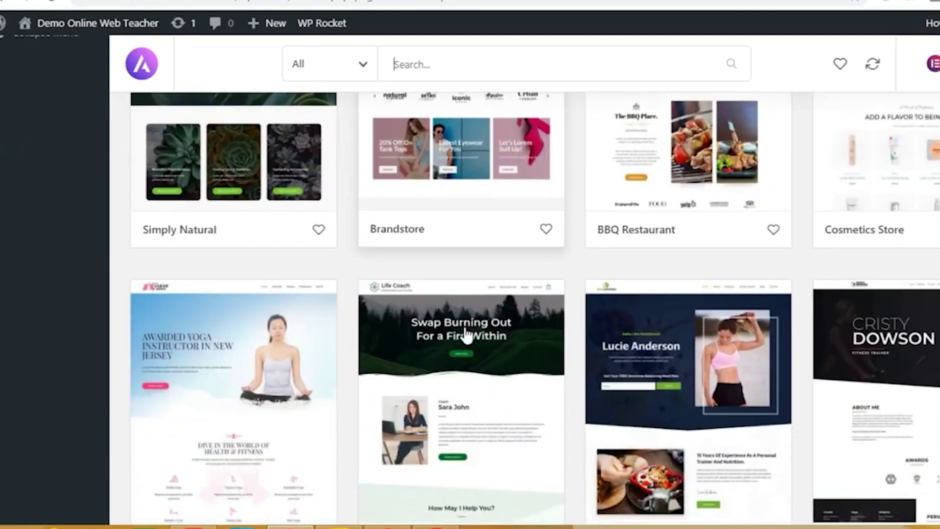
scroll(490, 328, down, 3)
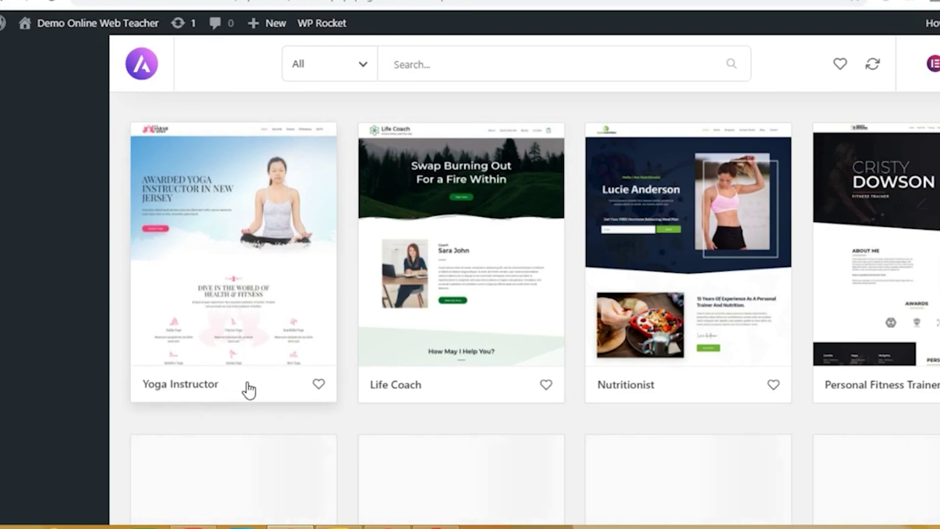
scroll(250, 389, up, 3)
scroll(251, 387, down, 2)
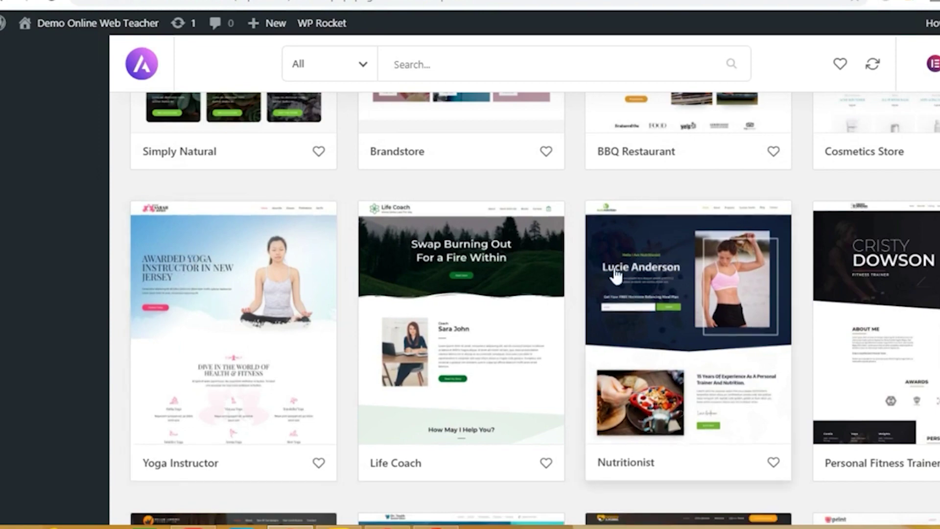
scroll(632, 336, up, 6)
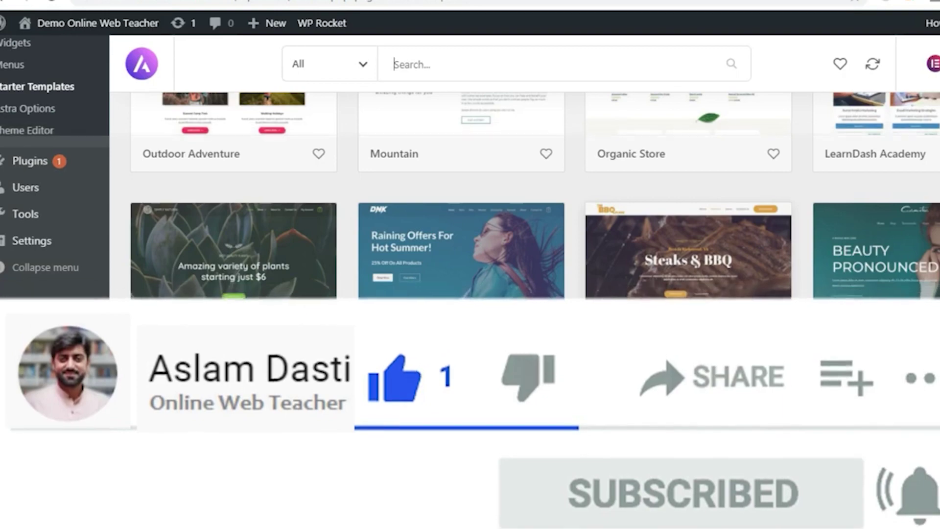
scroll(637, 337, down, 5)
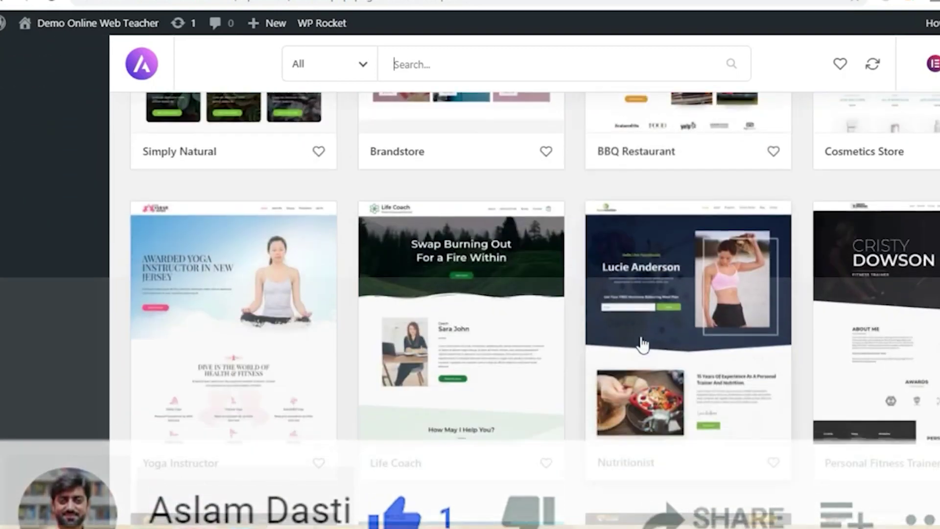
scroll(636, 319, down, 4)
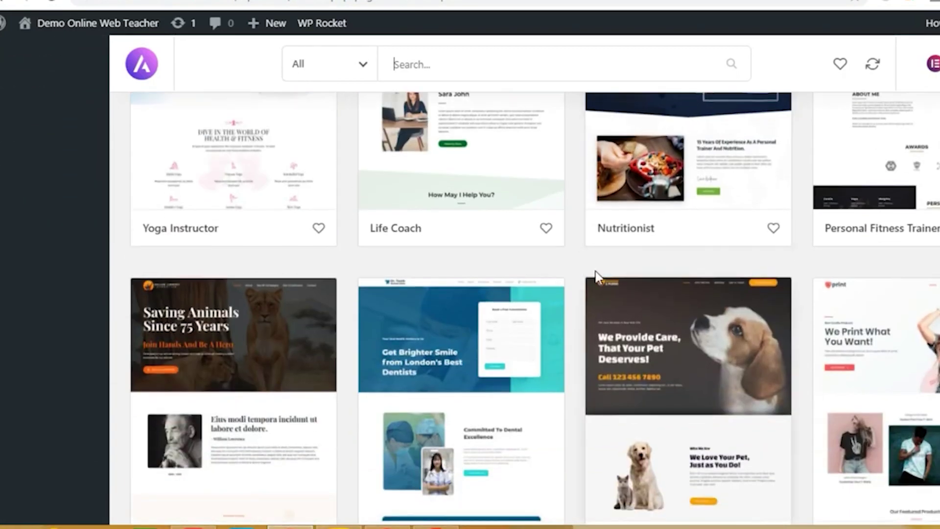
scroll(596, 277, up, 3)
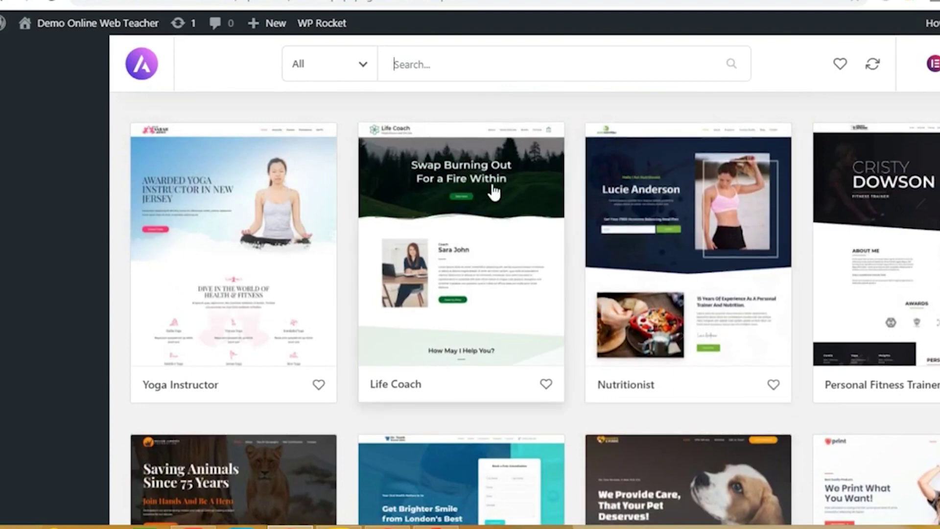
scroll(499, 336, down, 4)
scroll(499, 336, up, 5)
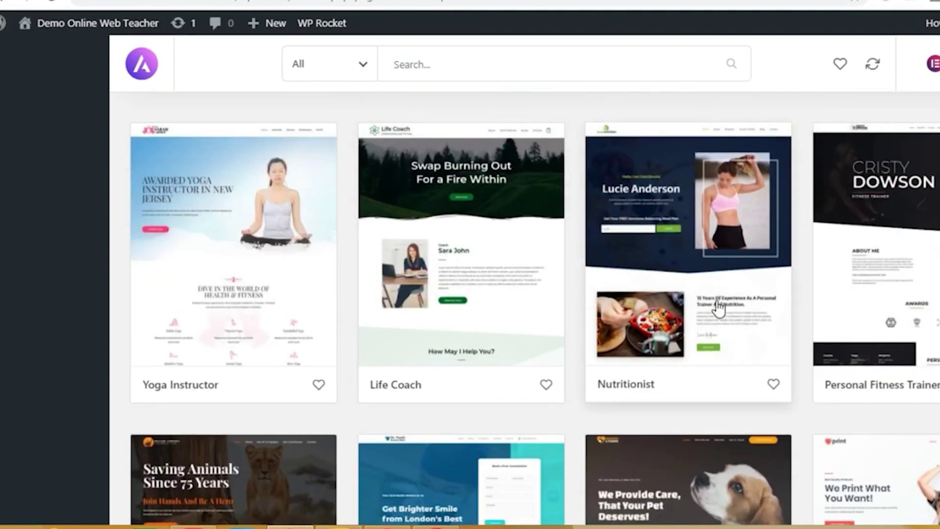
Step: Import the complete Nutritionist starter site from its template details
click(671, 267)
scroll(583, 314, down, 3)
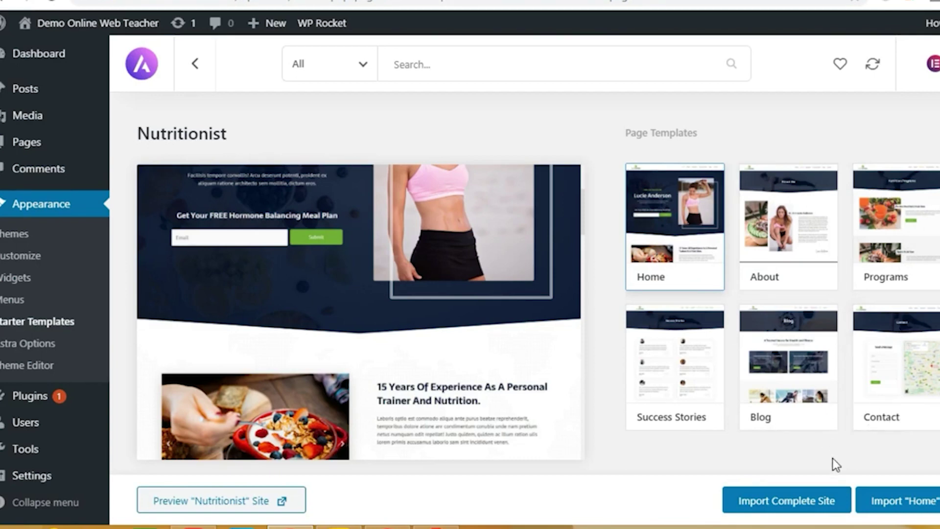
click(798, 508)
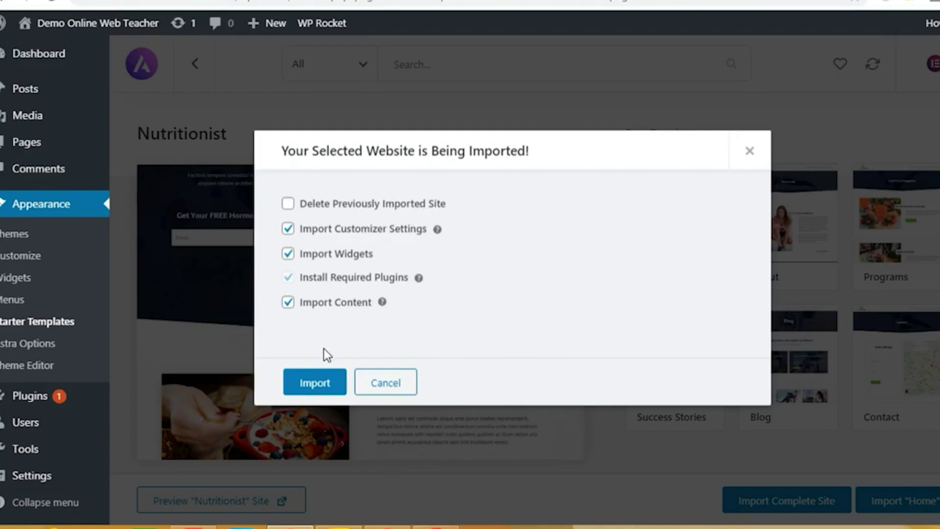
click(316, 388)
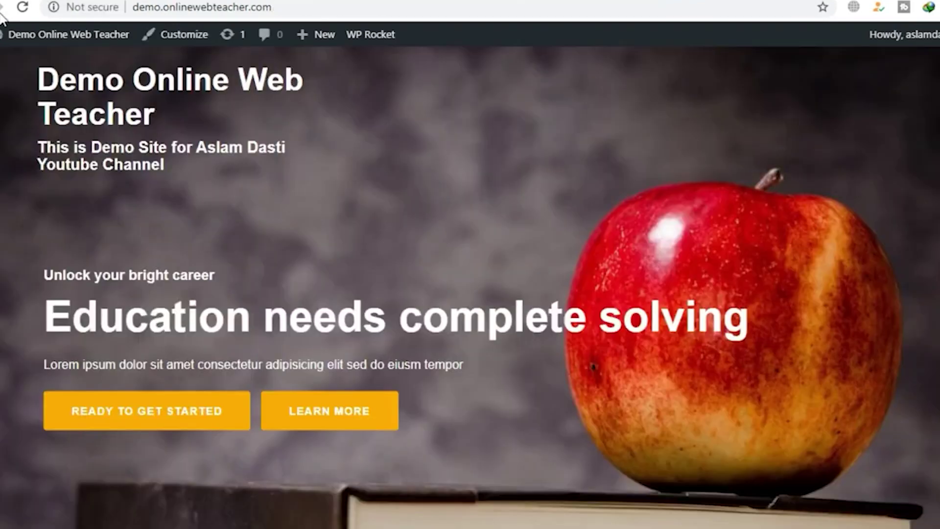
click(25, 10)
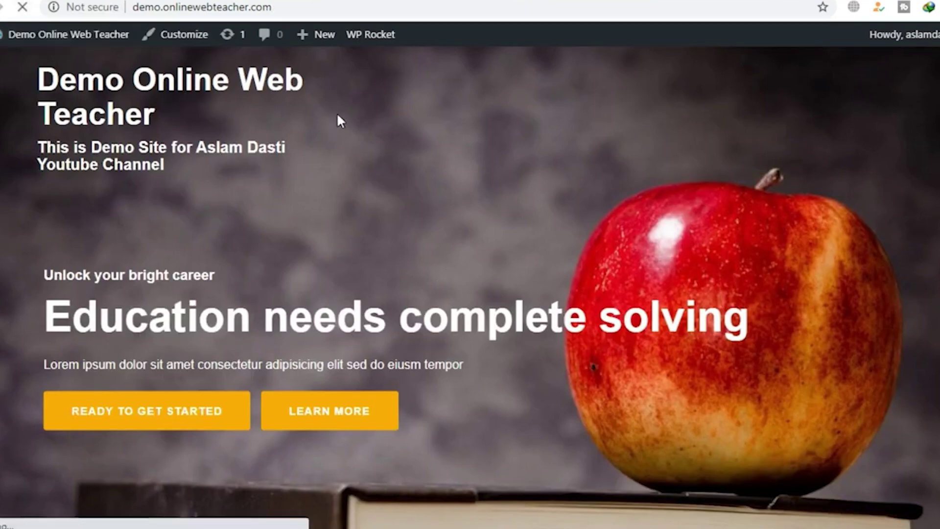
scroll(424, 262, down, 5)
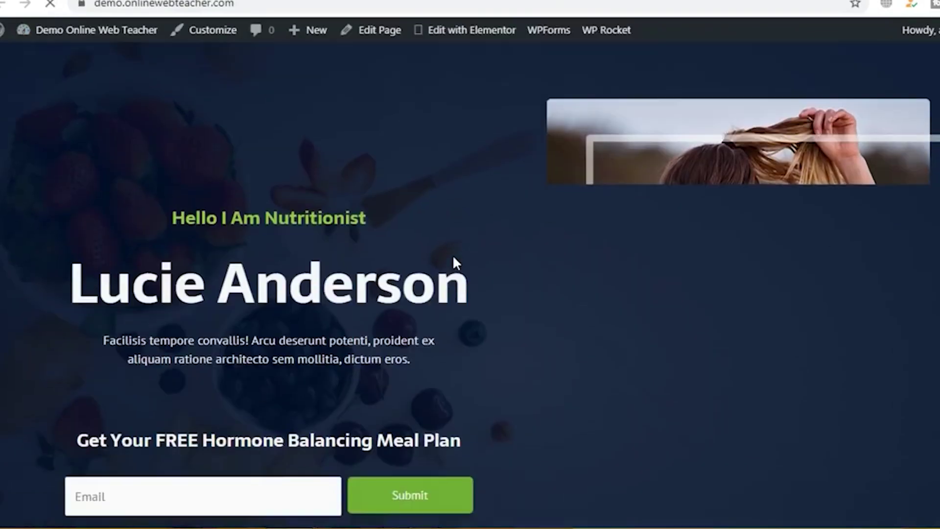
scroll(454, 262, up, 4)
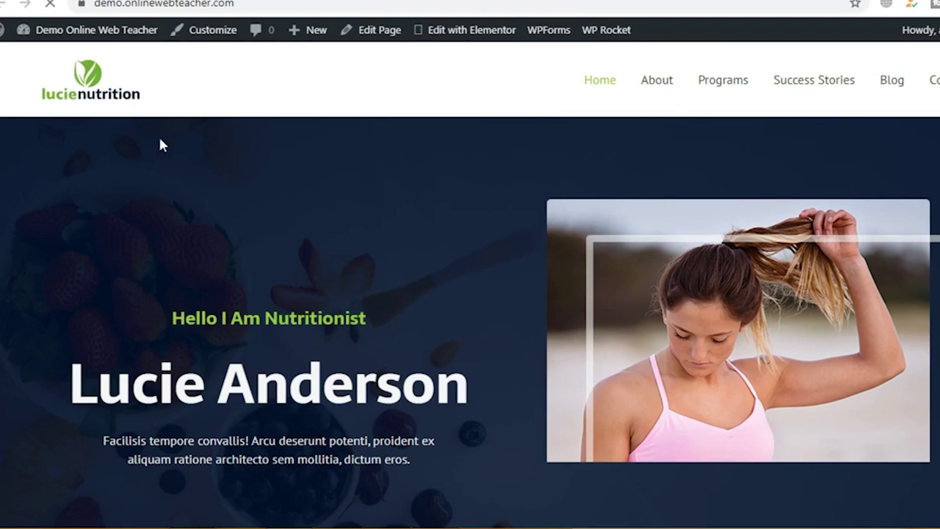
scroll(277, 239, down, 1)
scroll(277, 234, down, 3)
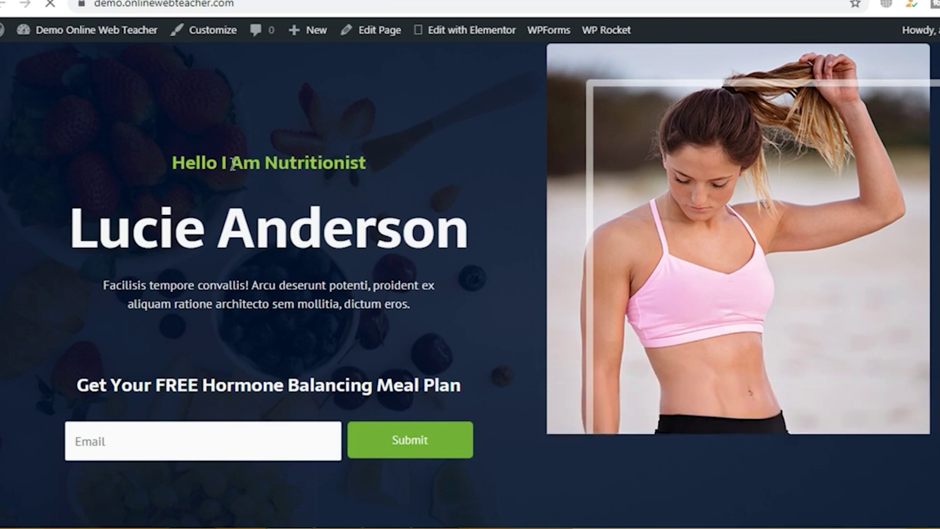
drag(231, 166, 367, 164)
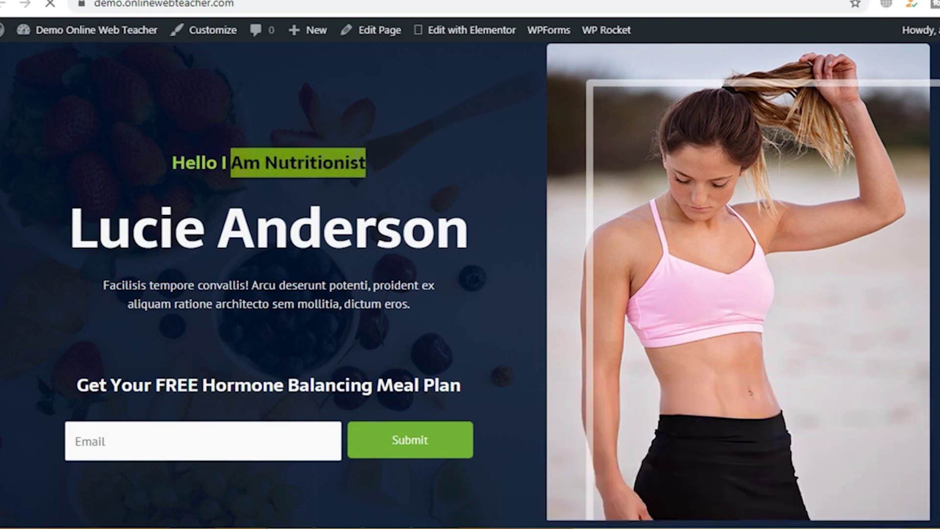
click(356, 155)
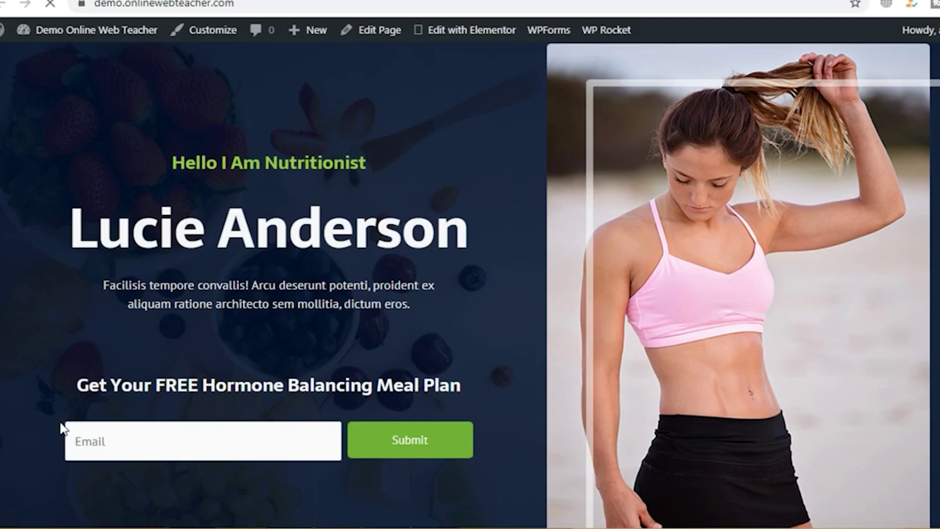
scroll(258, 388, down, 8)
scroll(282, 377, down, 15)
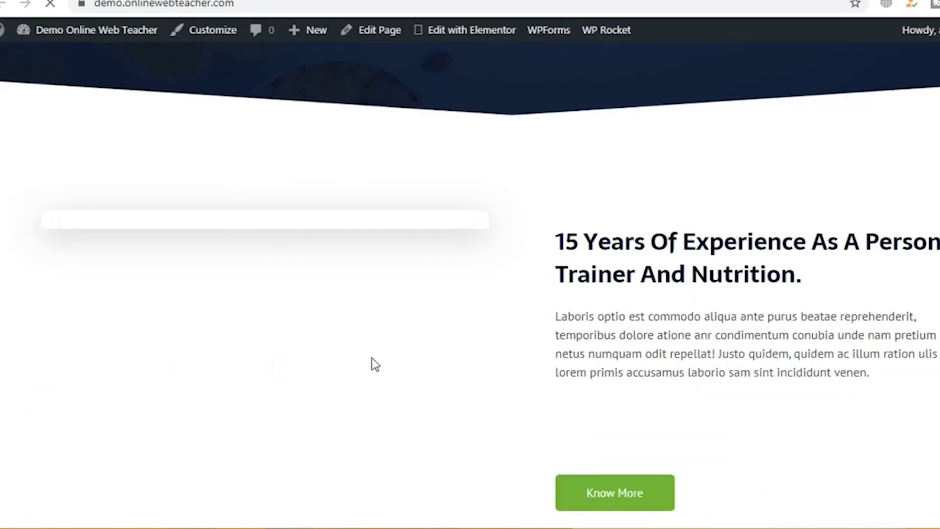
scroll(608, 264, down, 6)
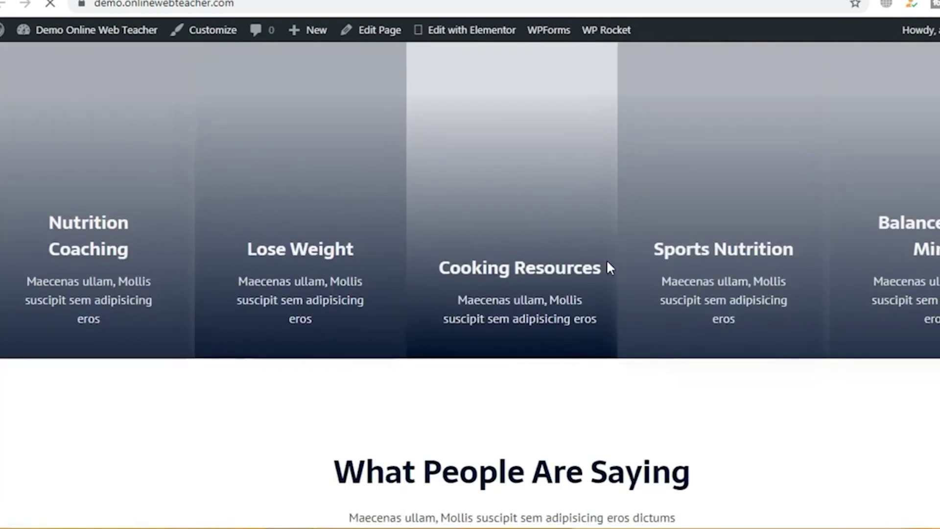
scroll(607, 265, up, 5)
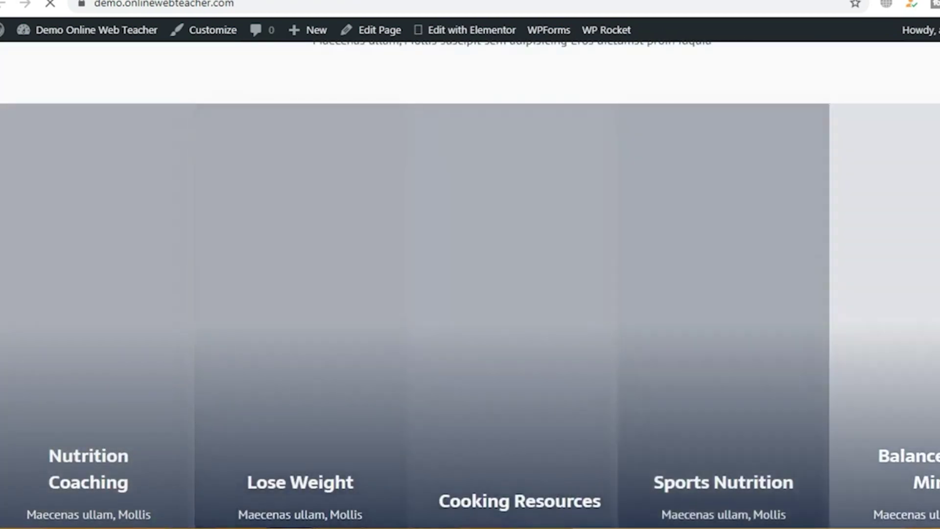
scroll(305, 321, down, 5)
scroll(305, 322, down, 12)
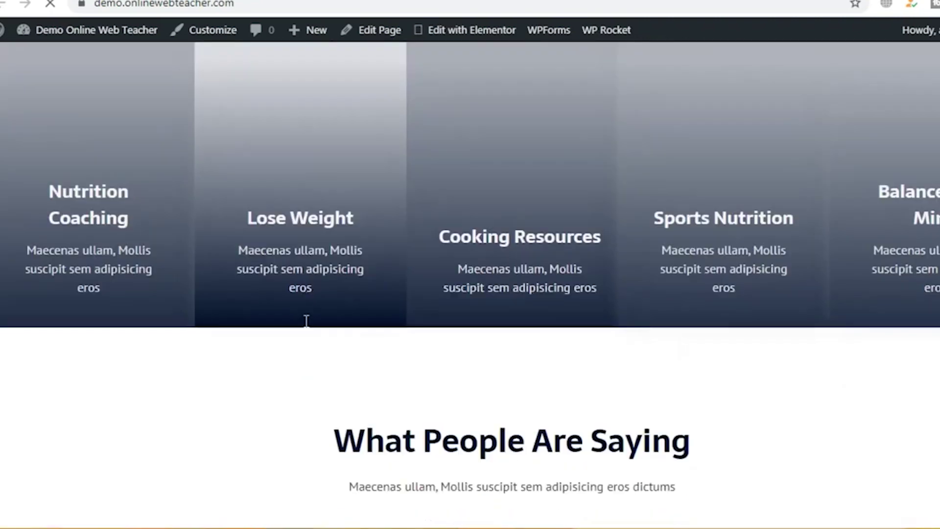
scroll(305, 321, down, 12)
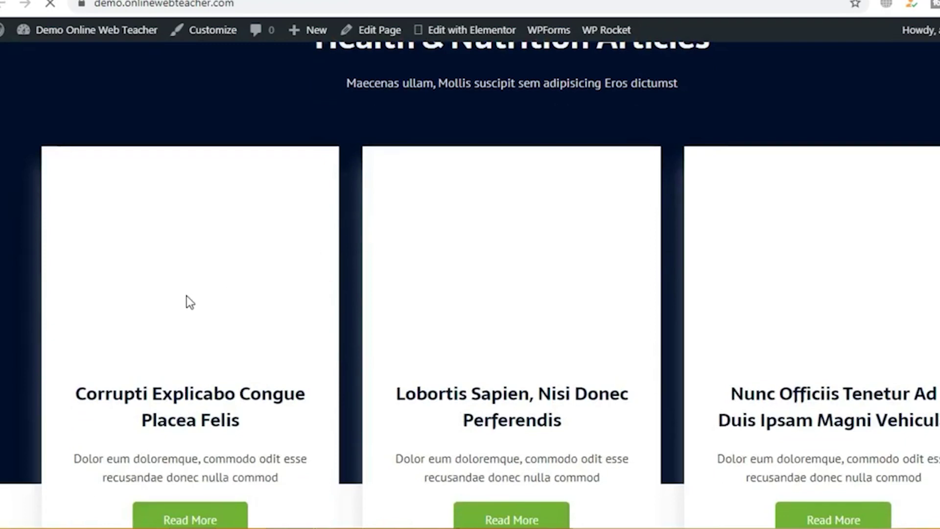
scroll(497, 324, down, 9)
scroll(430, 211, down, 3)
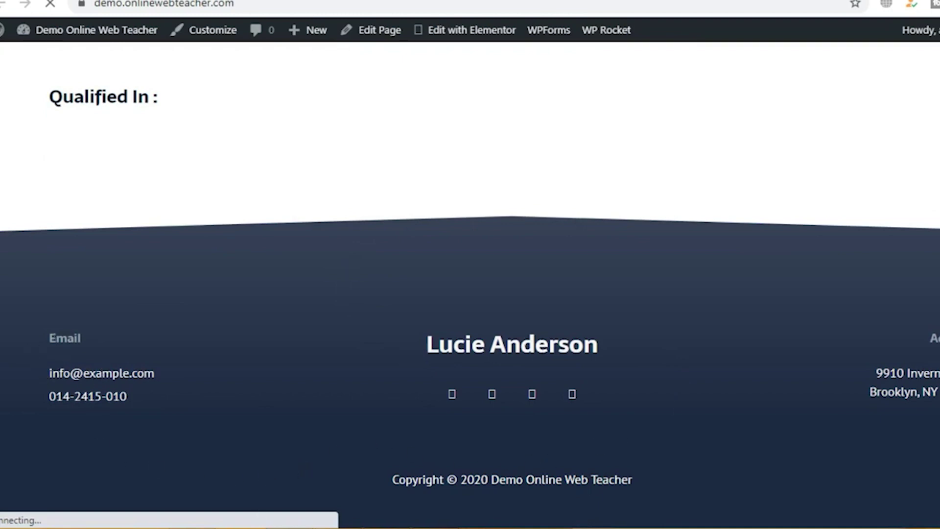
scroll(462, 328, up, 20)
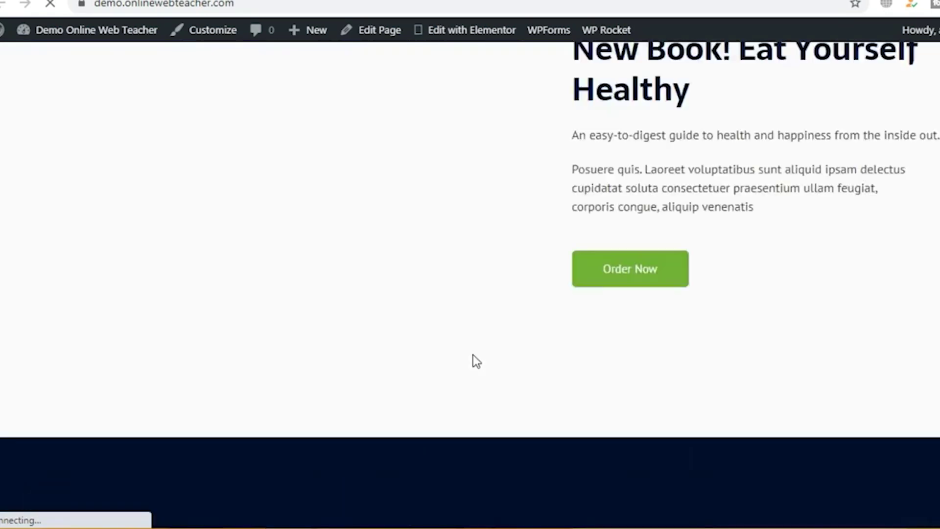
scroll(453, 300, up, 15)
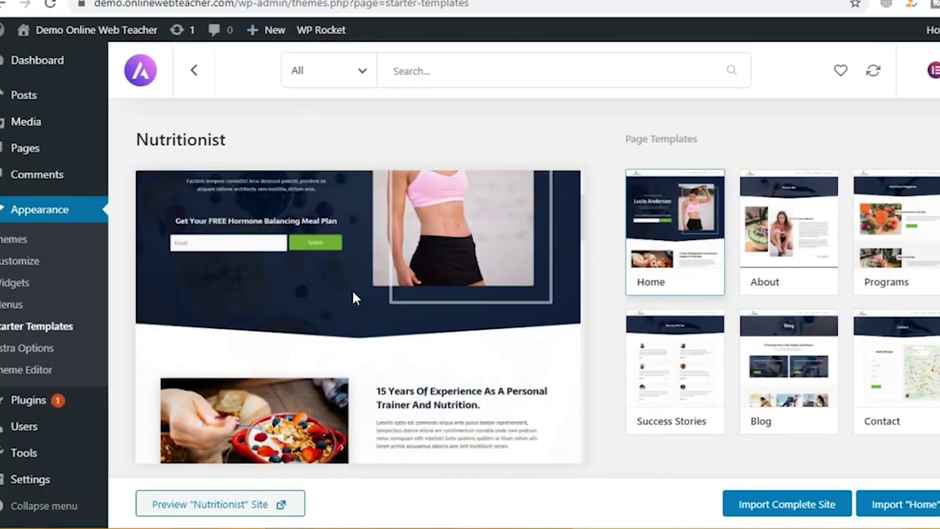
scroll(356, 298, up, 3)
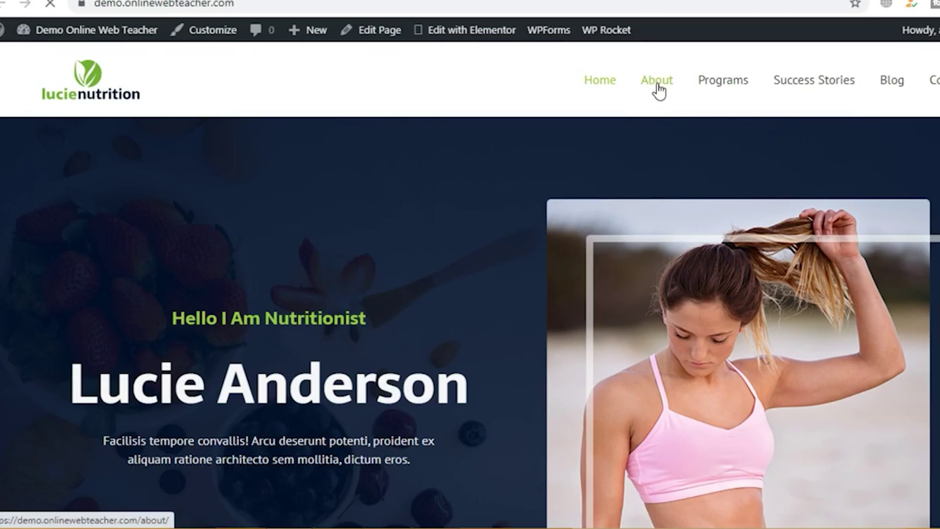
Step: Navigate to the Home page and open it in the WordPress editor
click(658, 85)
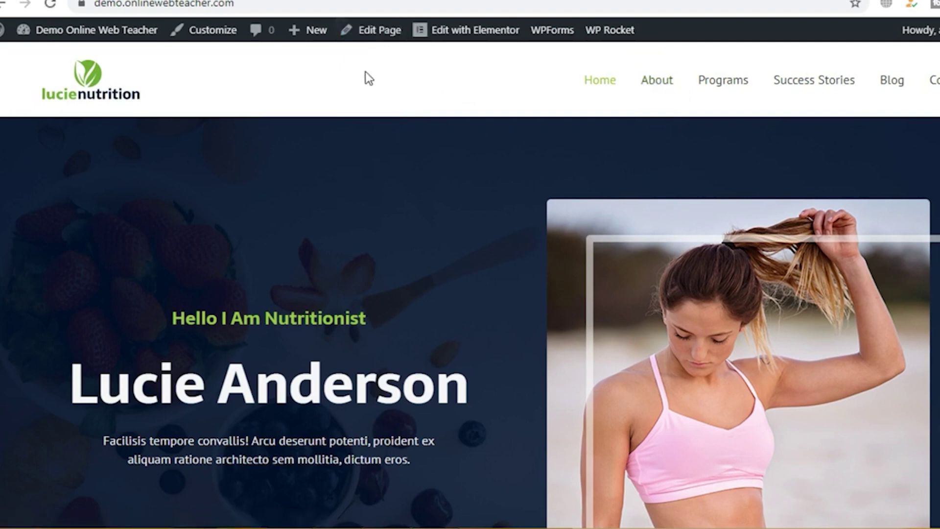
click(377, 41)
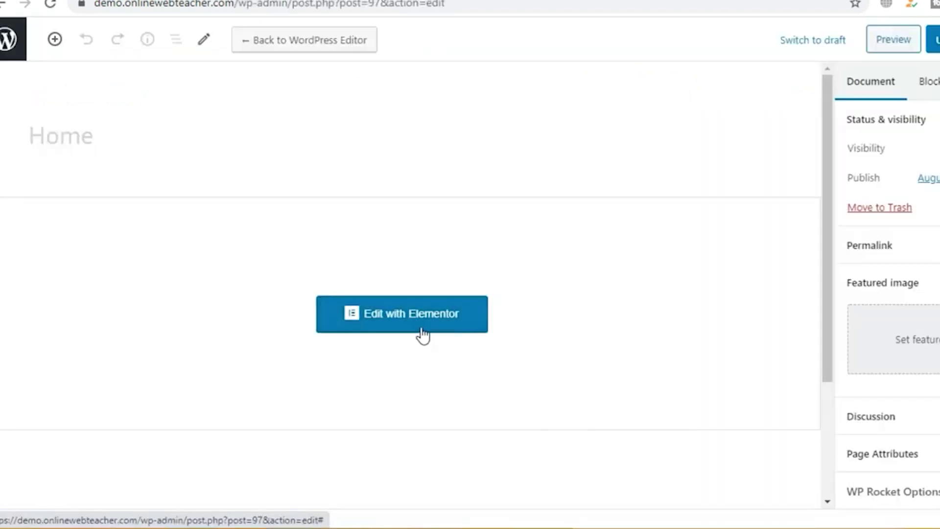
Step: In Elementor, change the hero heading to 'Hello I Am Web Developer'
click(398, 321)
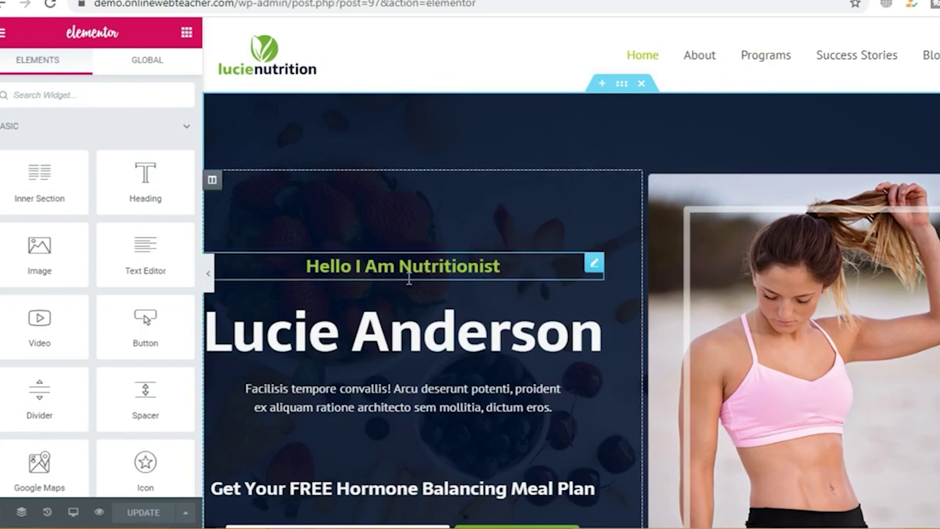
click(454, 265)
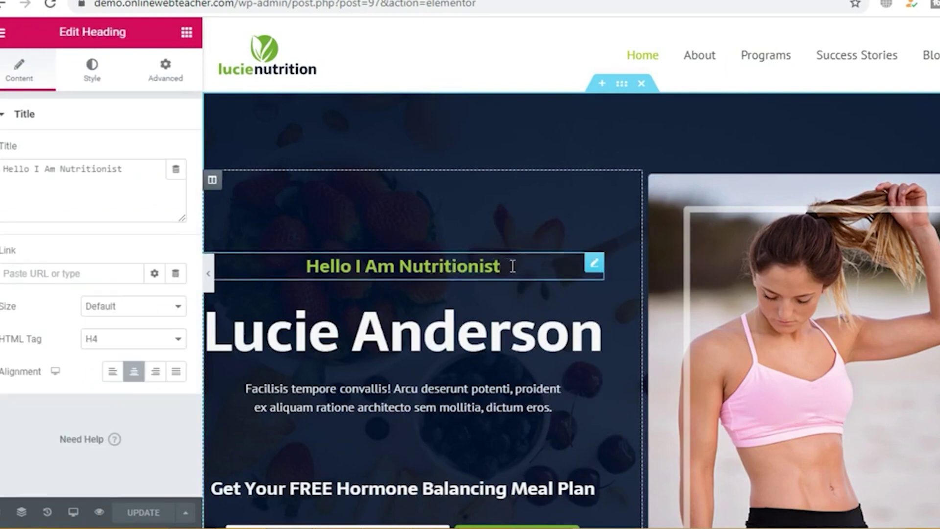
click(126, 169)
key(BackSpace)
key(BackSpace)
key(BackSpace)
key(BackSpace)
key(BackSpace)
key(BackSpace)
key(BackSpace)
key(BackSpace)
key(BackSpace)
key(BackSpace)
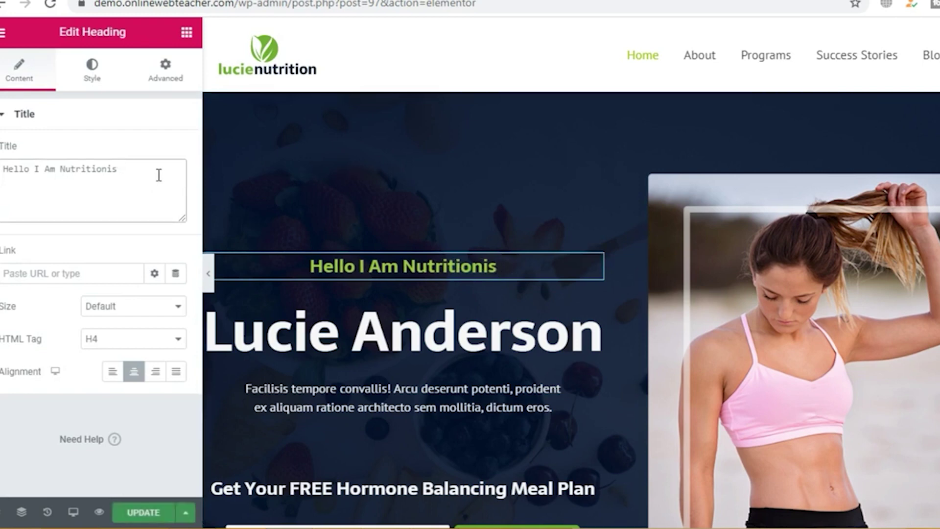
key(BackSpace)
key(BackSpace)
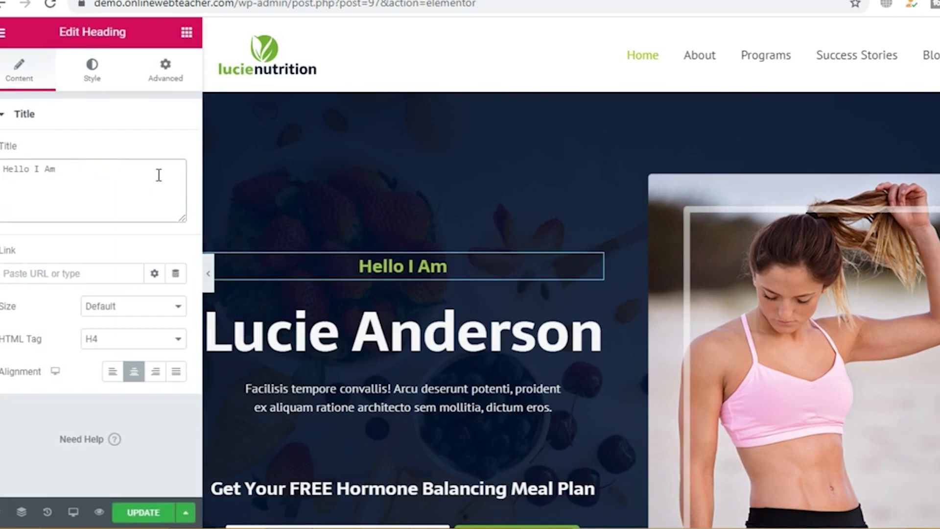
text(Web Developer)
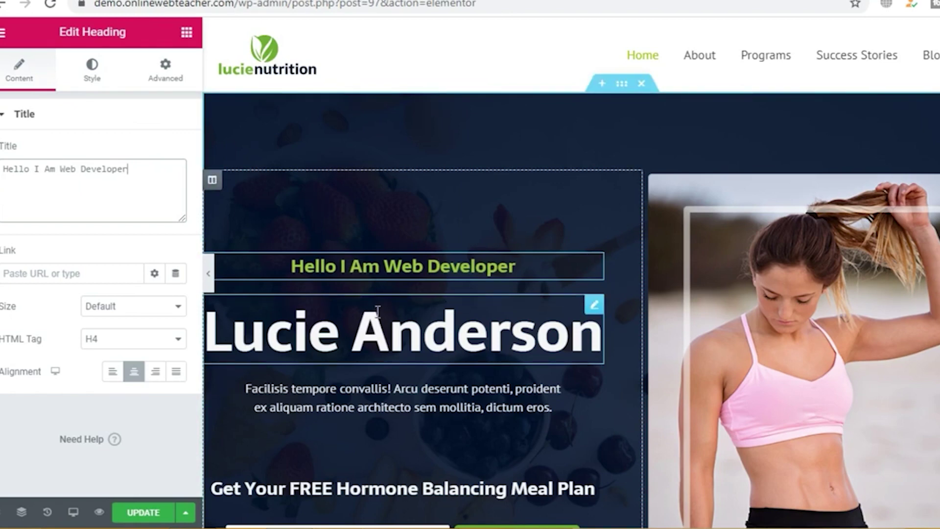
Step: Replace the Image Box title's name with the site owner's name
click(436, 348)
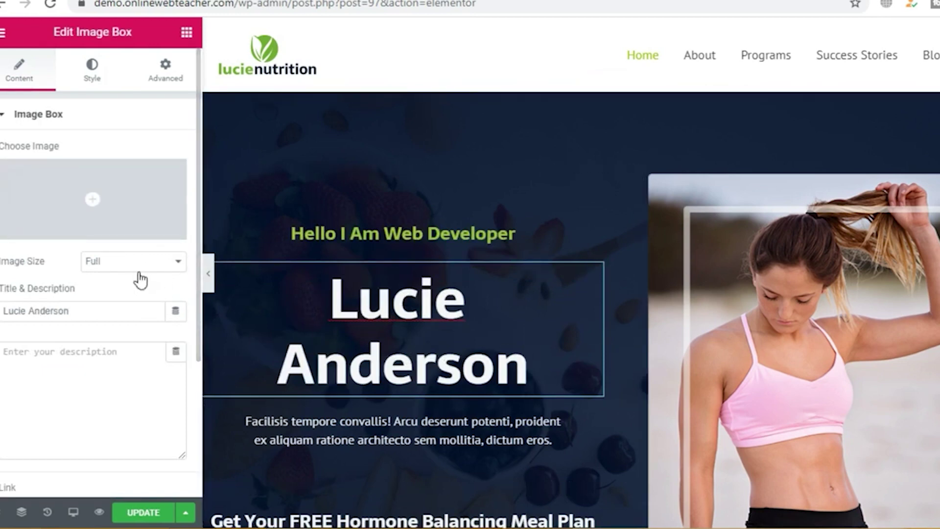
scroll(140, 272, down, 3)
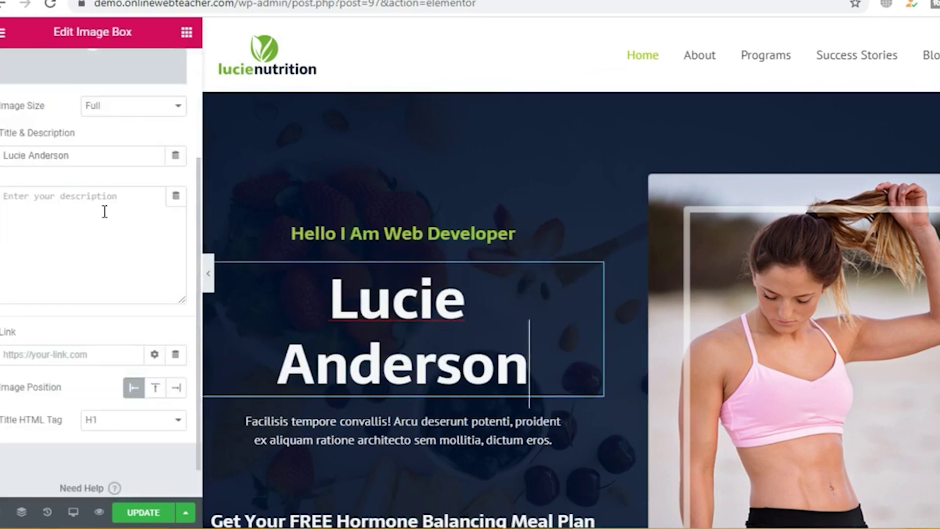
click(92, 160)
key(BackSpace)
key(BackSpace)
key(BackSpace)
key(BackSpace)
key(BackSpace)
key(BackSpace)
key(BackSpace)
key(BackSpace)
key(BackSpace)
key(BackSpace)
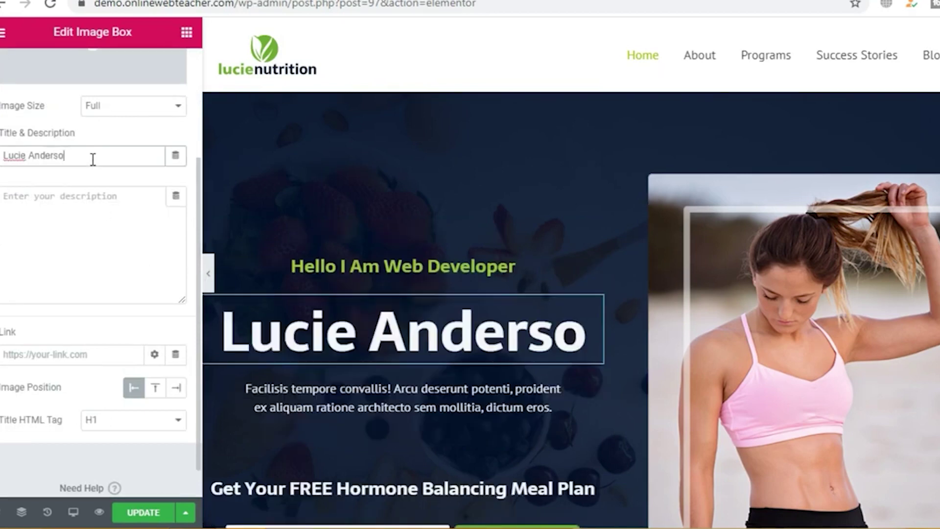
key(BackSpace)
key(BackSpace)
key(BackSpace)
key(BackSpace)
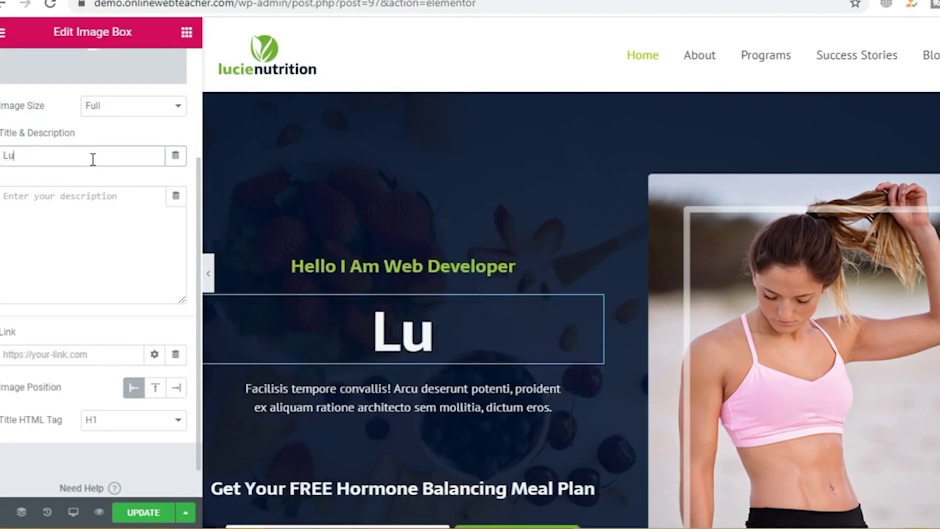
text(Aslam)
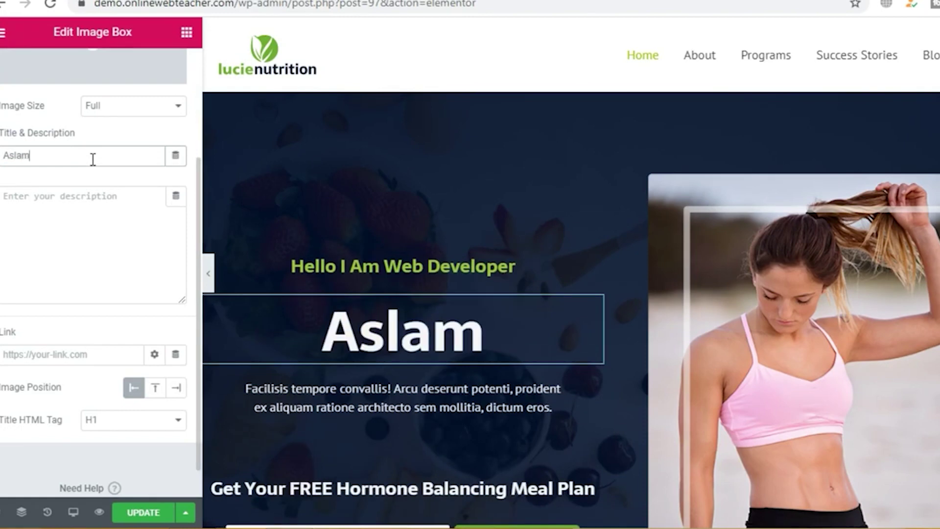
text( DAsti)
key(BackSpace)
key(BackSpace)
key(BackSpace)
key(BackSpace)
key(BackSpace)
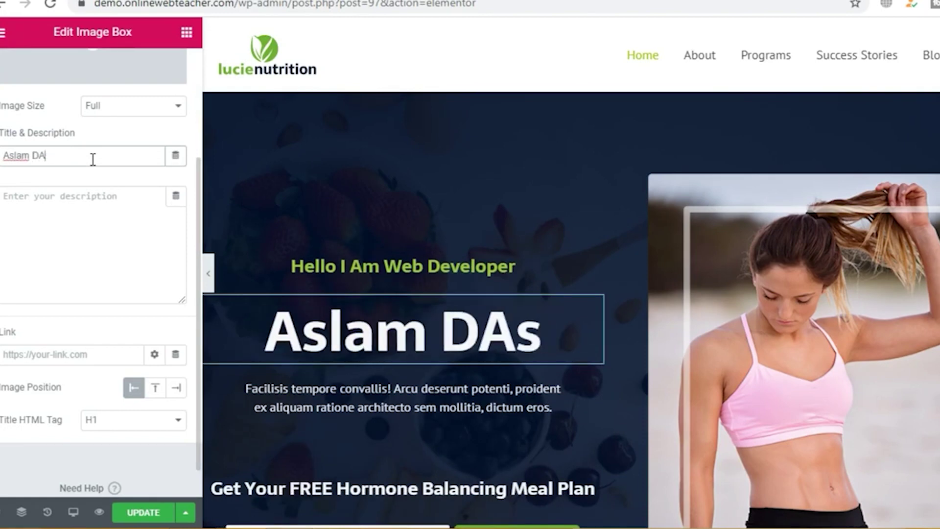
text(Dasti)
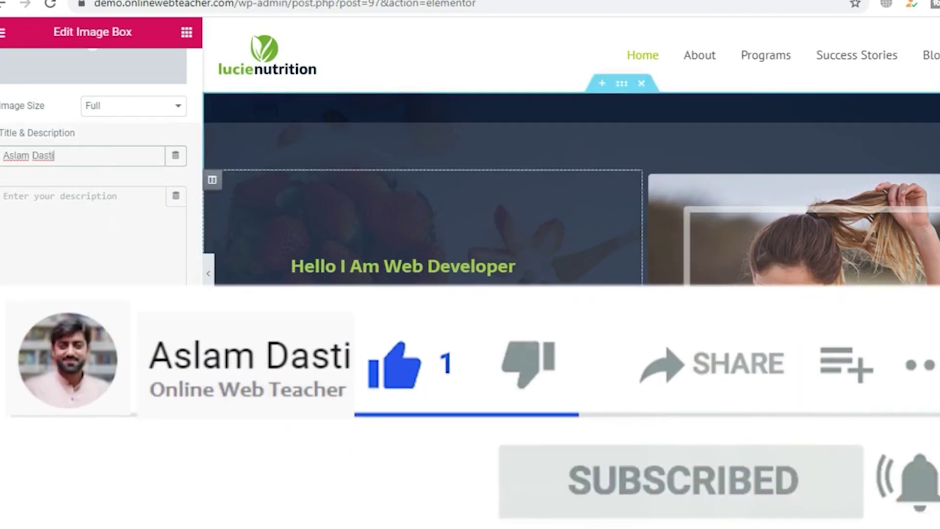
Step: Trim the description paragraph so it ends at 'sem mollitia, dictu'
click(509, 341)
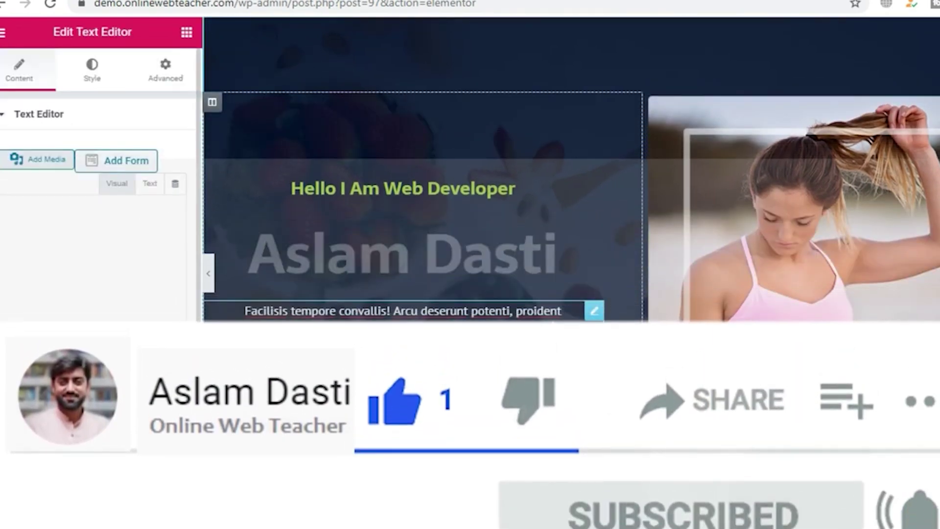
key(BackSpace)
key(BackSpace)
key(BackSpace)
key(BackSpace)
key(BackSpace)
key(BackSpace)
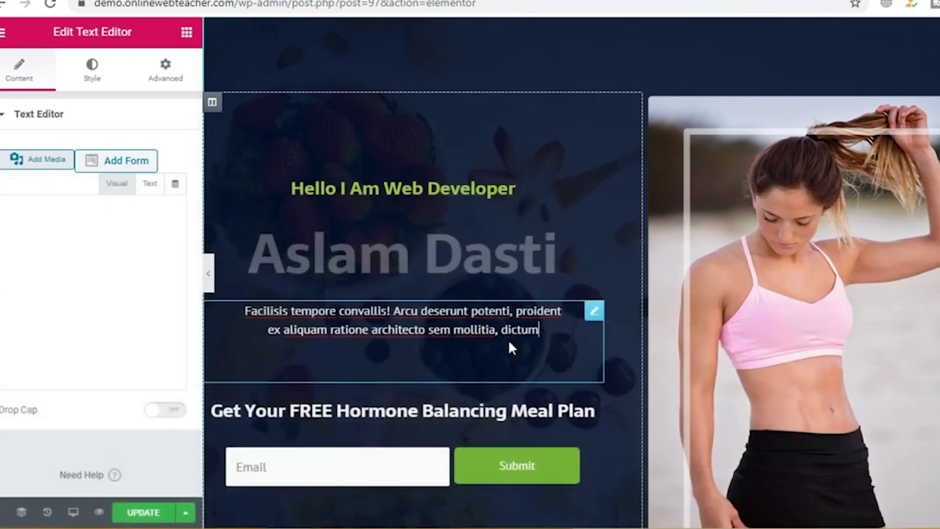
key(BackSpace)
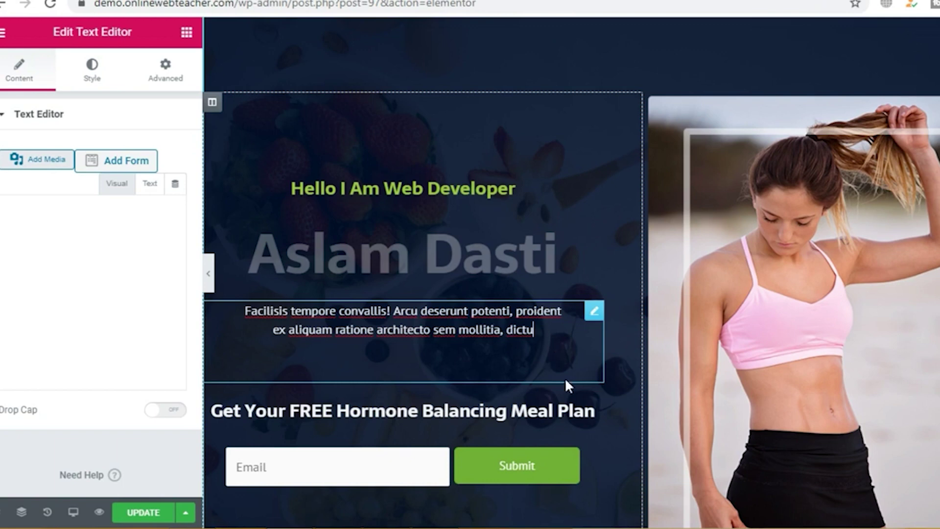
scroll(441, 283, up, 2)
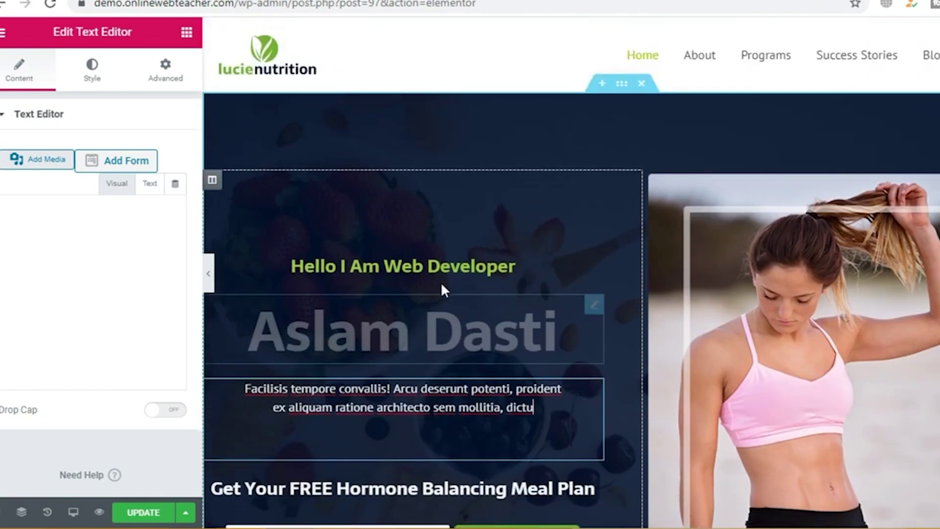
click(411, 264)
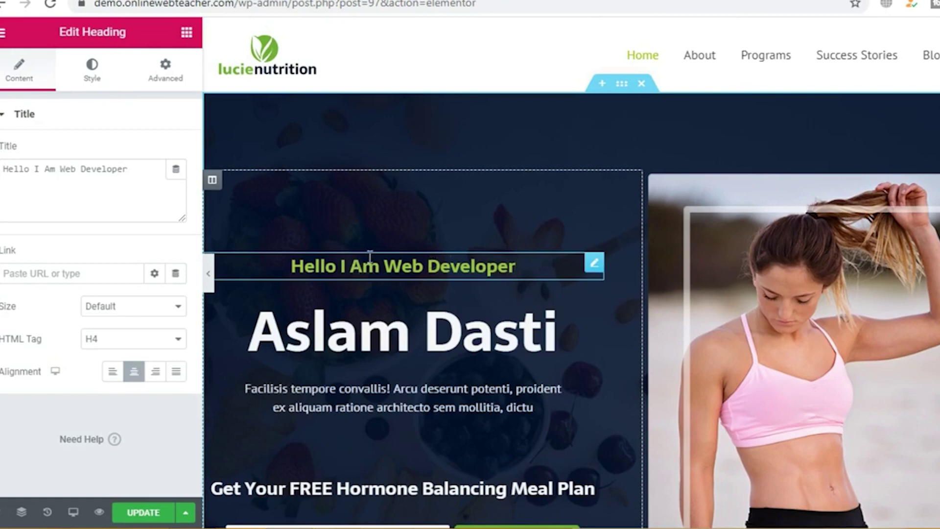
Step: Try several text colours on the hero heading, finishing on green #61CE70
drag(291, 265, 401, 267)
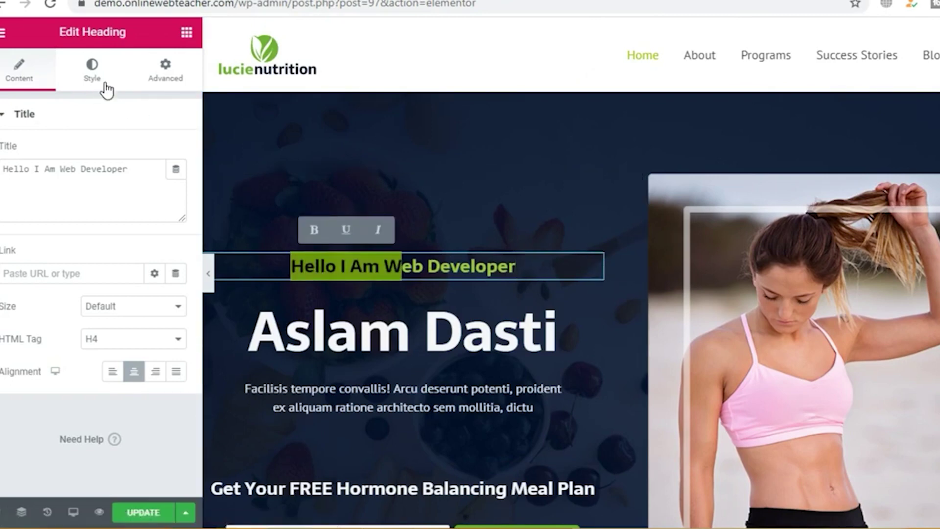
click(93, 74)
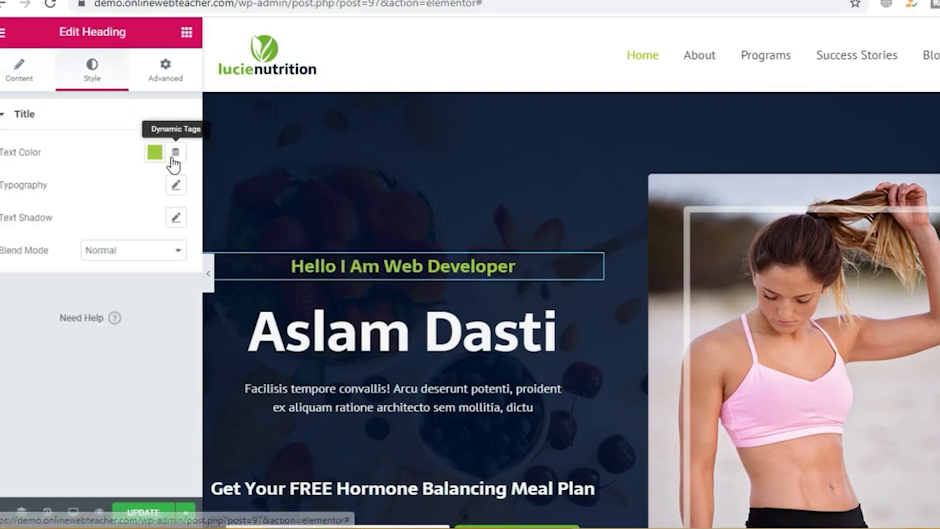
click(153, 154)
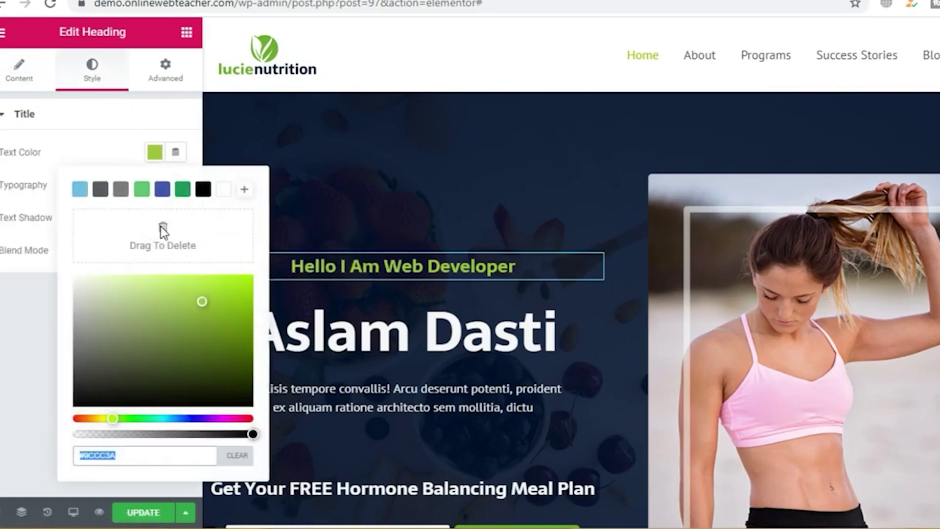
click(183, 189)
click(164, 191)
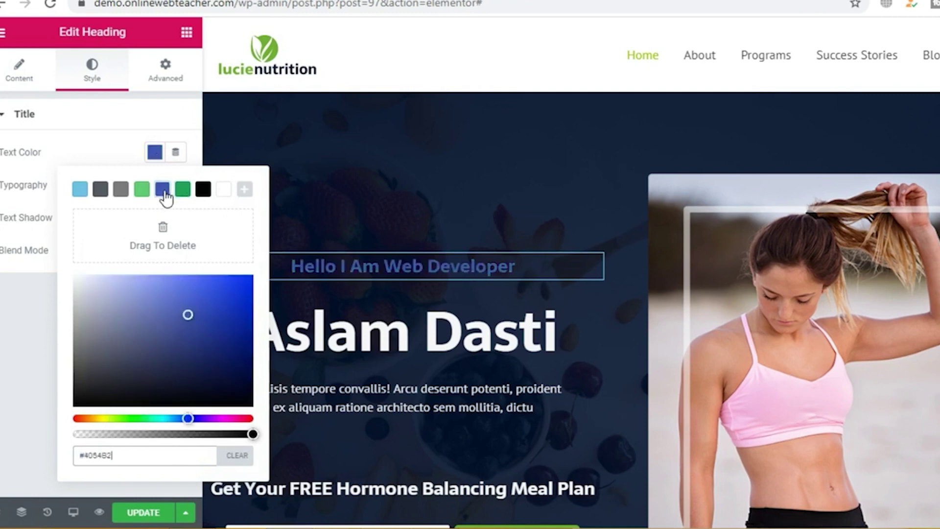
drag(195, 321, 165, 280)
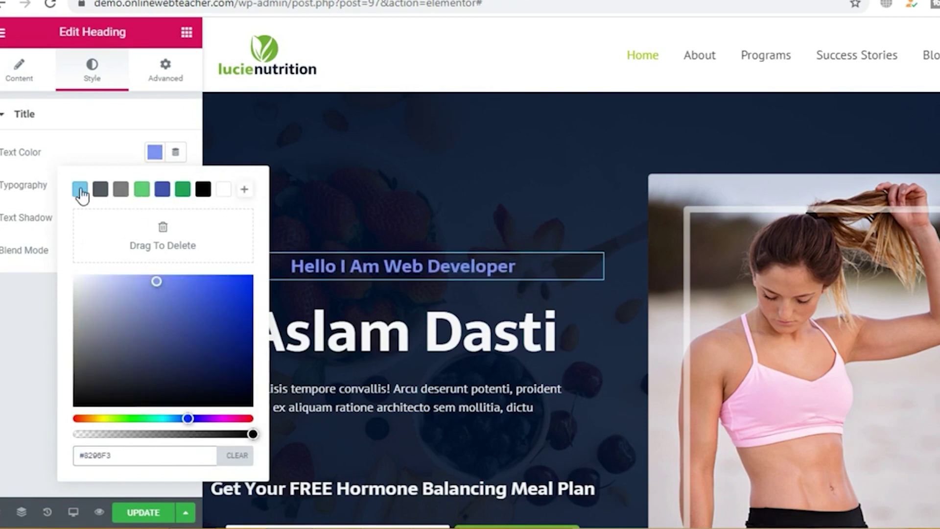
click(80, 191)
click(142, 191)
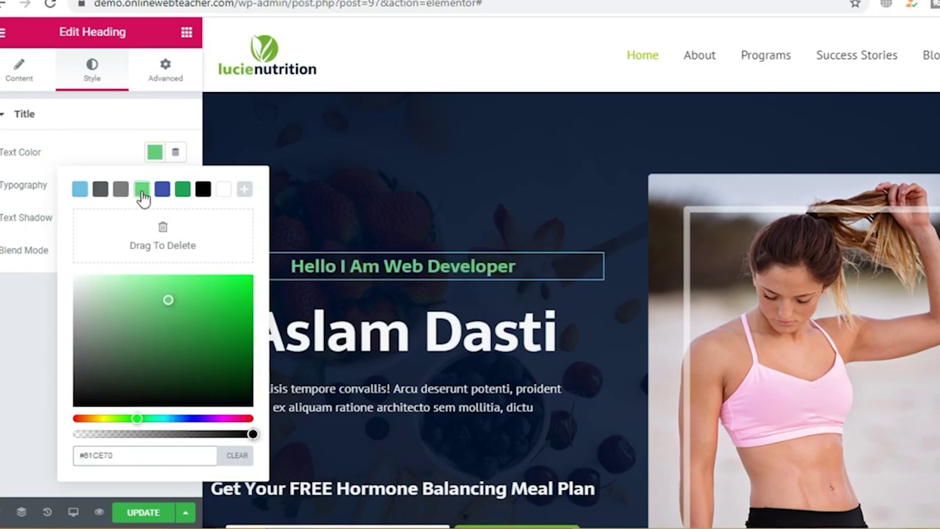
Step: Check the heading's Advanced Motion Effects, then open the Aslam Dasti name block's settings
click(167, 116)
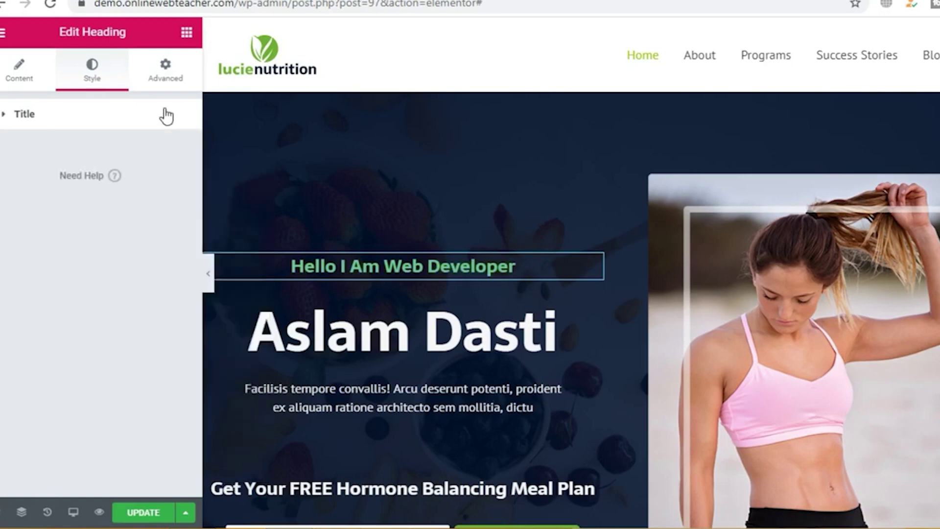
click(165, 72)
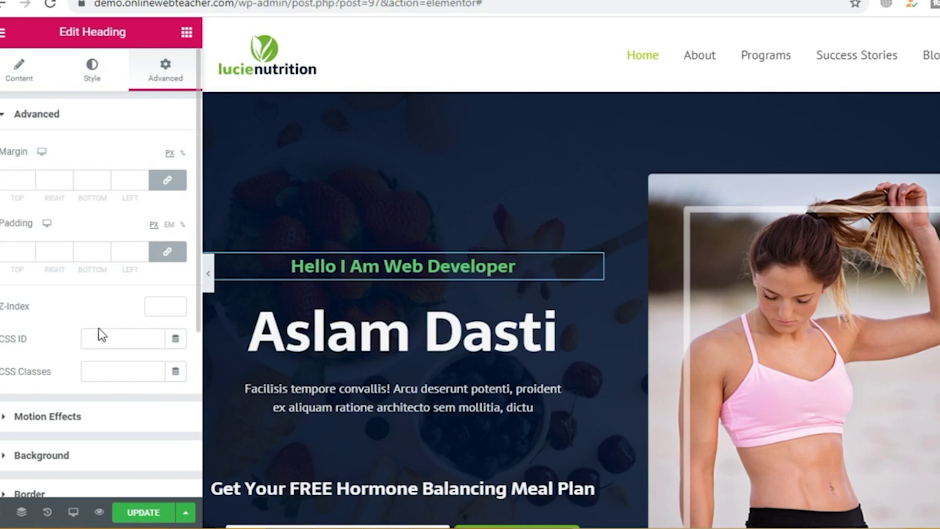
click(86, 425)
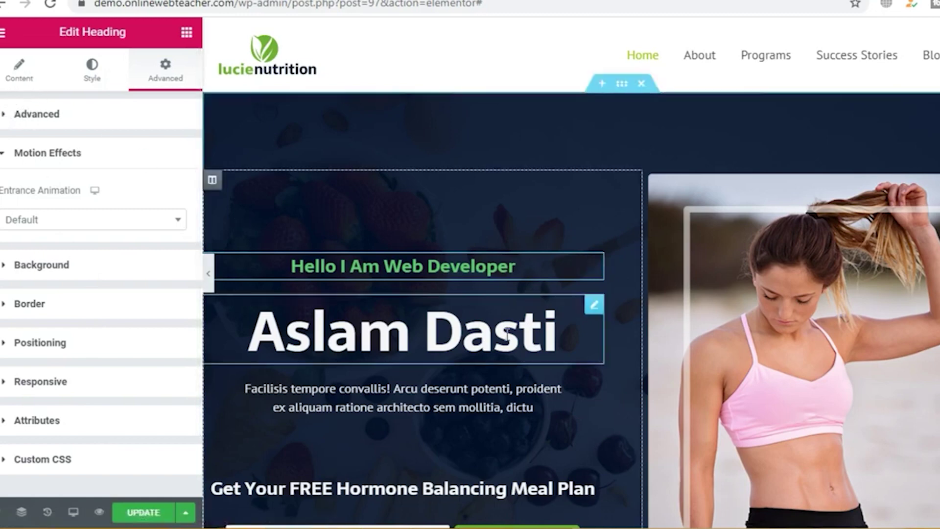
click(483, 344)
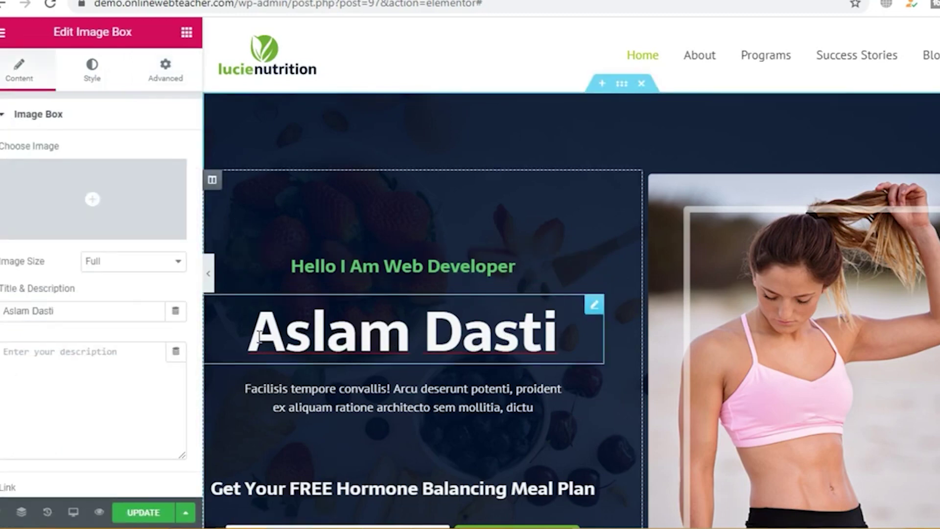
Step: Give the name block image spacing 22, width 27%, no hover animation and 0.18 opacity
drag(259, 337, 612, 368)
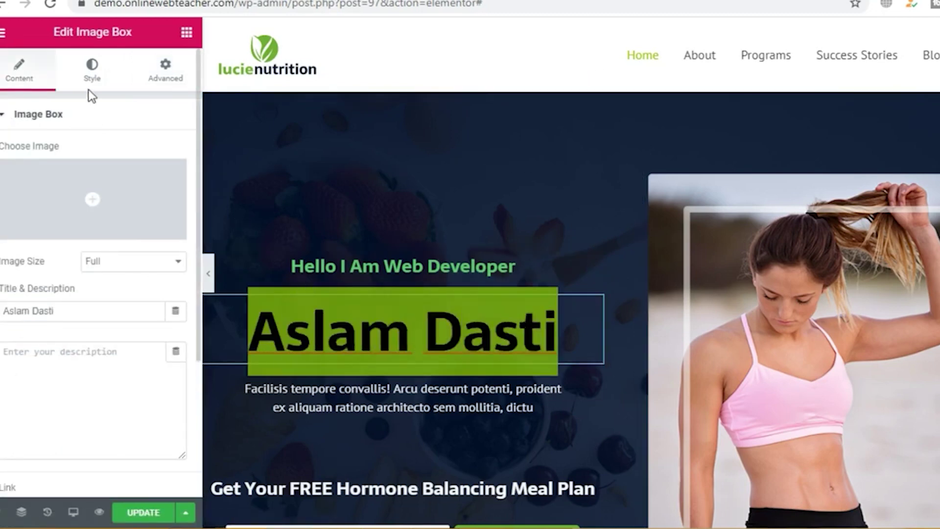
click(93, 74)
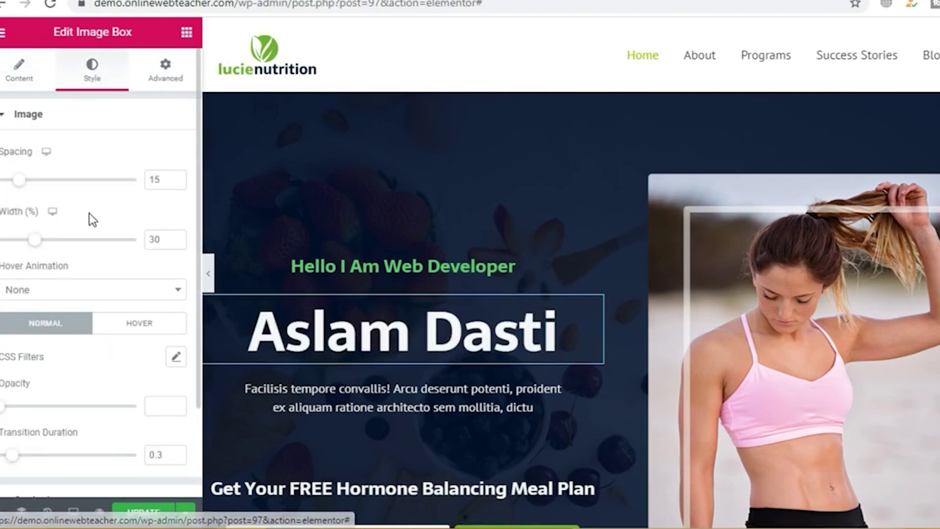
mouse_move(20, 182)
mouse_down()
mouse_move(41, 184)
mouse_move(27, 181)
mouse_up()
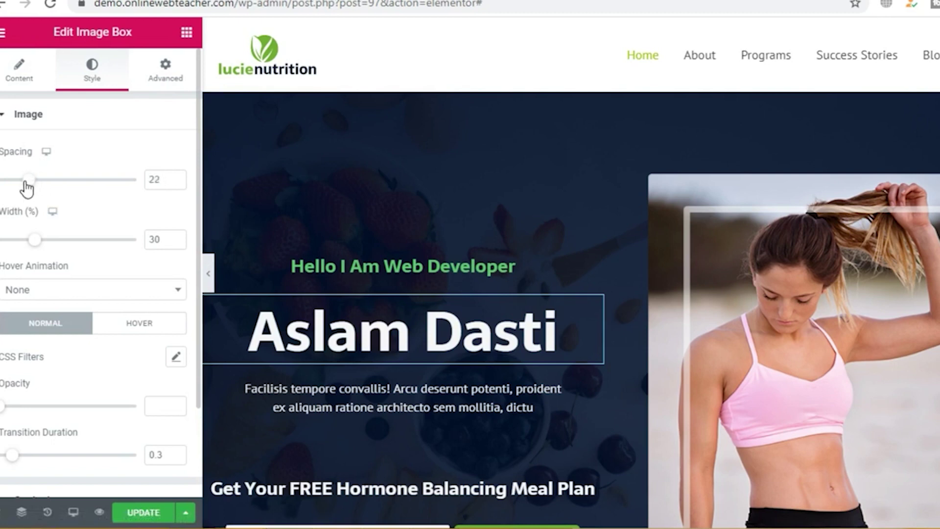
drag(35, 246, 31, 249)
scroll(60, 260, down, 3)
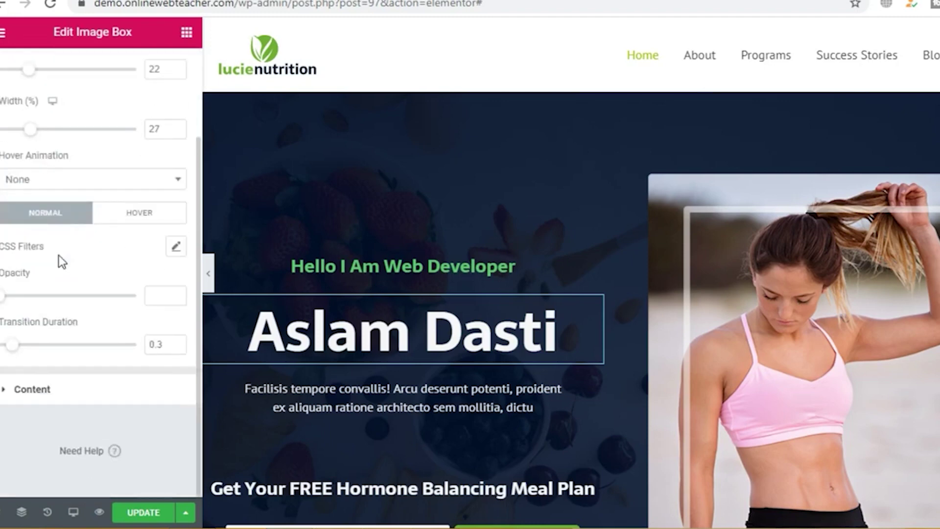
click(98, 188)
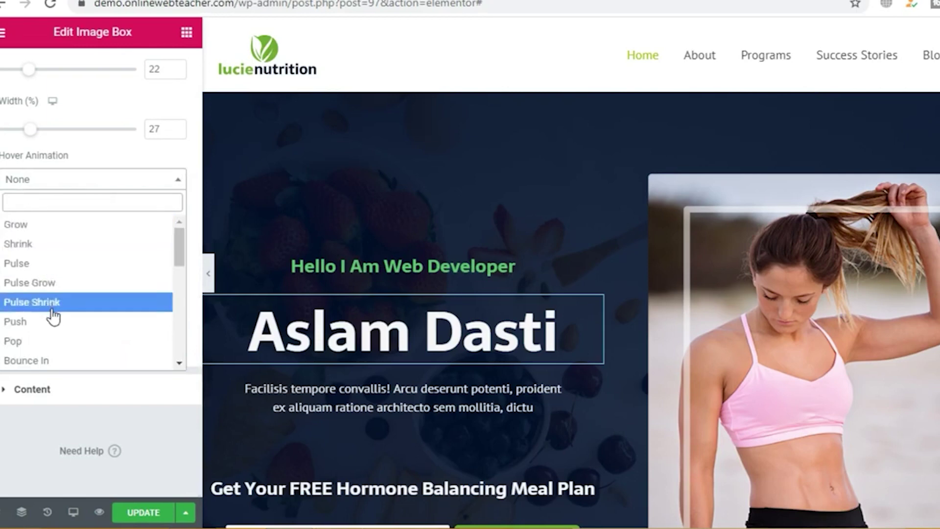
key(Escape)
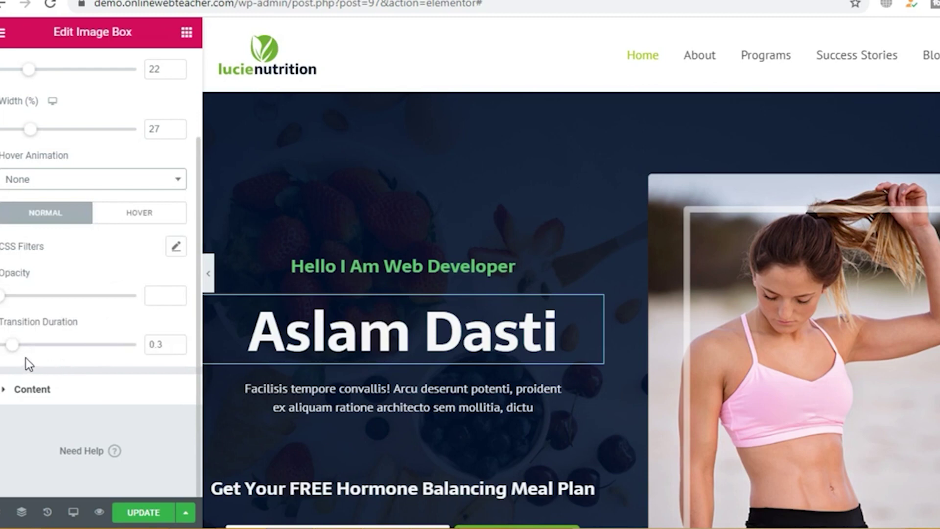
mouse_move(3, 300)
mouse_down()
mouse_move(121, 299)
mouse_move(11, 300)
mouse_up()
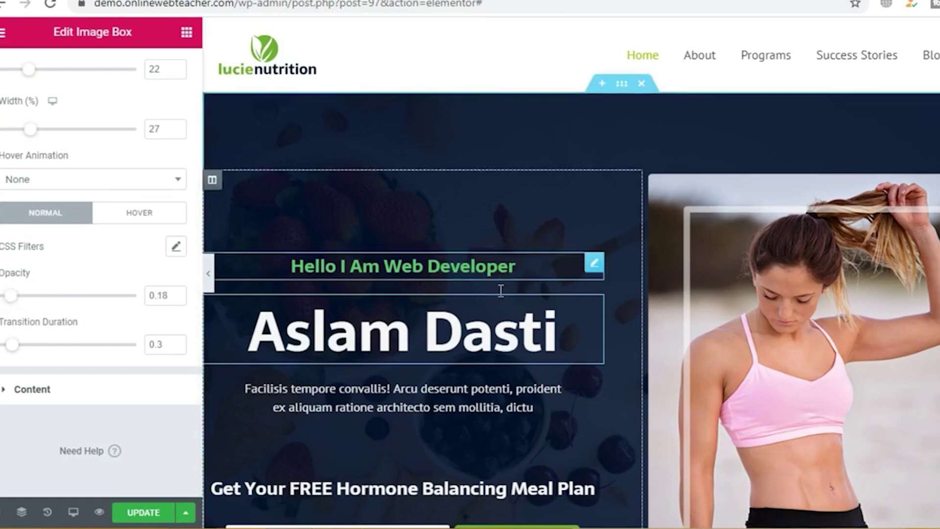
Step: Open the hero's intro paragraph in the Text Editor settings
click(499, 334)
scroll(499, 335, down, 3)
click(437, 276)
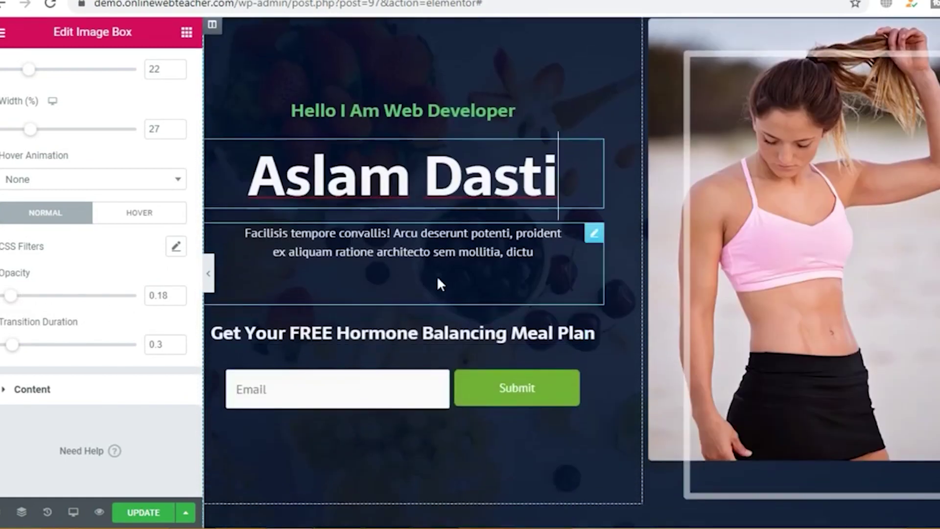
Step: Dismiss the right-click tip and delete the email signup form below the meal plan heading
click(536, 334)
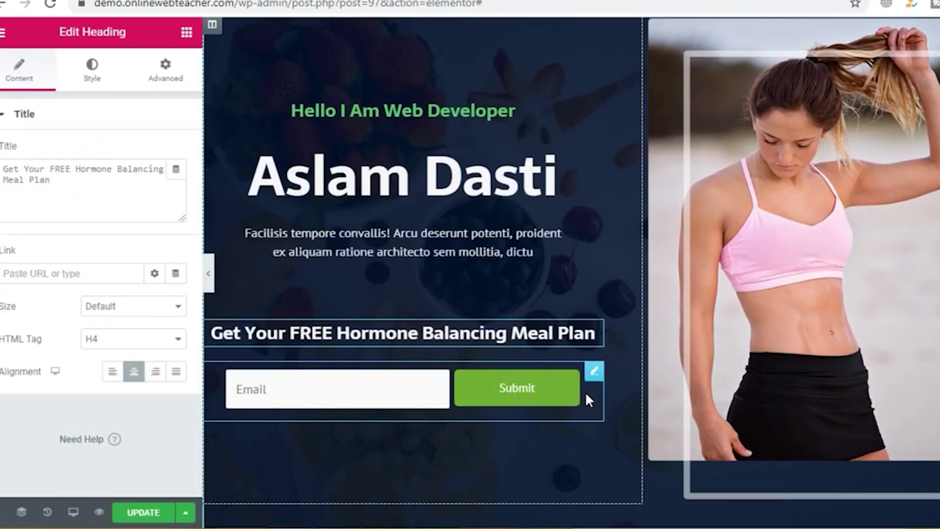
click(596, 373)
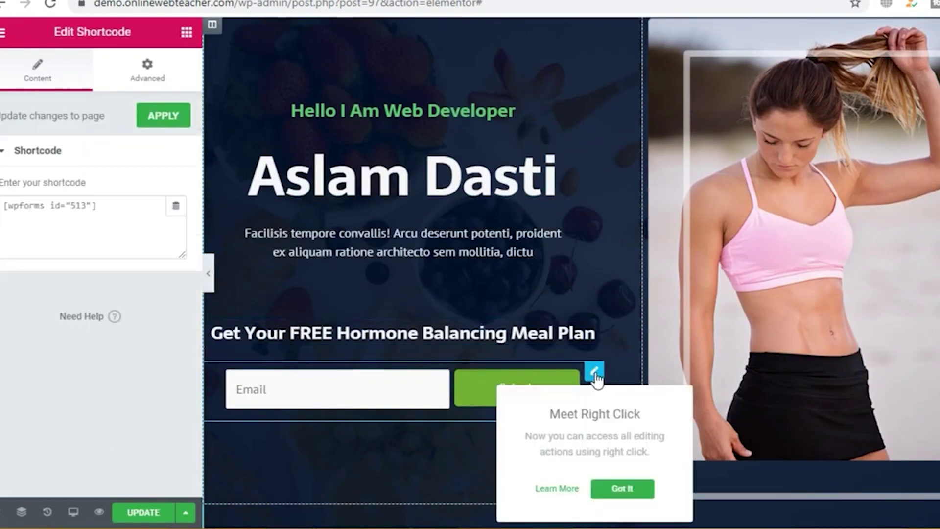
click(611, 491)
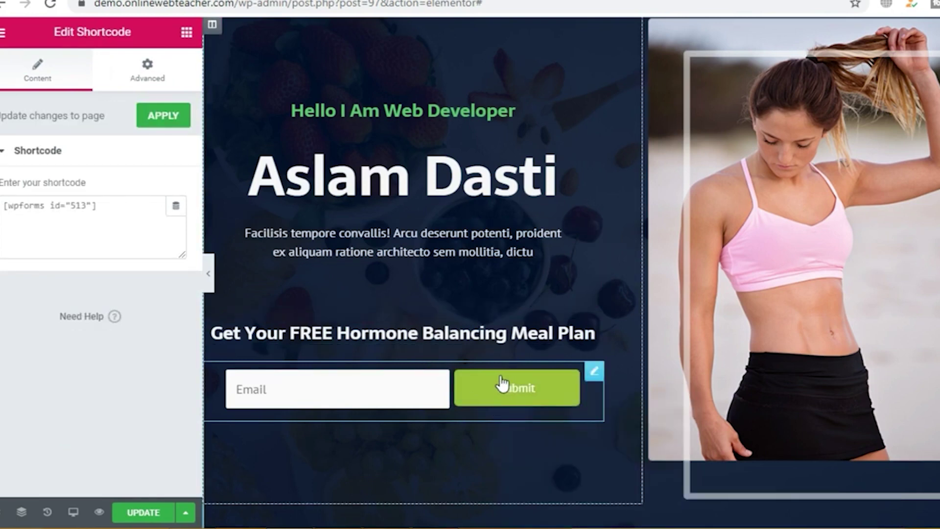
right_click(451, 372)
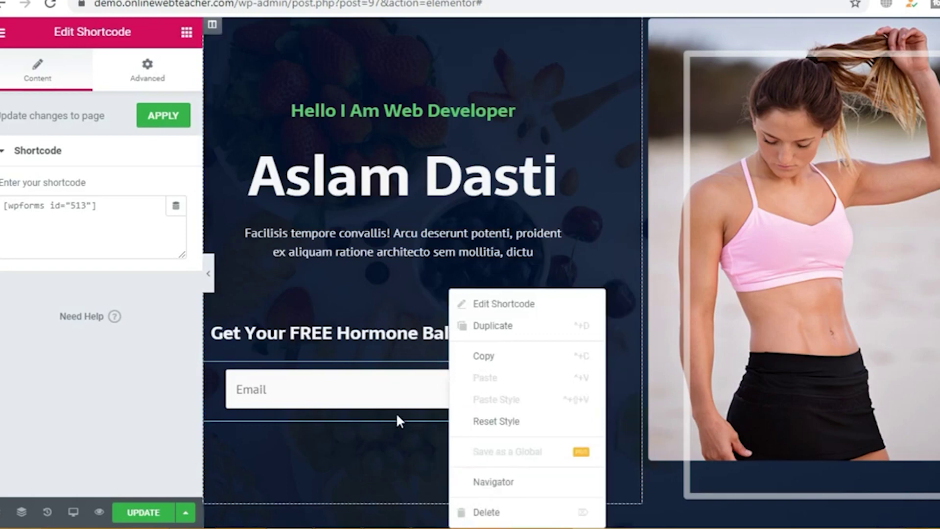
click(495, 512)
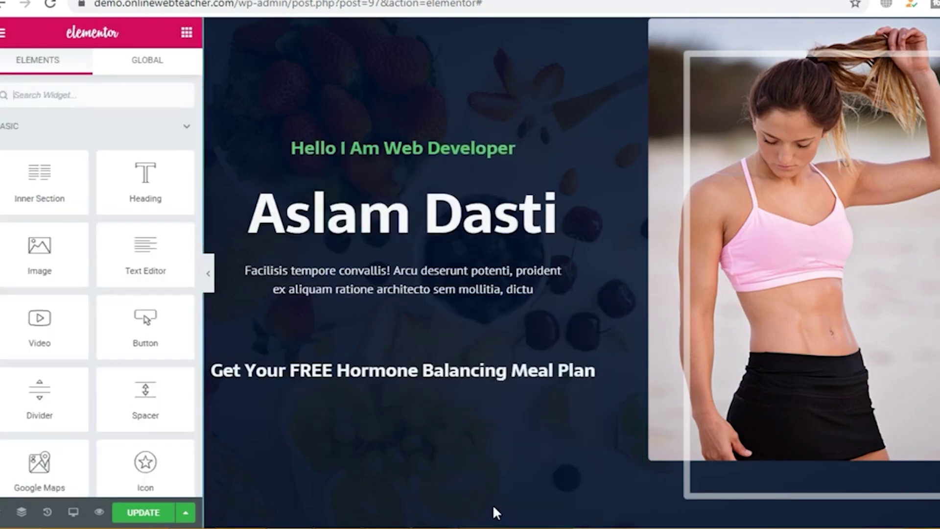
right_click(433, 372)
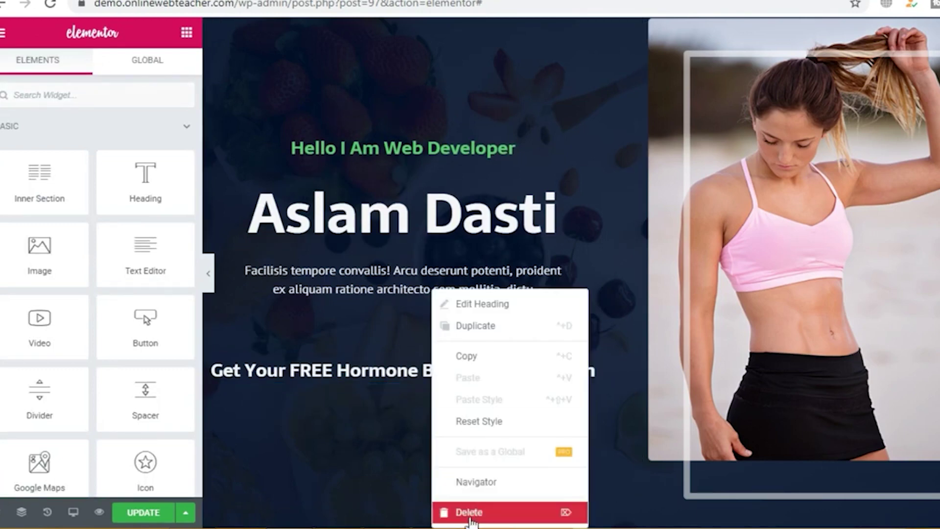
click(490, 342)
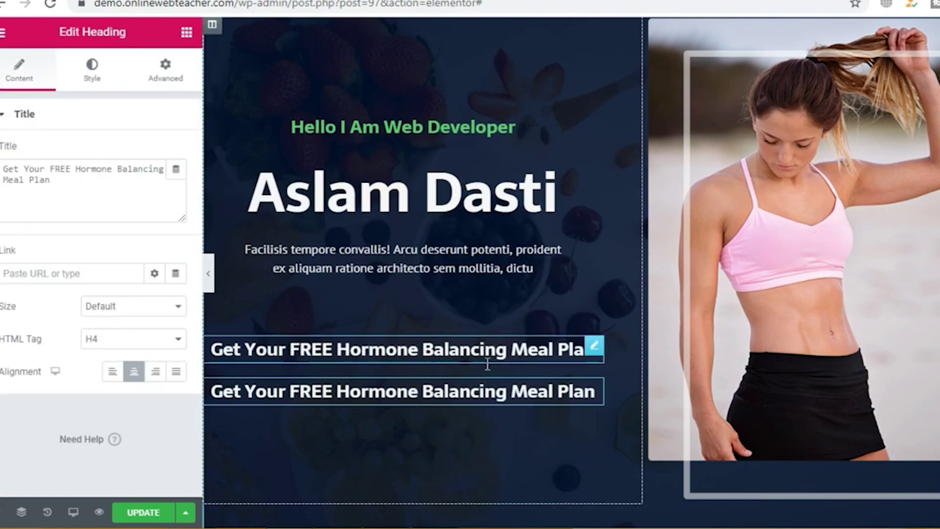
right_click(415, 384)
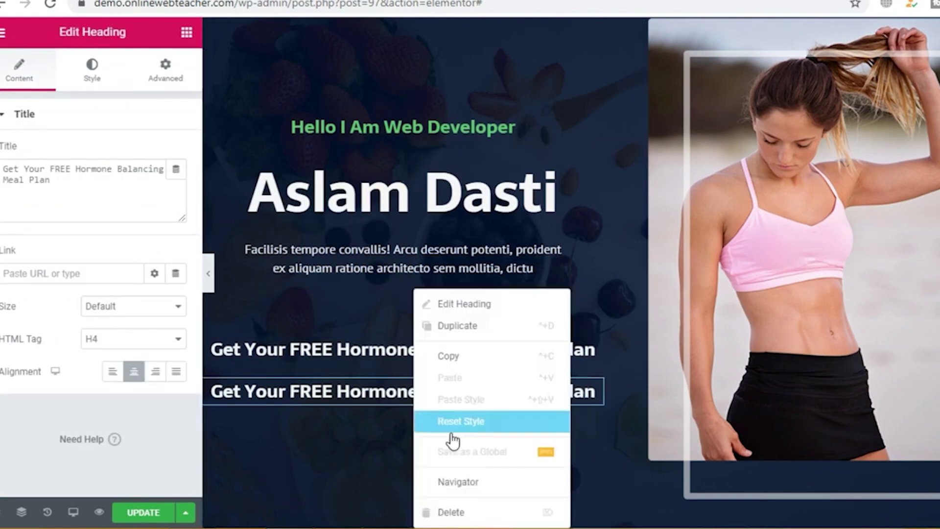
click(462, 514)
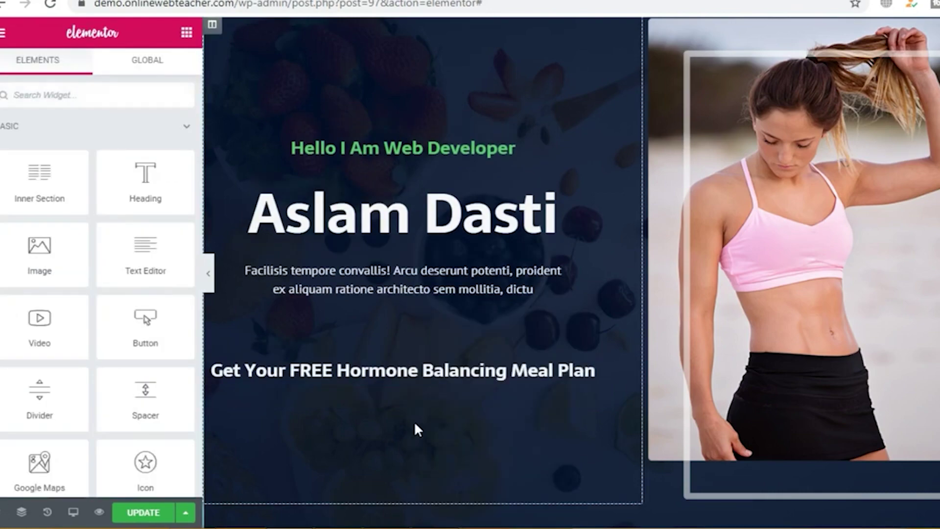
Step: Try centring the hero photo, then keep it right-aligned at Large - 1024 x 1024
click(875, 249)
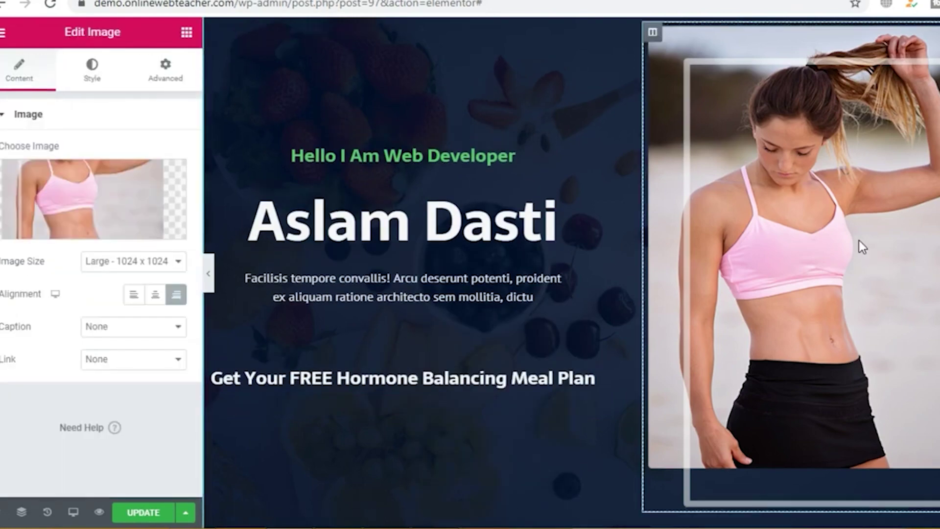
scroll(859, 240, up, 3)
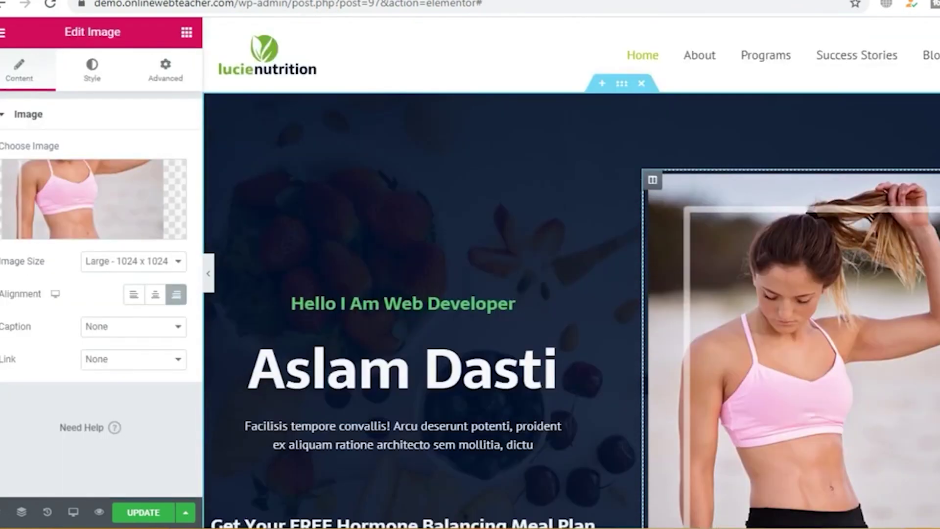
mouse_move(98, 211)
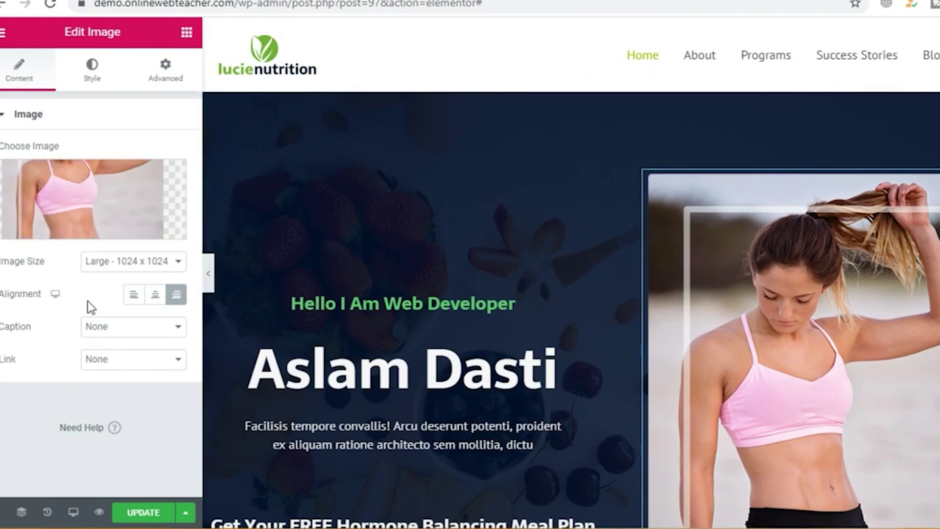
click(153, 299)
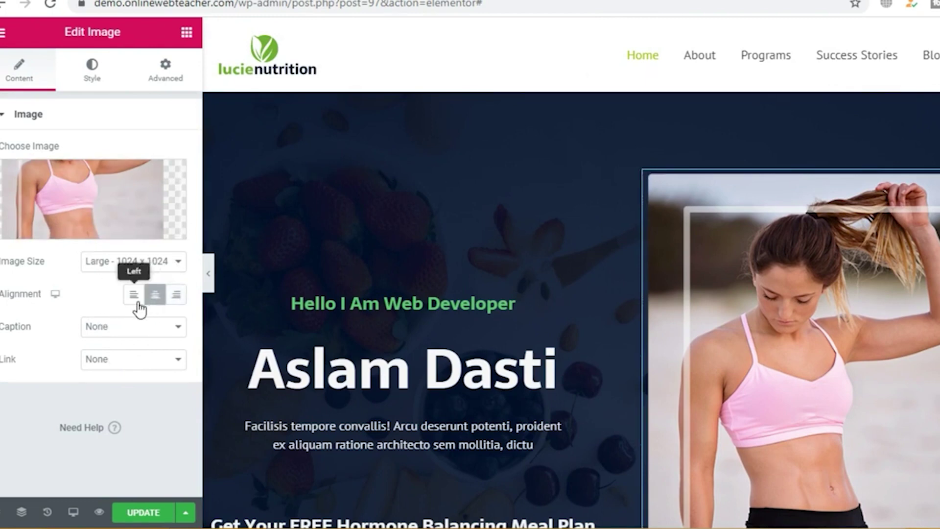
click(175, 299)
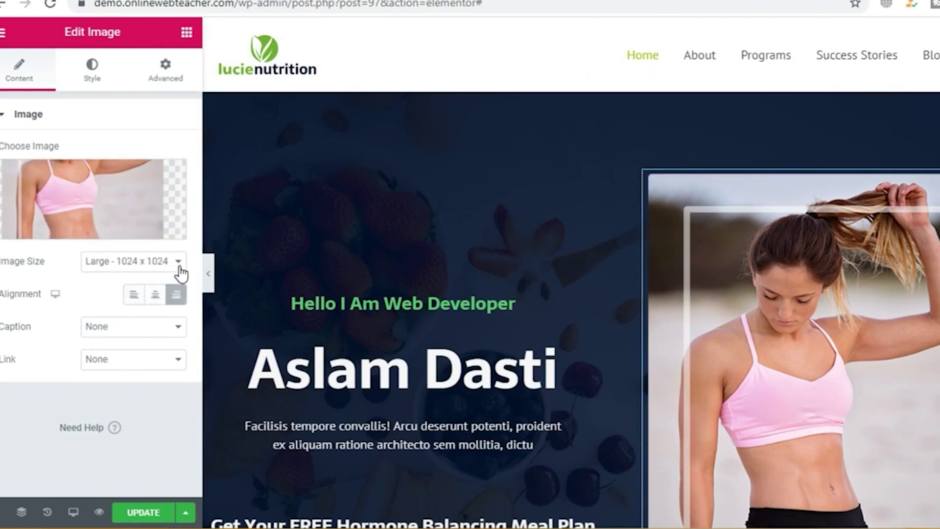
click(179, 265)
click(180, 267)
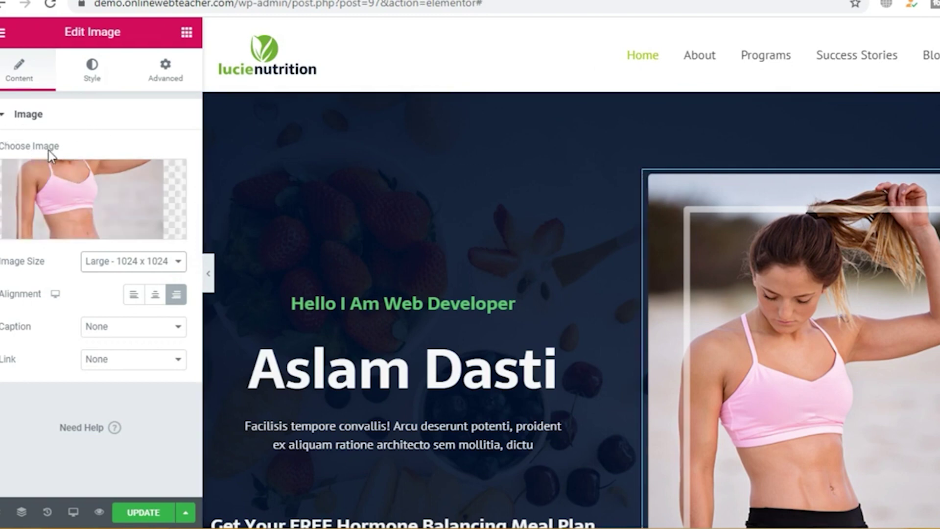
Step: Insert the young man's portrait from the Media Library as the hero image
mouse_move(60, 216)
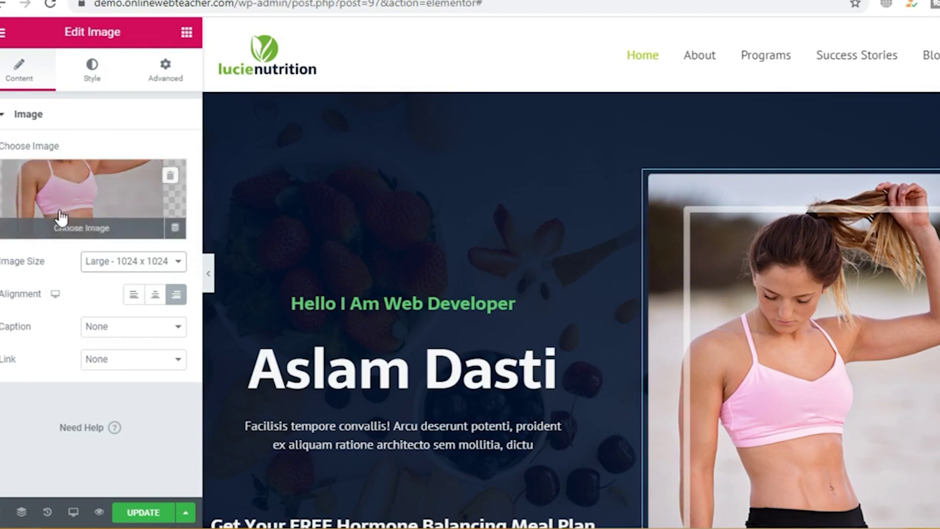
click(98, 231)
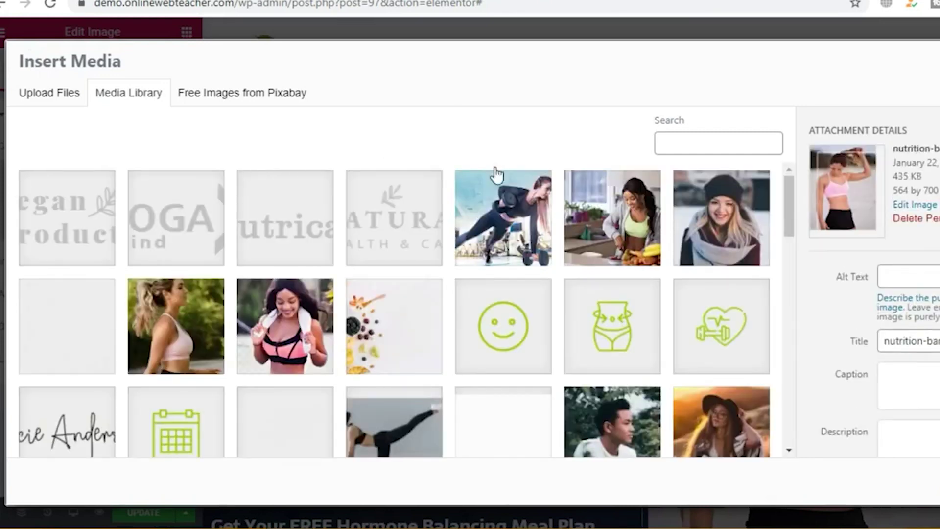
scroll(494, 167, down, 2)
scroll(497, 174, down, 2)
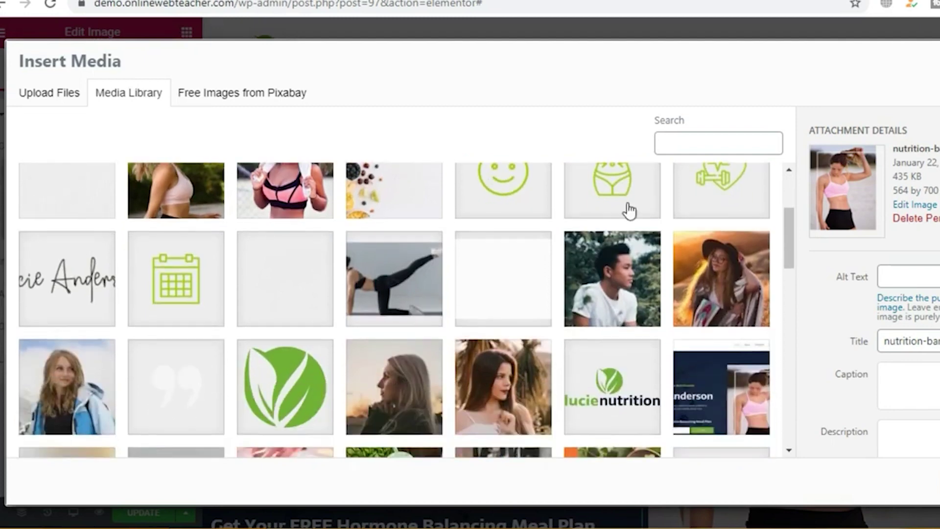
click(609, 290)
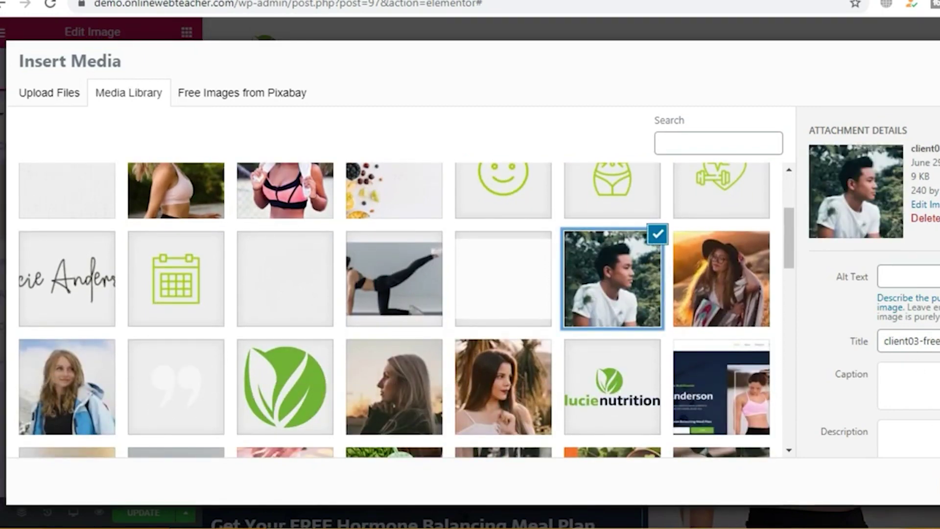
click(925, 483)
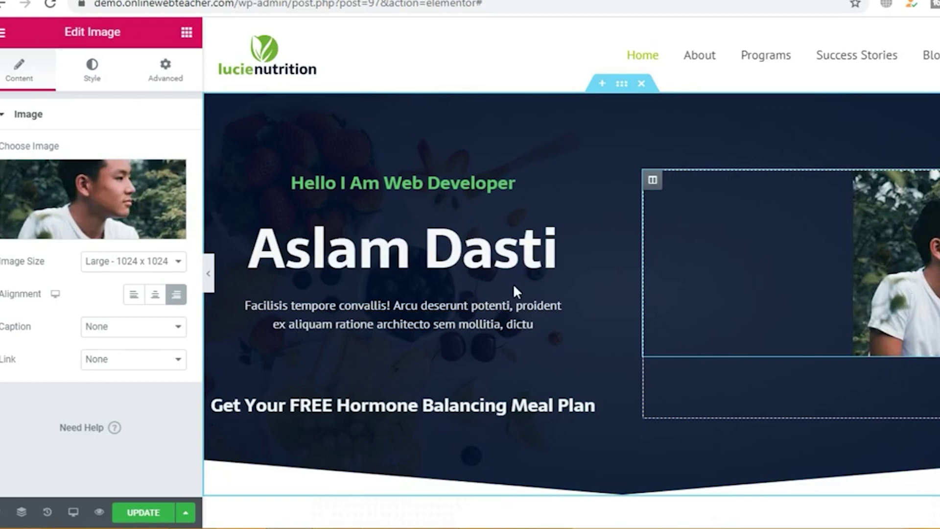
Step: After trying left alignment, centre the portrait and set its image size to 1536x1536
click(157, 297)
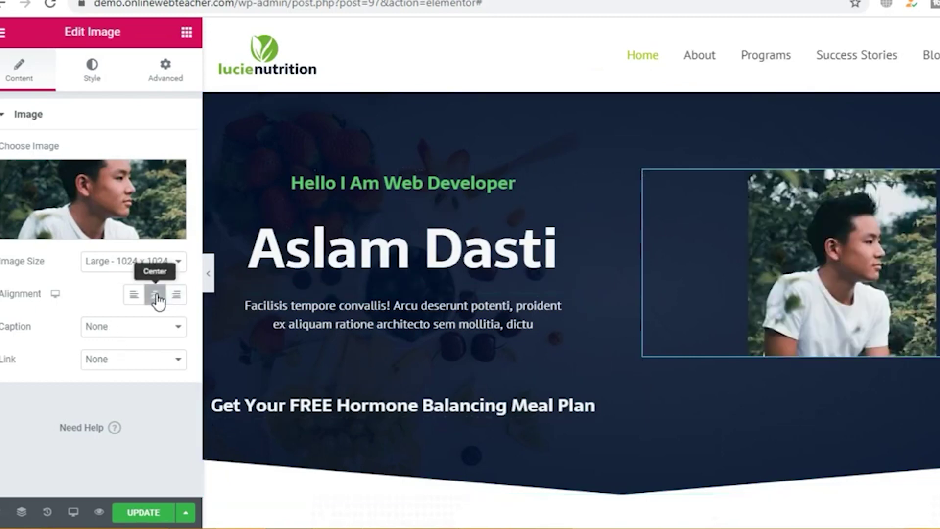
click(137, 298)
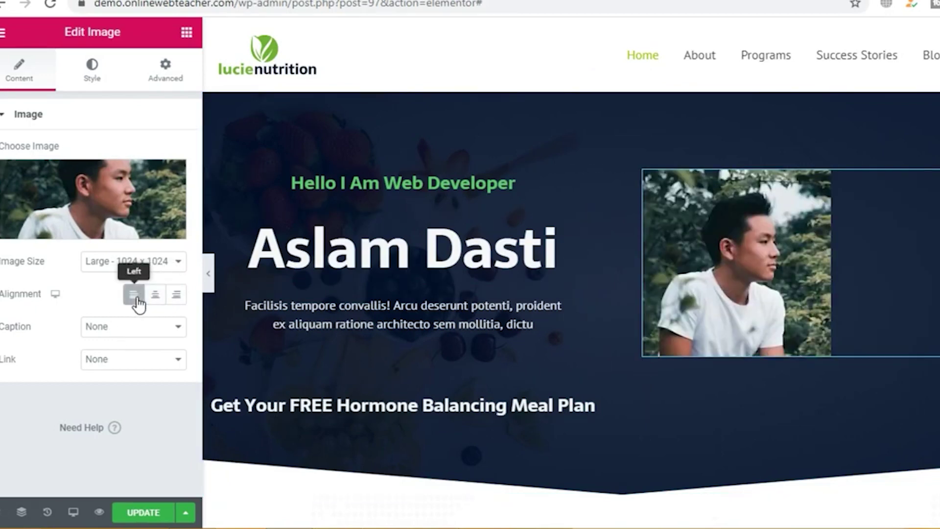
click(151, 300)
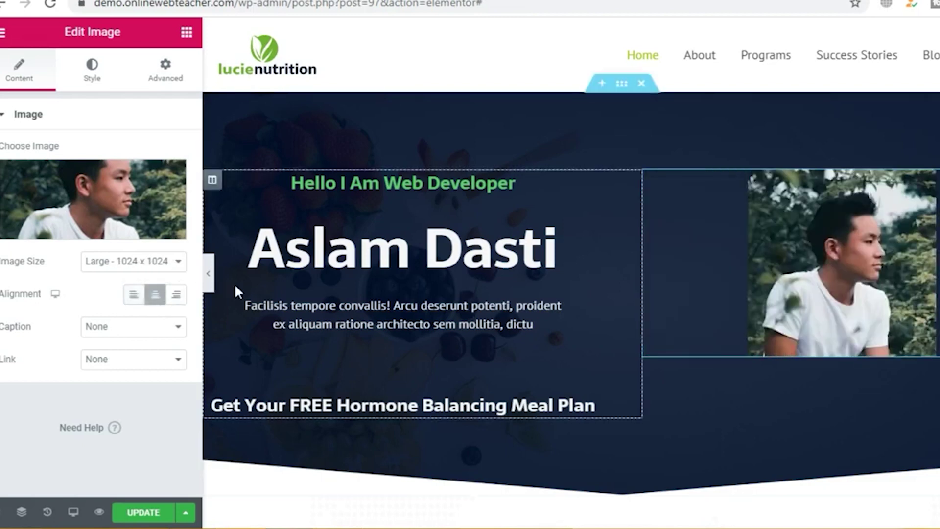
click(182, 265)
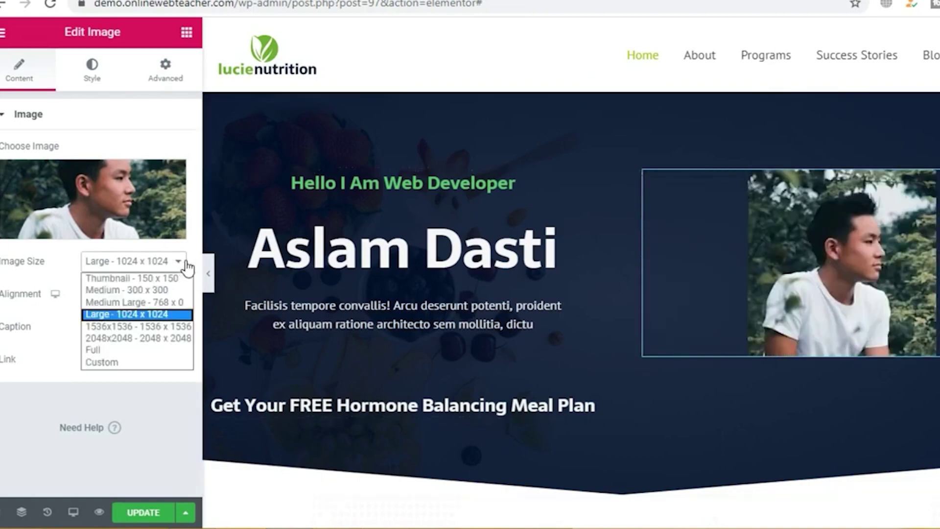
click(162, 326)
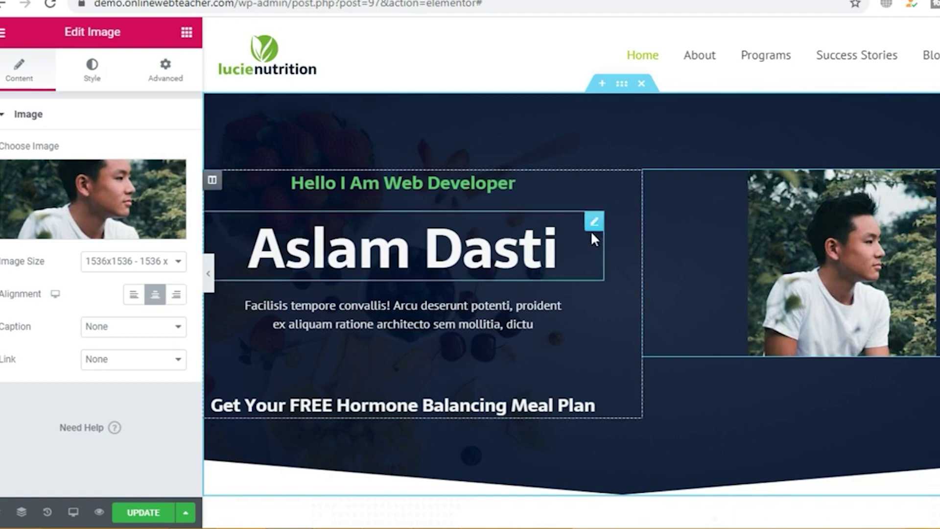
Step: Bring up the hero section's Style background settings
click(622, 87)
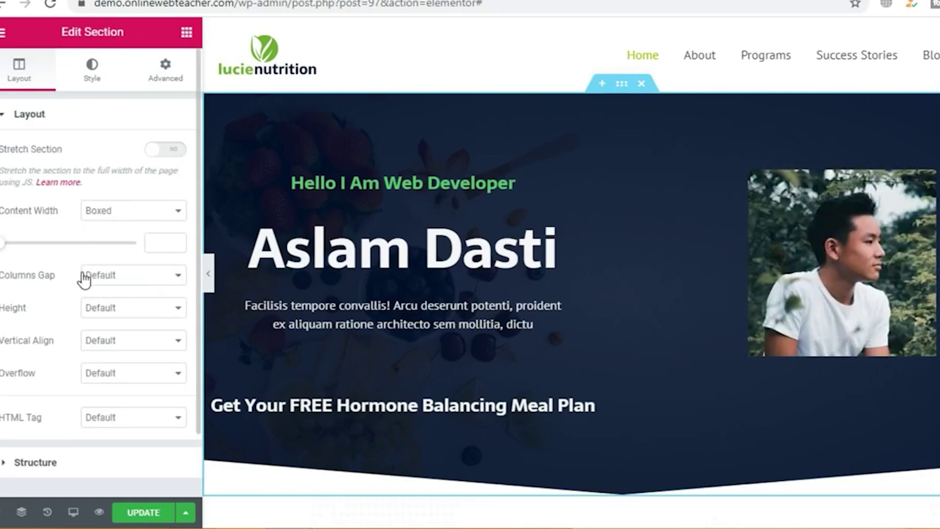
scroll(84, 276, down, 2)
scroll(84, 269, up, 2)
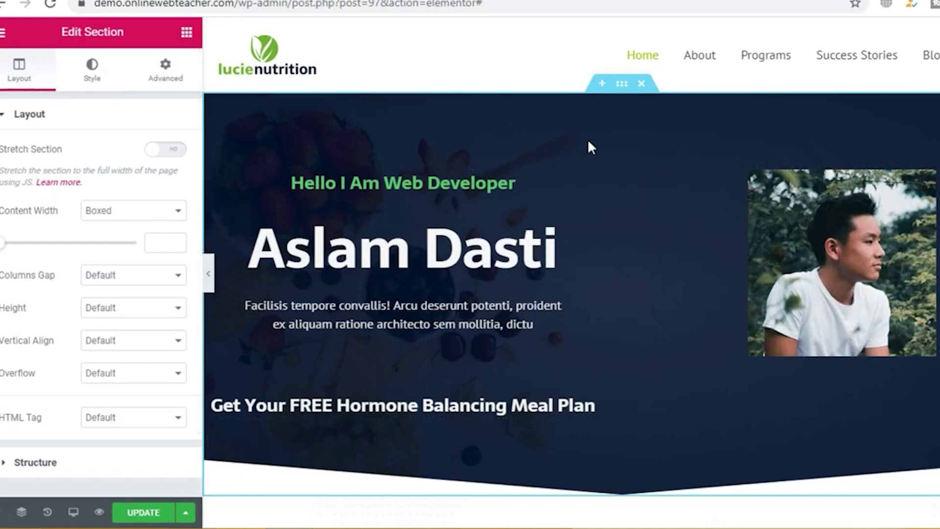
scroll(589, 143, down, 8)
scroll(589, 146, up, 5)
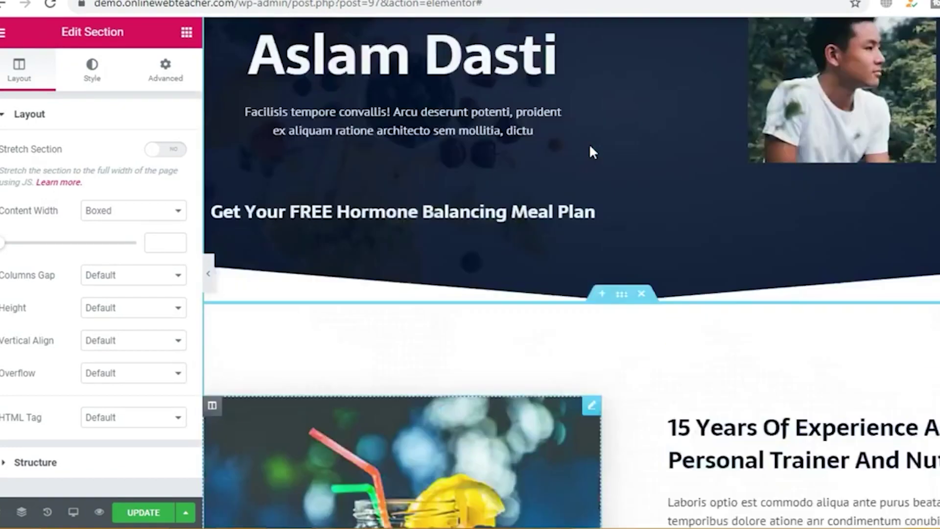
scroll(589, 143, up, 4)
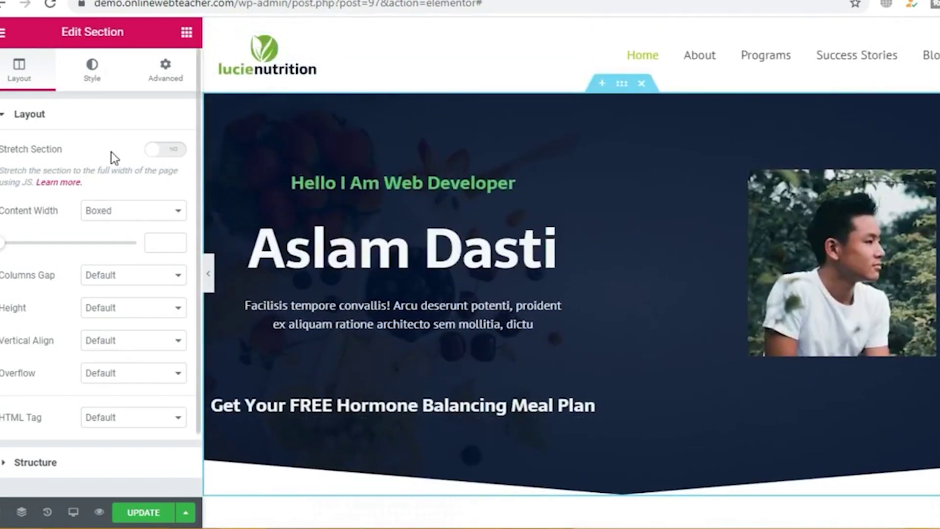
click(91, 78)
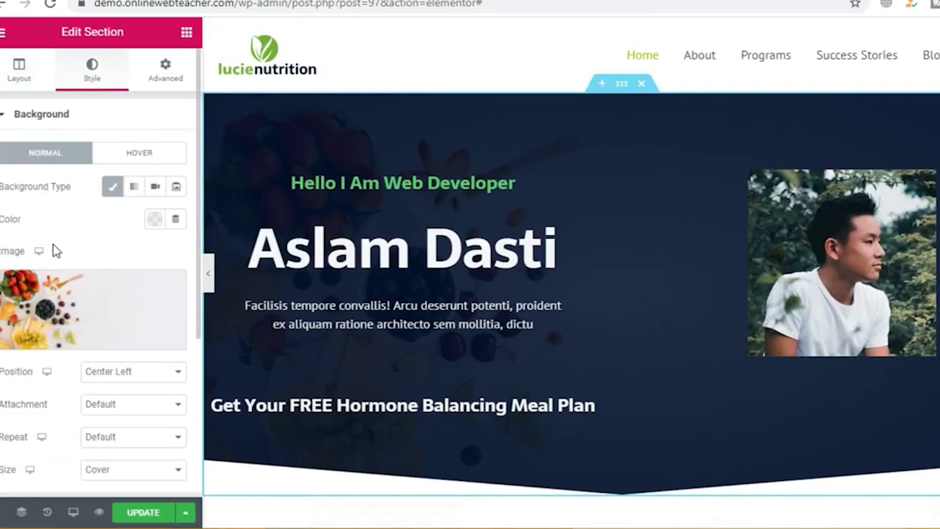
scroll(122, 245, down, 2)
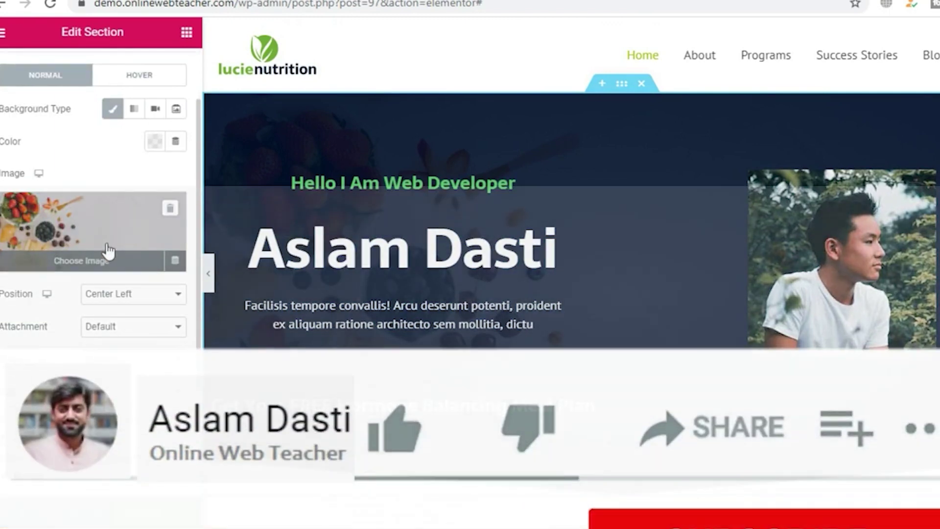
scroll(110, 251, down, 4)
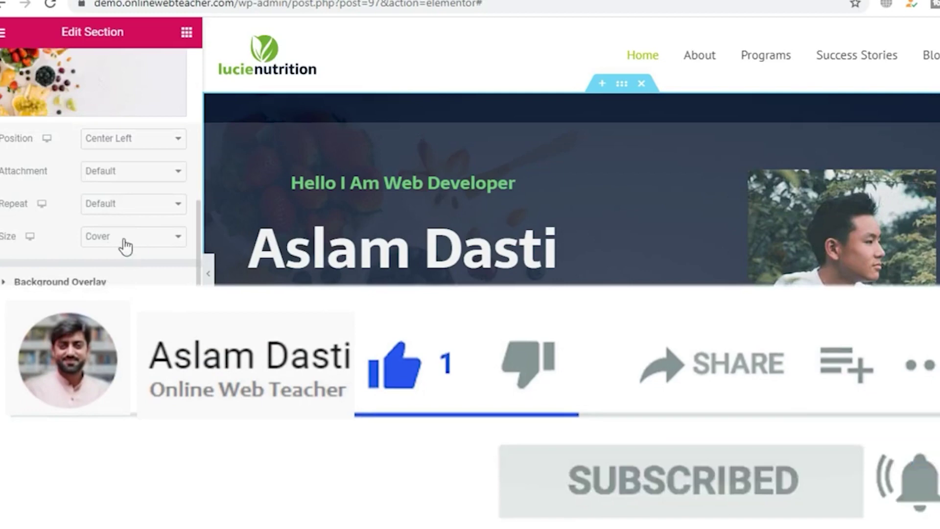
Step: Lower the Background Overlay opacity from 0.97 to 0.84, then return to Layout
click(61, 282)
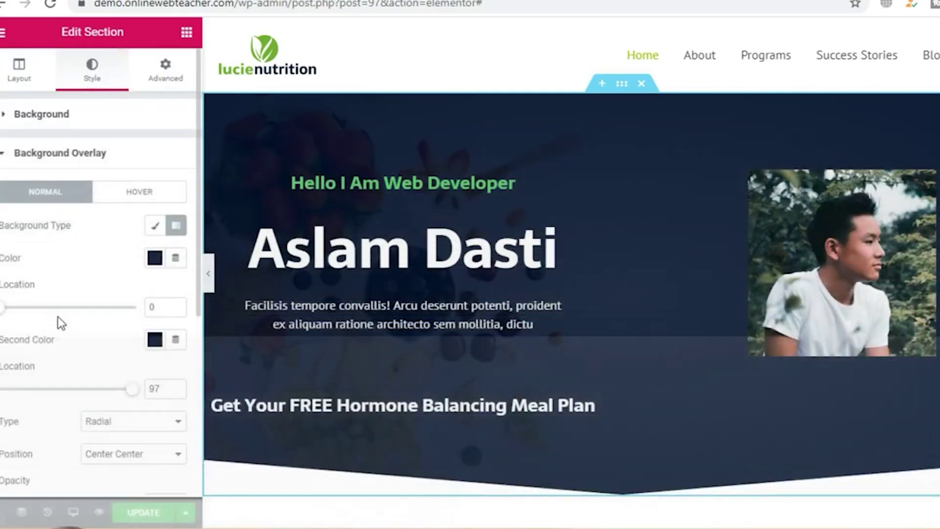
scroll(58, 317, down, 3)
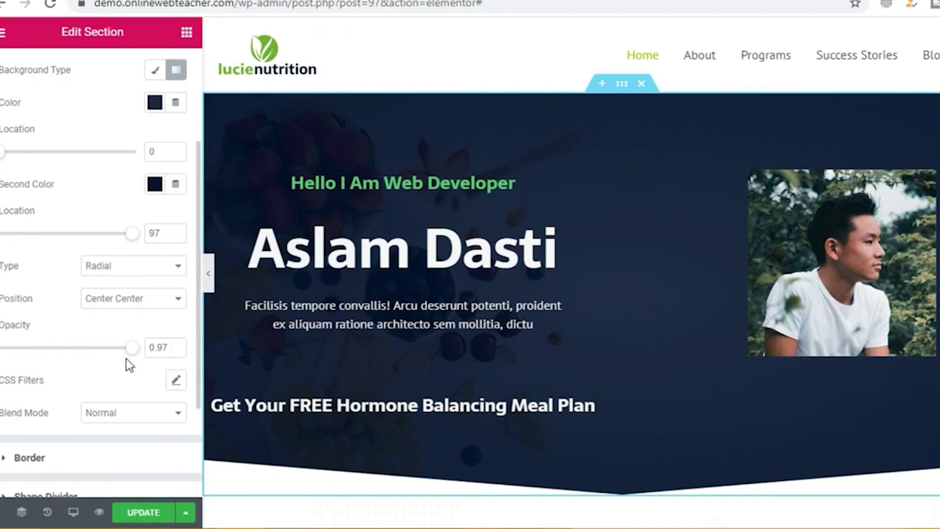
drag(133, 348, 116, 357)
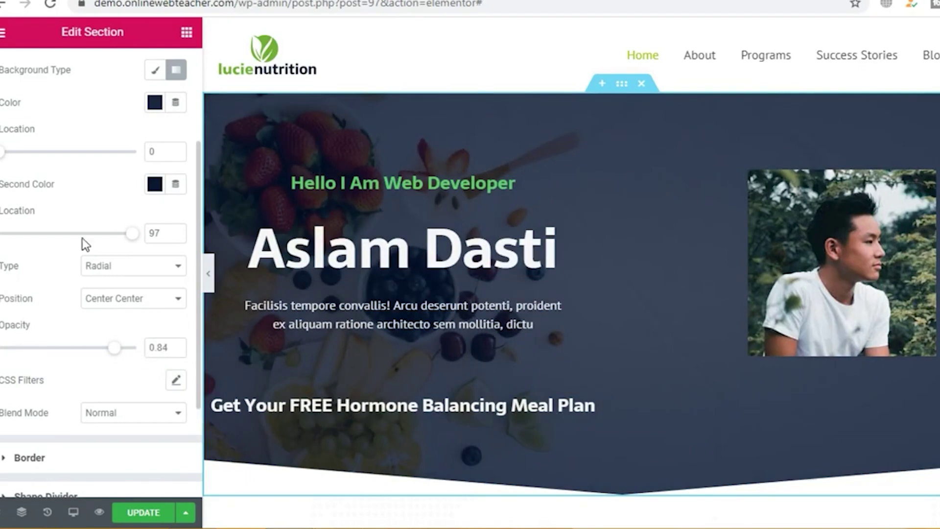
scroll(86, 202, up, 3)
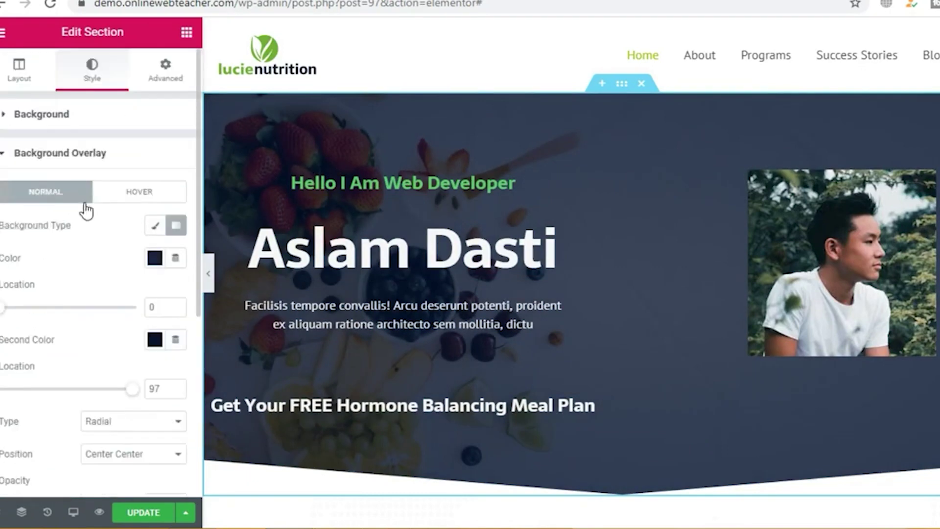
click(135, 201)
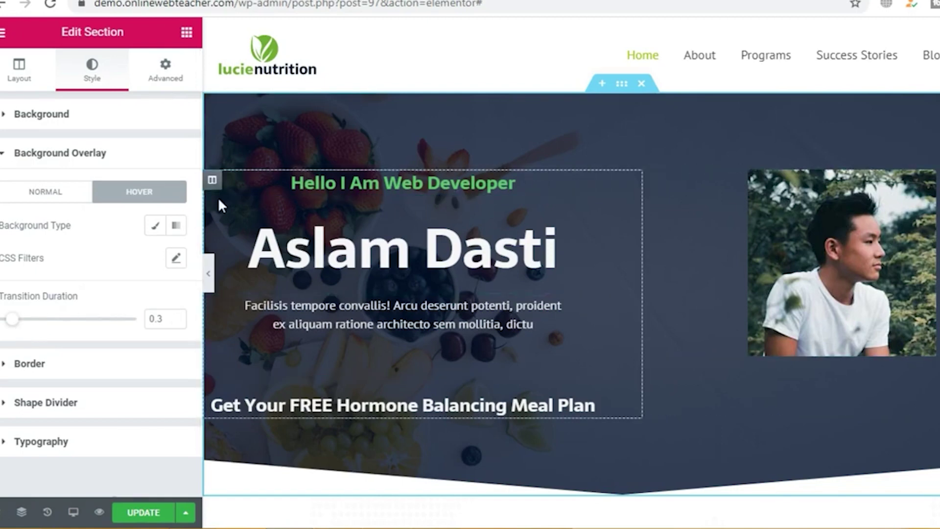
click(2, 156)
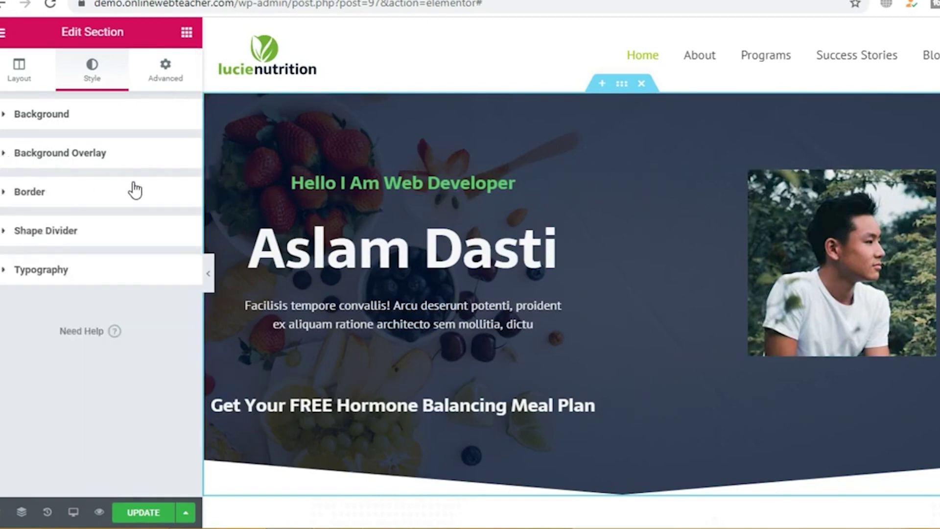
click(21, 73)
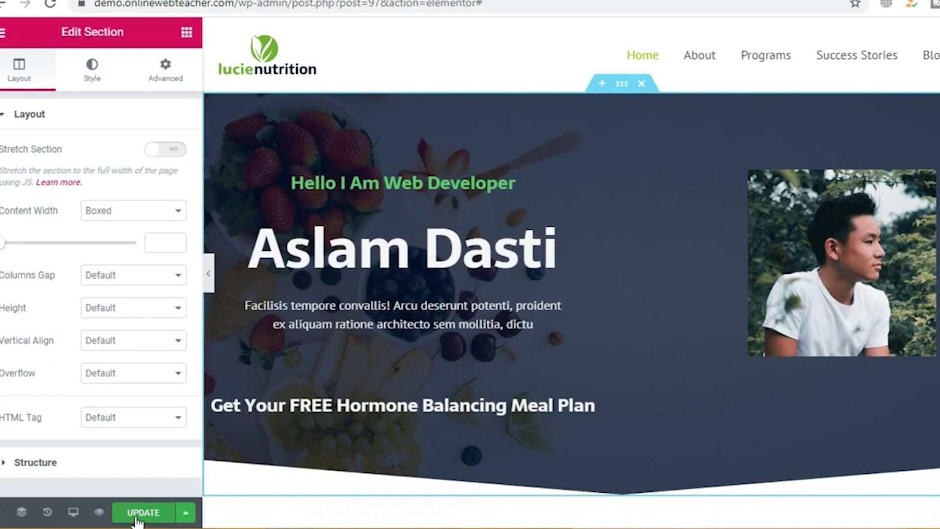
Step: Check the extra save options and update the Home page
click(186, 516)
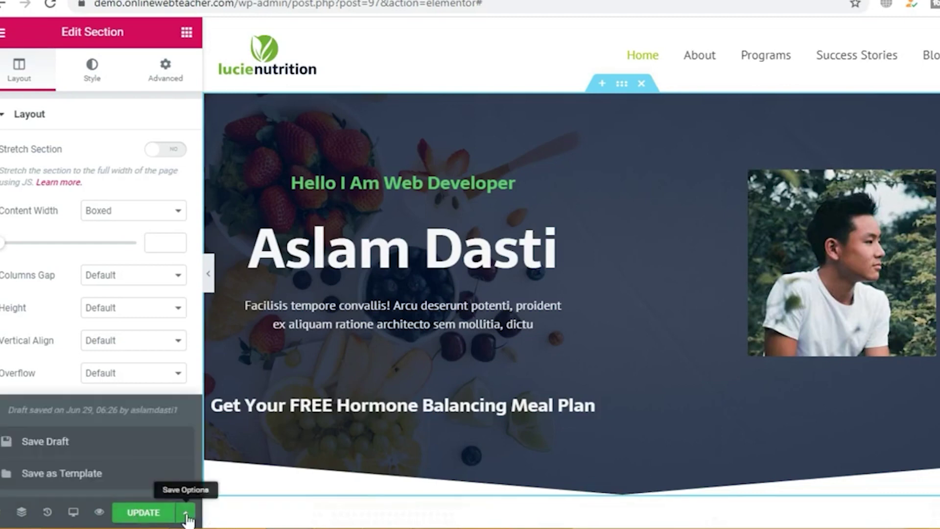
click(142, 512)
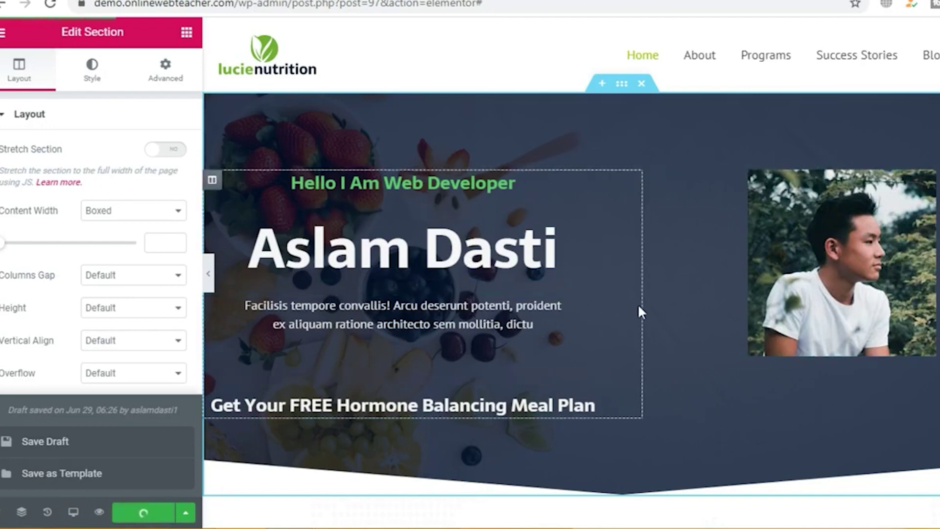
scroll(651, 299, down, 10)
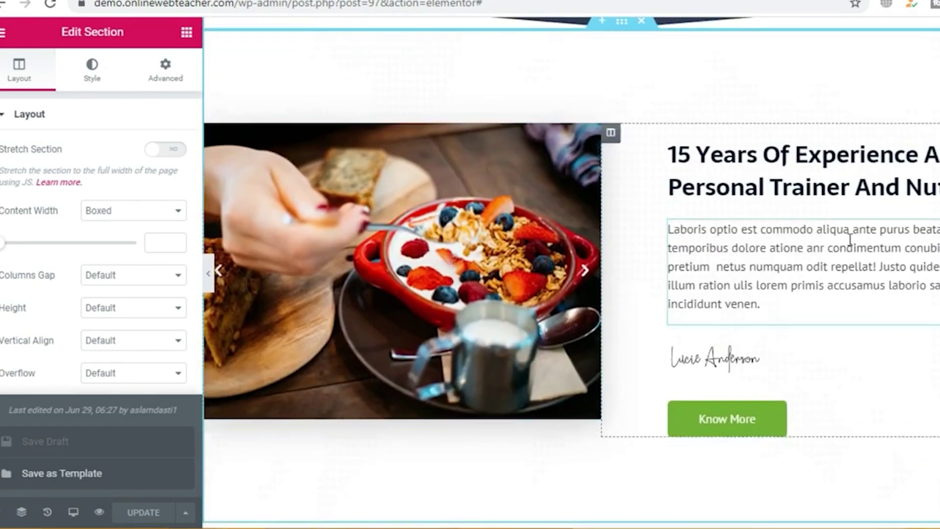
Step: Inspect the experience heading, paragraph and signature image, then open the Image Carousel settings
click(789, 165)
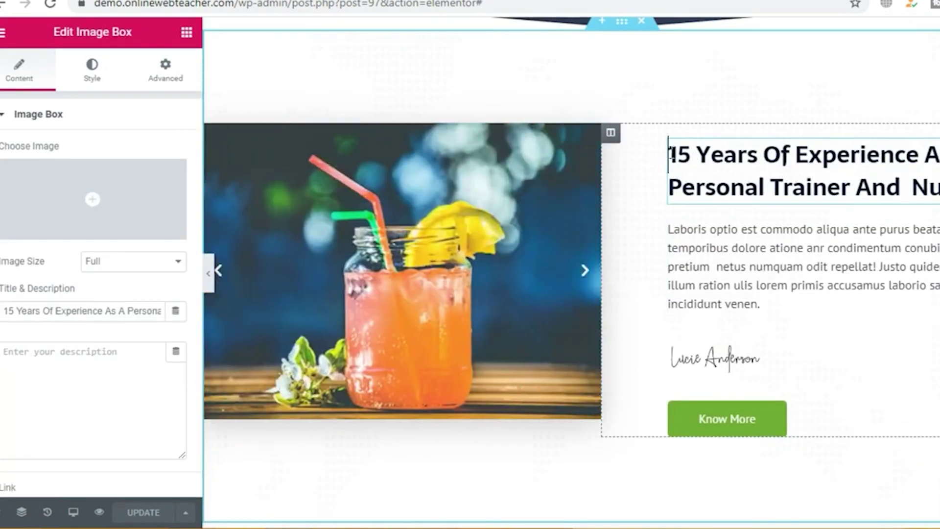
drag(669, 155, 937, 195)
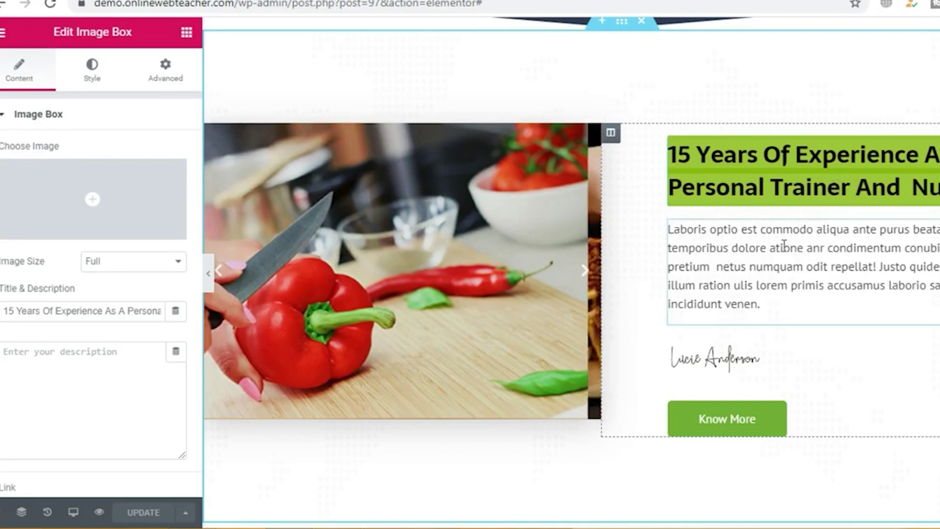
click(755, 259)
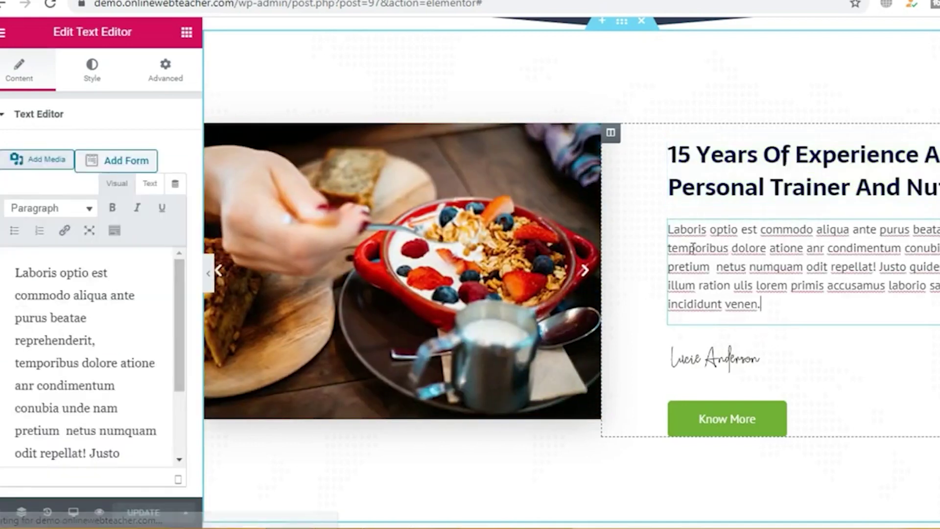
click(704, 360)
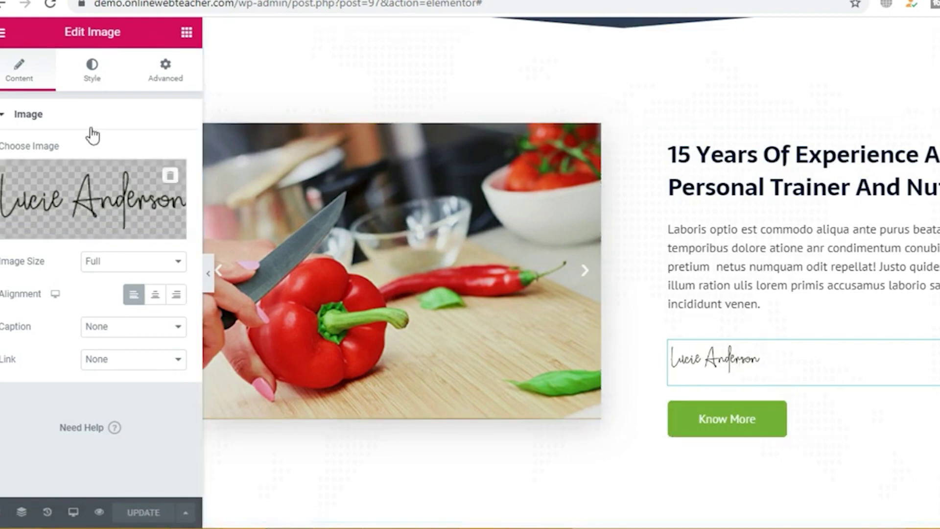
click(92, 76)
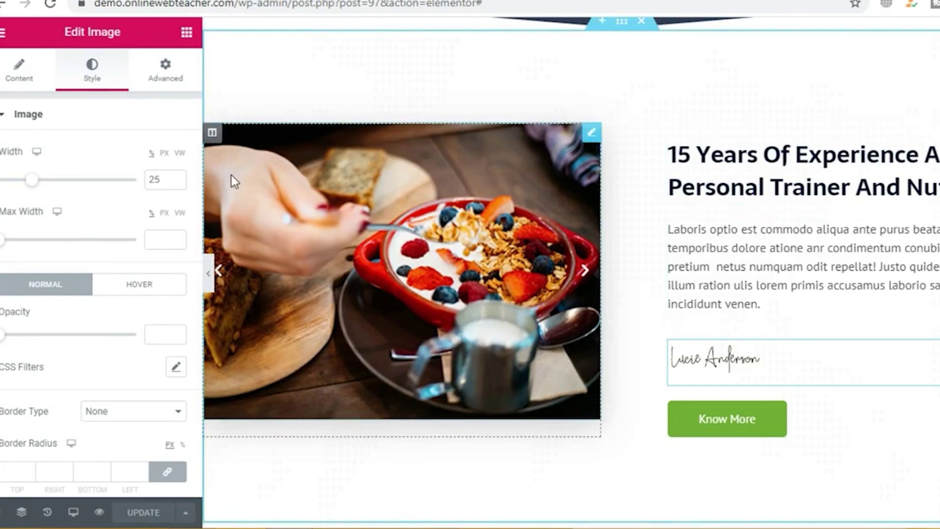
click(585, 276)
click(585, 276)
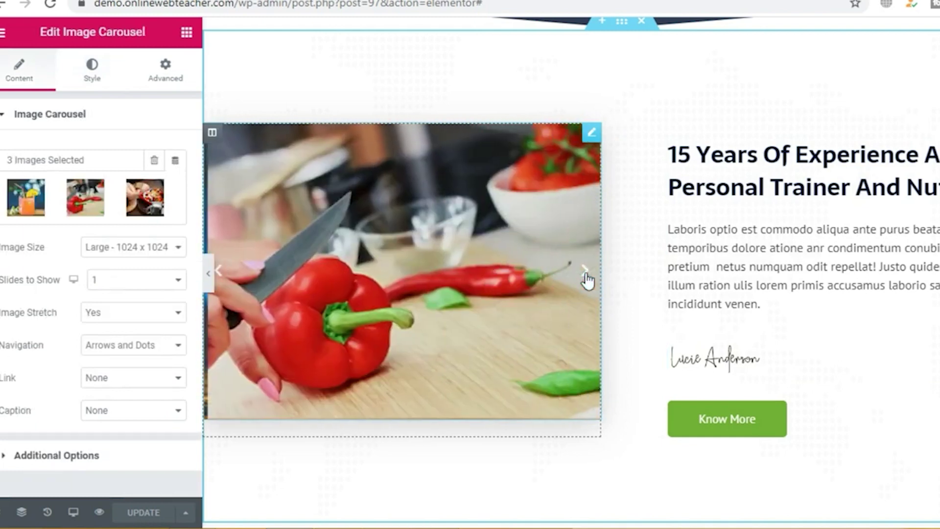
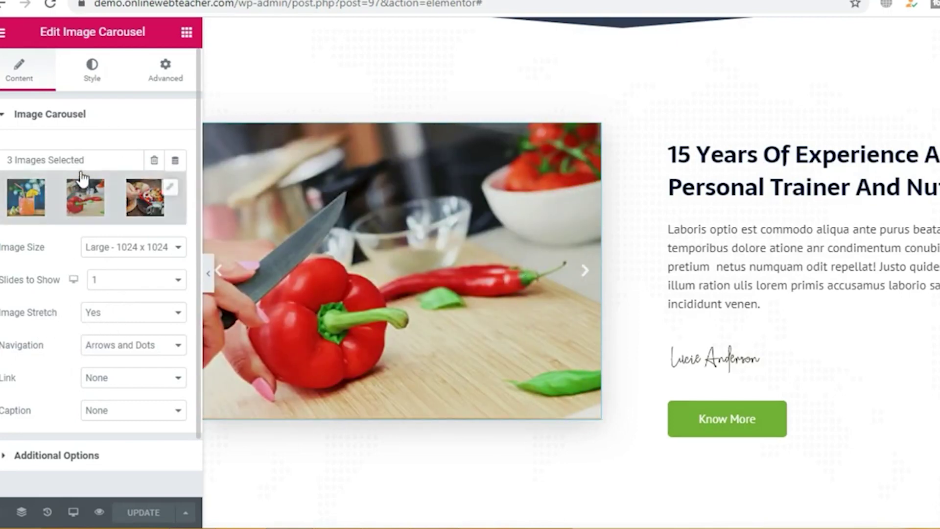
Step: Look over the carousel's style and content options and its image gallery, leaving them unchanged
click(94, 74)
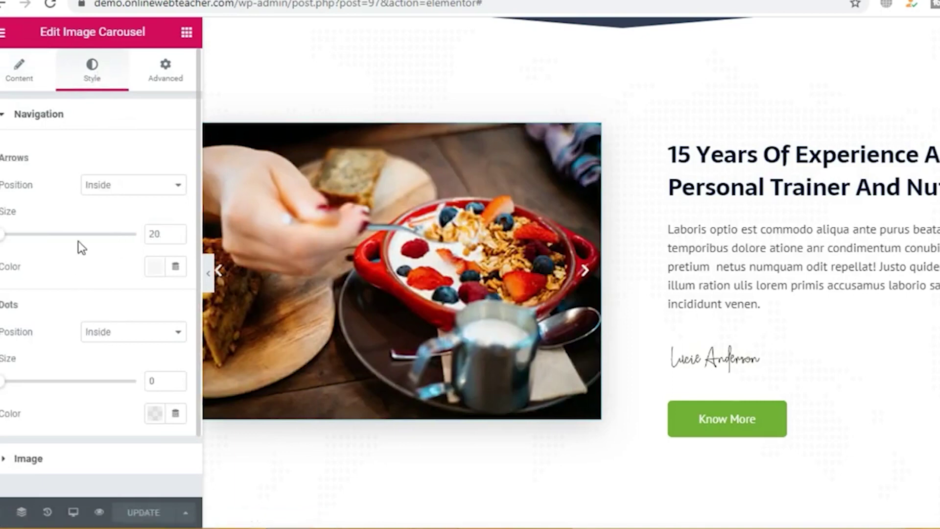
scroll(75, 225, down, 2)
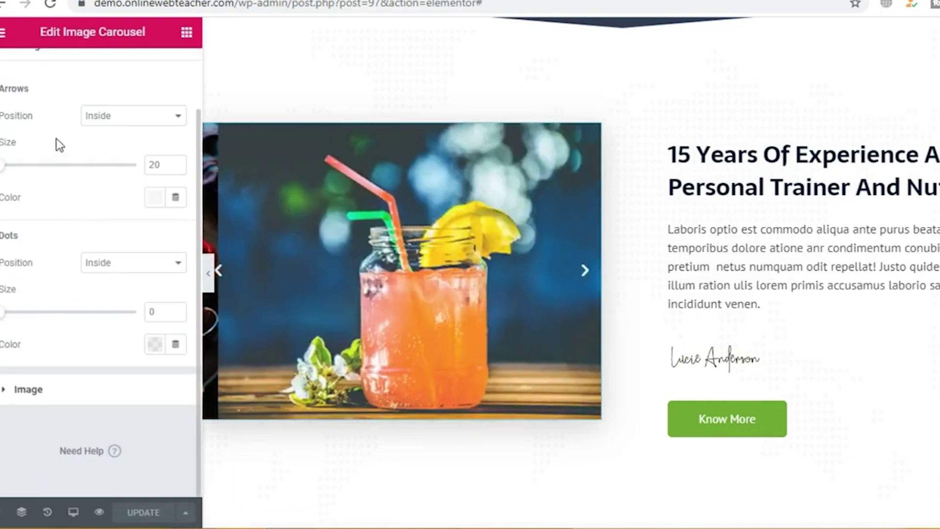
scroll(53, 137, up, 2)
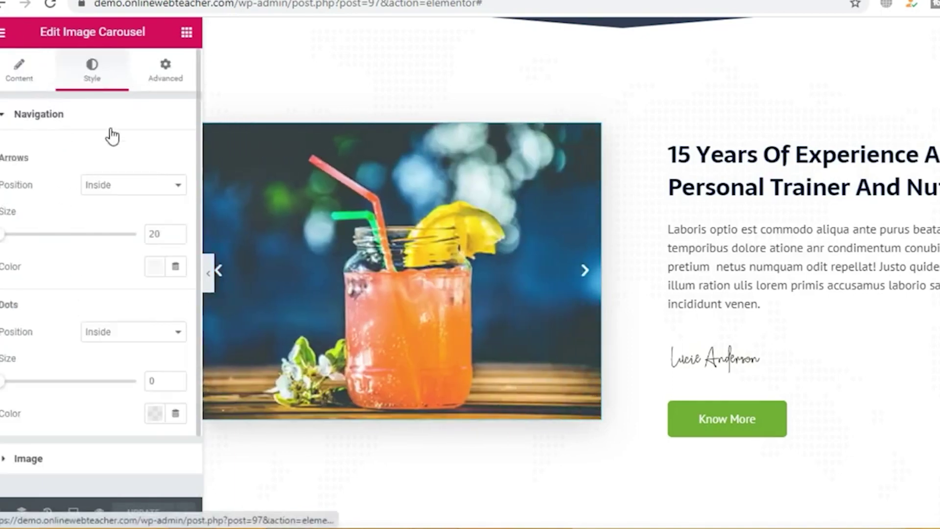
click(20, 71)
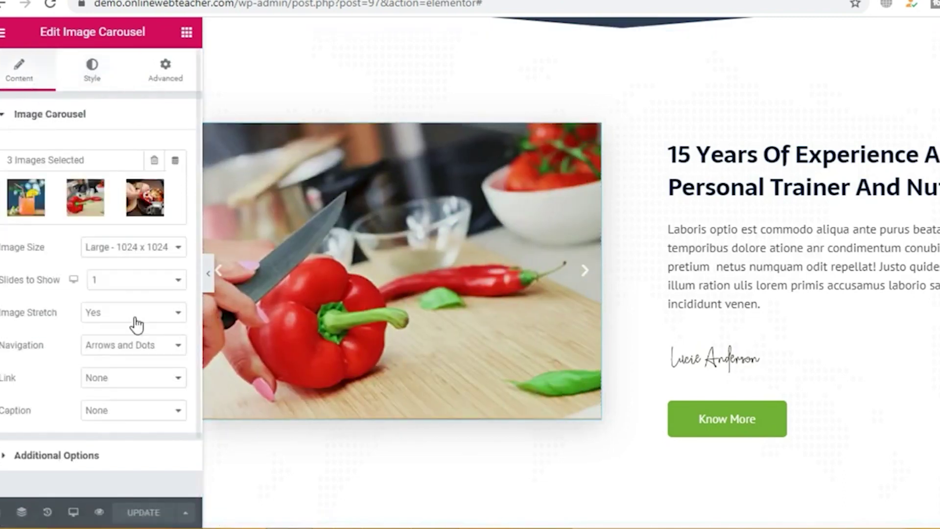
scroll(114, 294, down, 2)
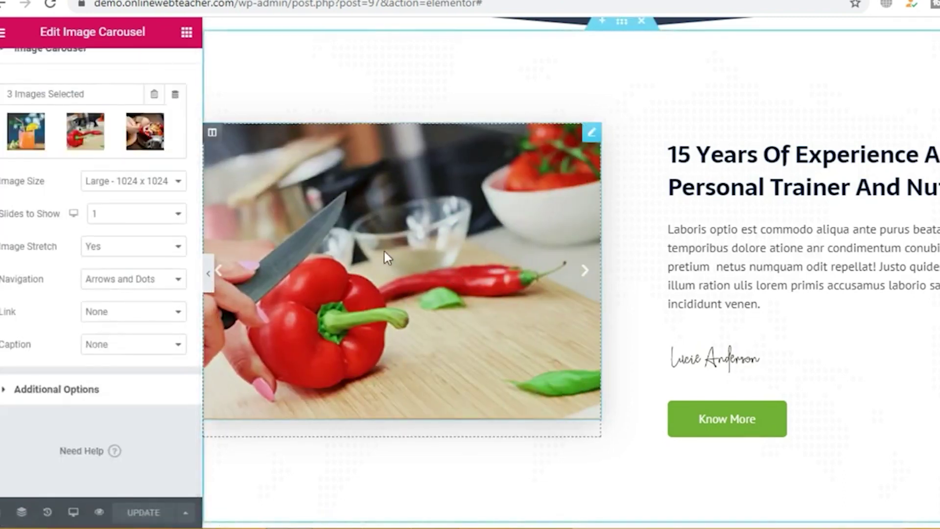
click(27, 135)
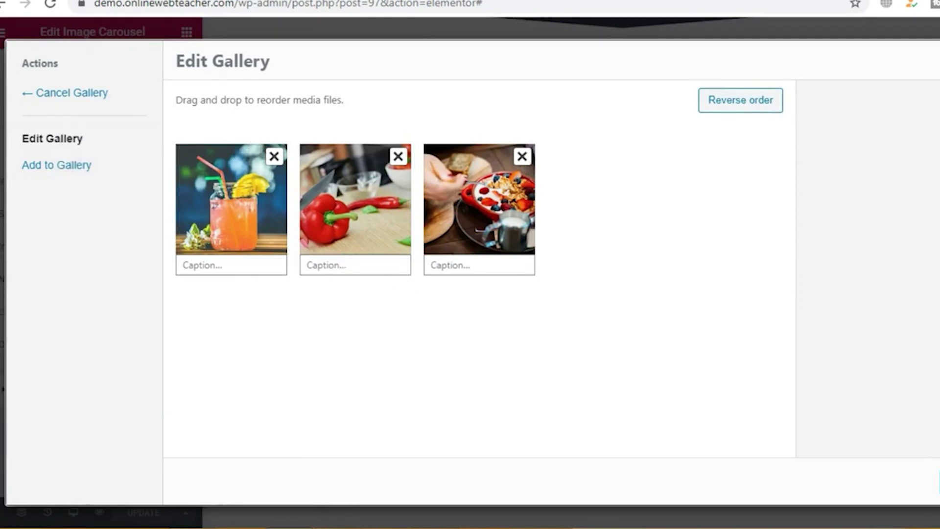
key(Escape)
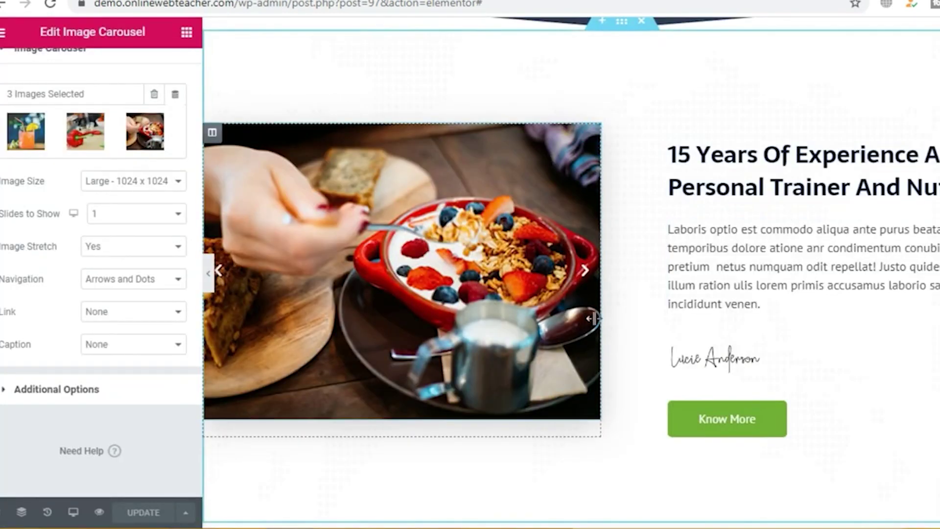
scroll(553, 359, down, 5)
scroll(553, 360, down, 2)
scroll(541, 355, up, 5)
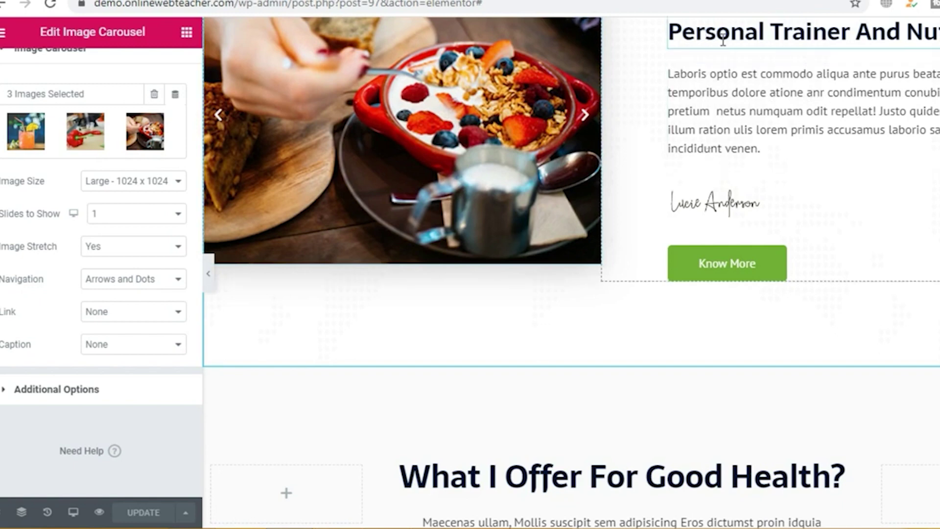
Step: Show the What I Offer photo column's background: image at Center Center, No-repeat, Cover size
scroll(846, 267, down, 5)
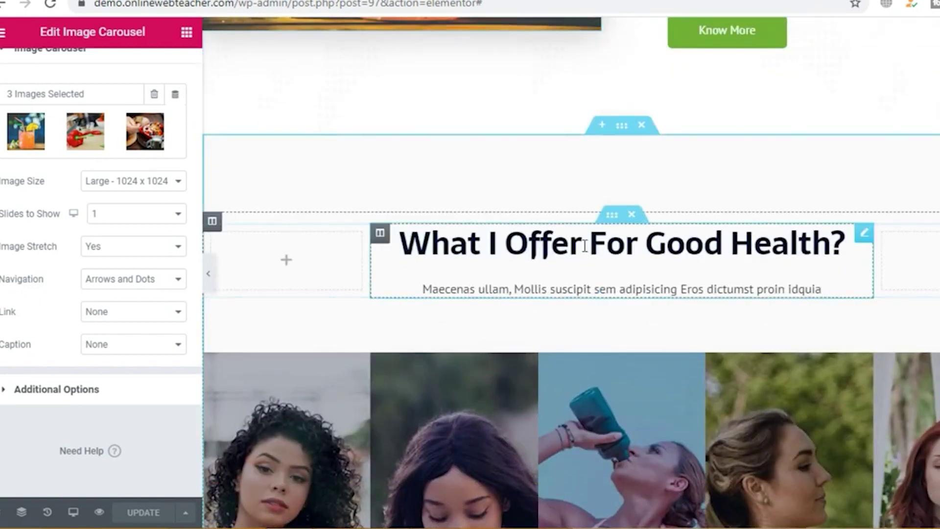
scroll(705, 264, down, 3)
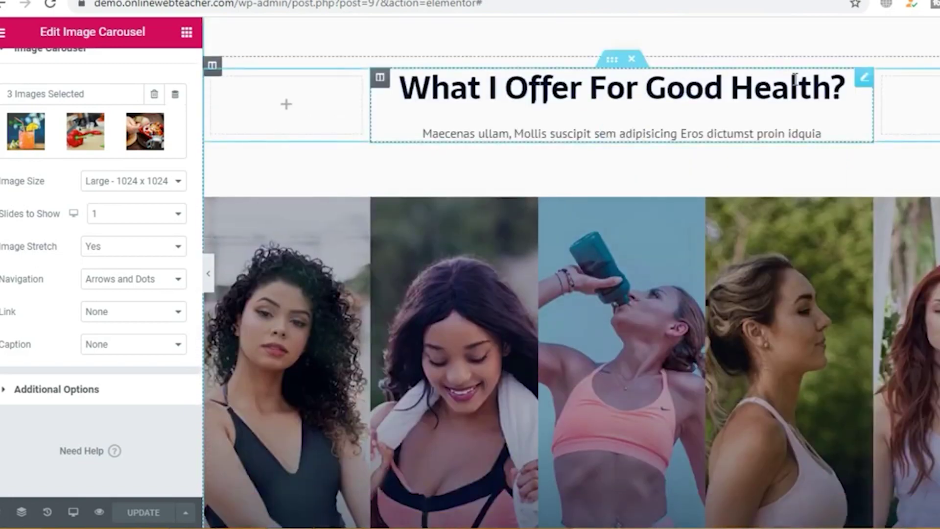
click(592, 102)
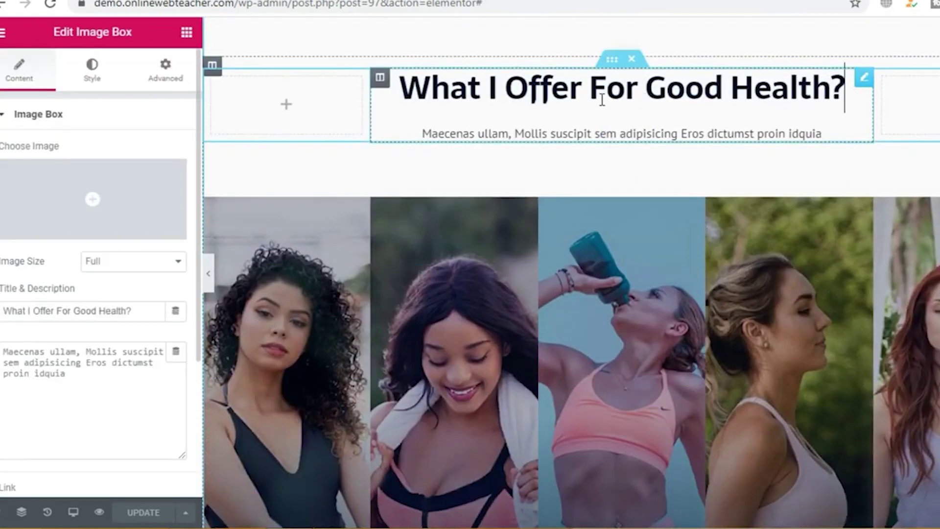
scroll(602, 99, down, 3)
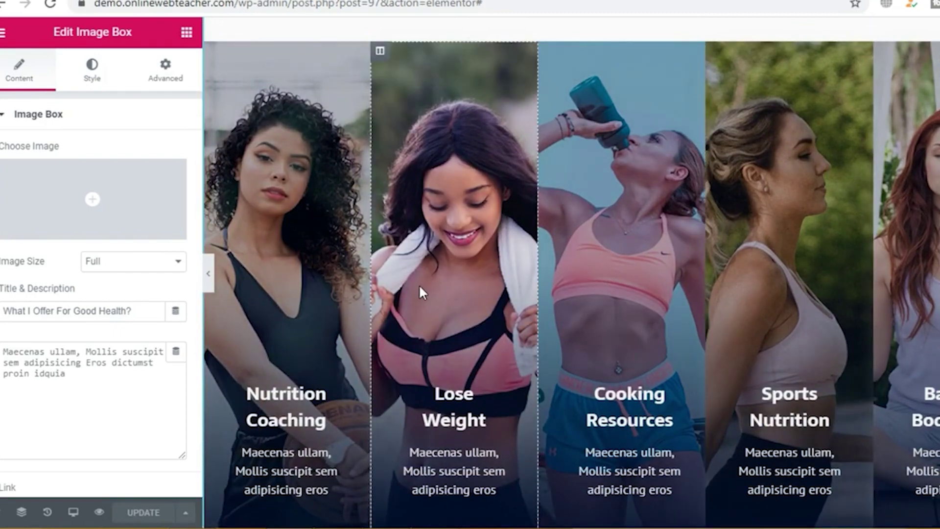
scroll(419, 284, up, 3)
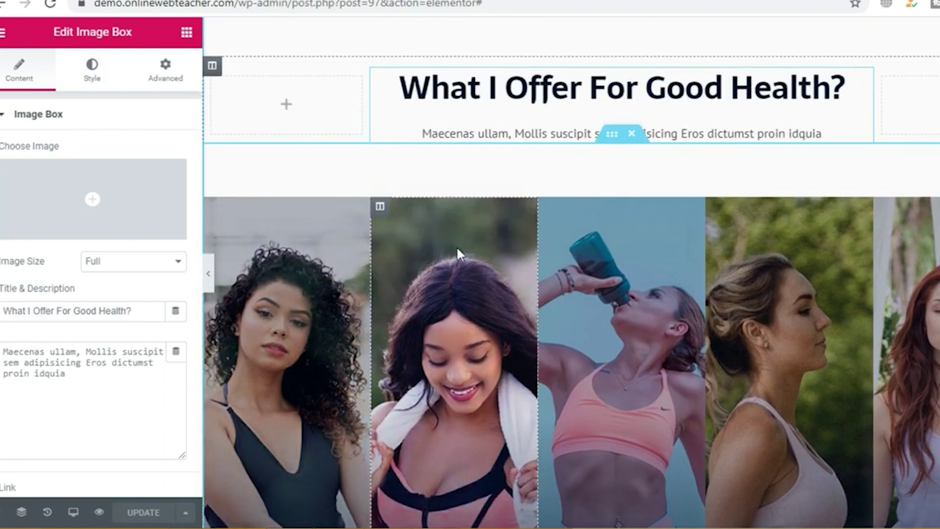
click(381, 208)
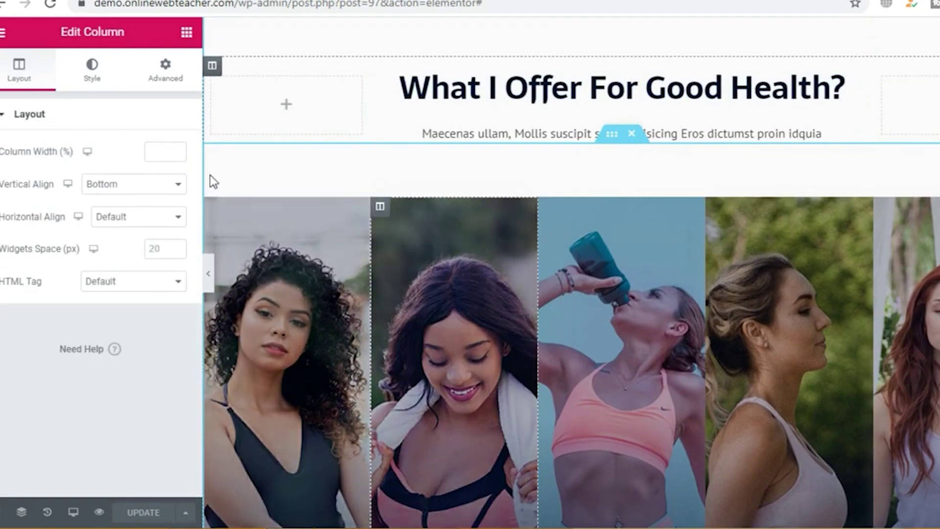
click(92, 71)
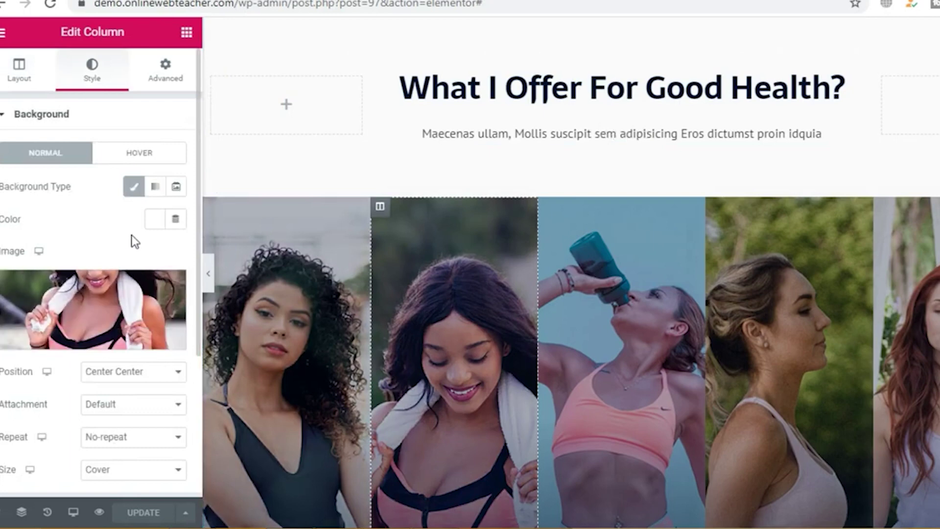
scroll(94, 360, down, 3)
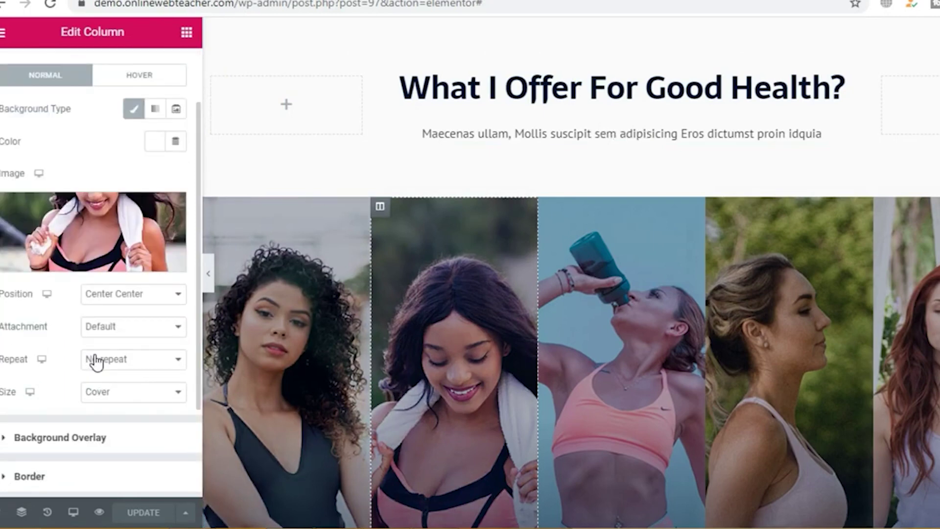
scroll(89, 336, up, 3)
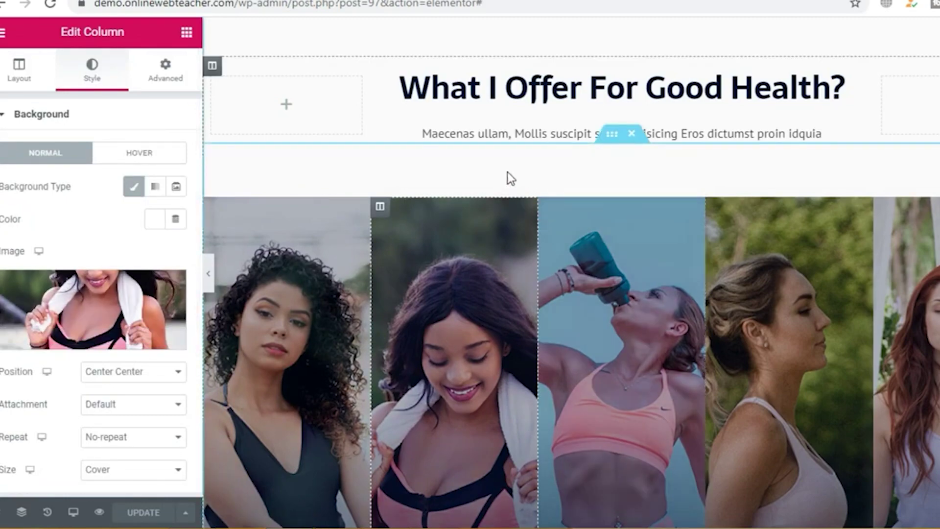
scroll(555, 172, down, 10)
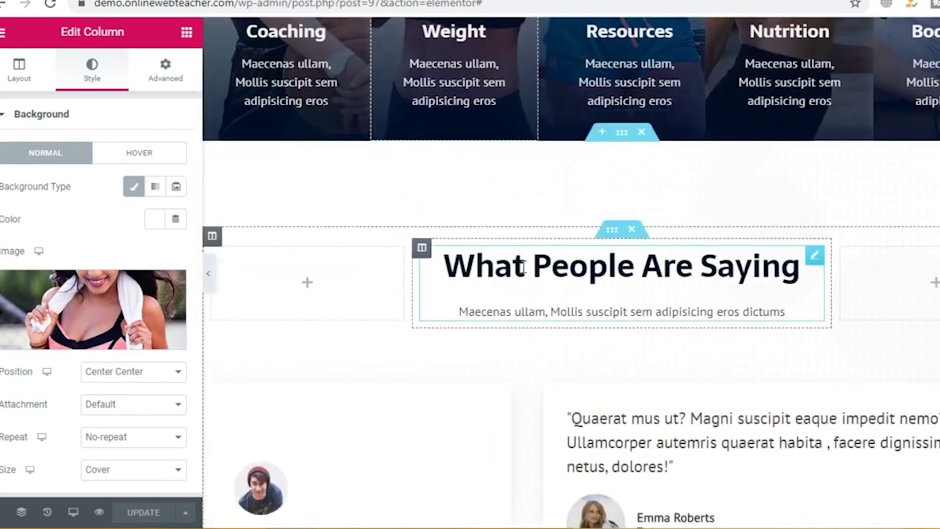
Step: Select the left testimonial to view its quote text, Full image size and Player title
click(486, 280)
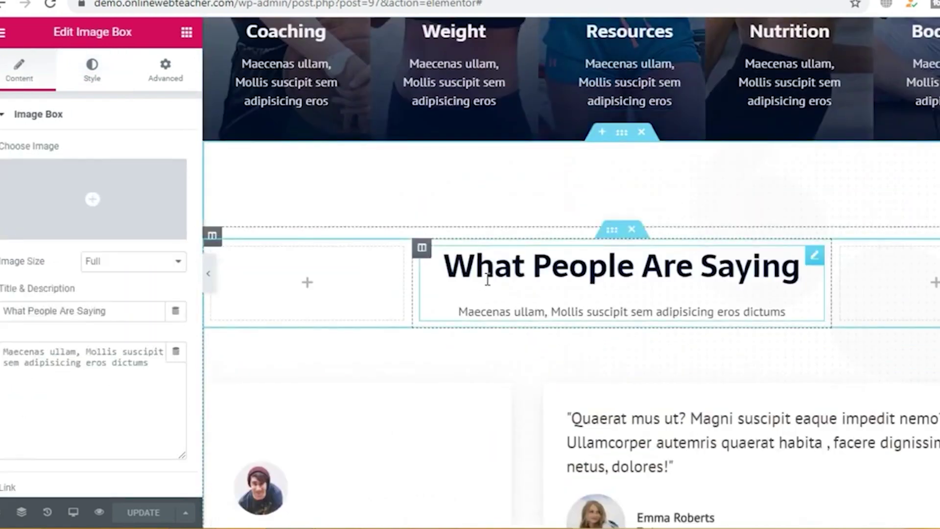
scroll(550, 251, down, 5)
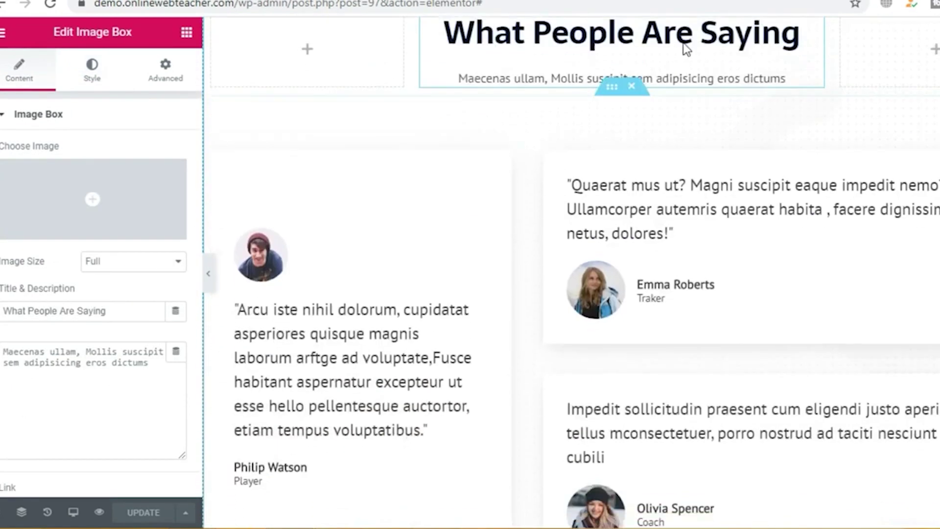
click(572, 181)
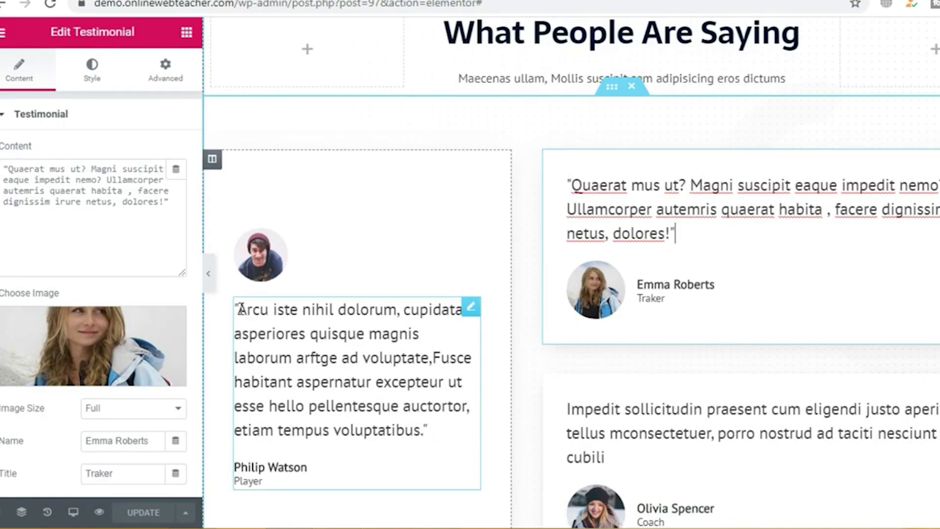
click(315, 441)
scroll(589, 340, down, 5)
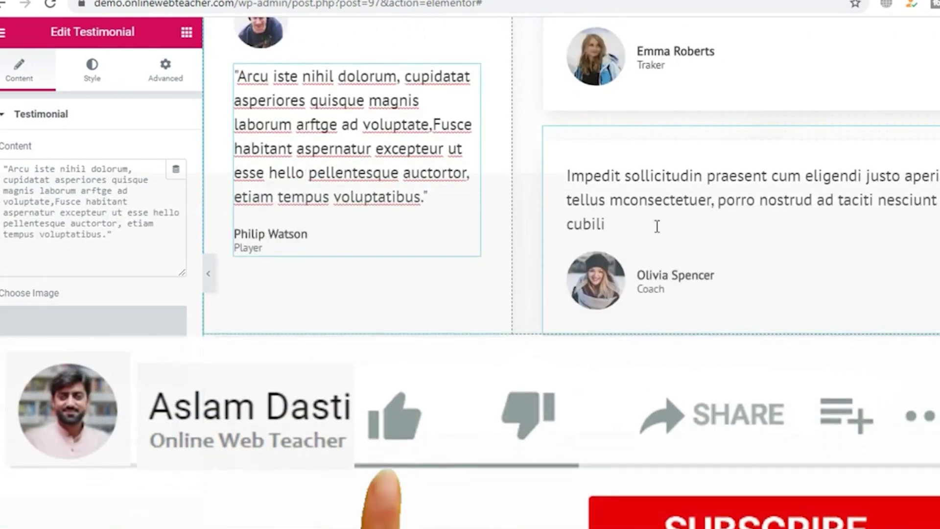
scroll(611, 278, down, 5)
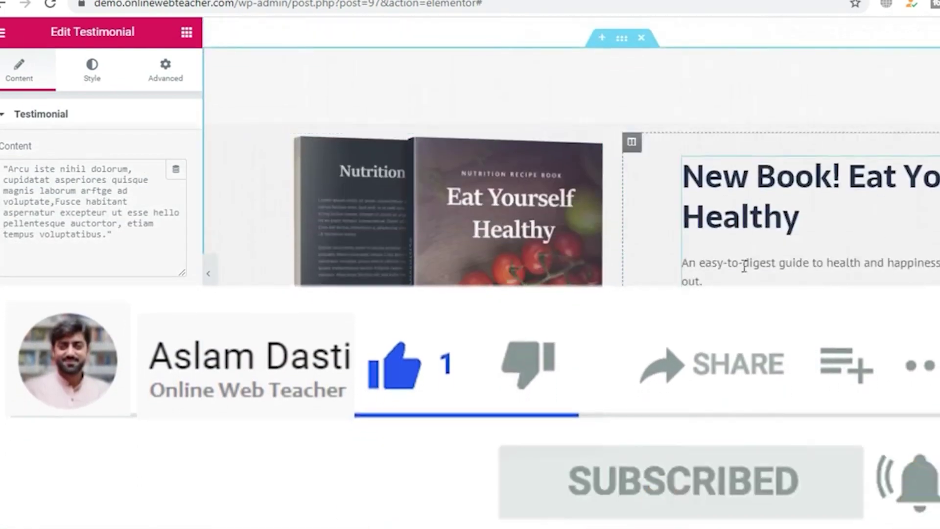
scroll(742, 272, down, 6)
scroll(713, 231, up, 2)
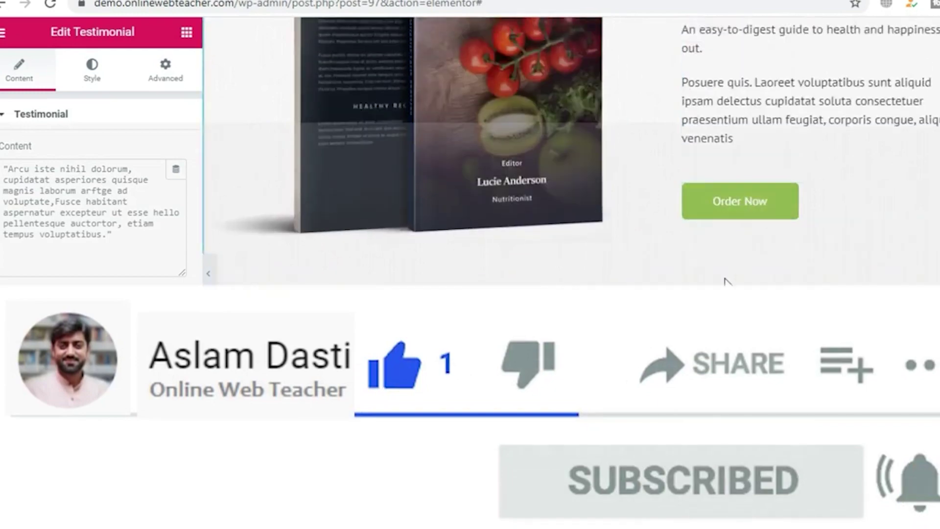
scroll(725, 281, down, 8)
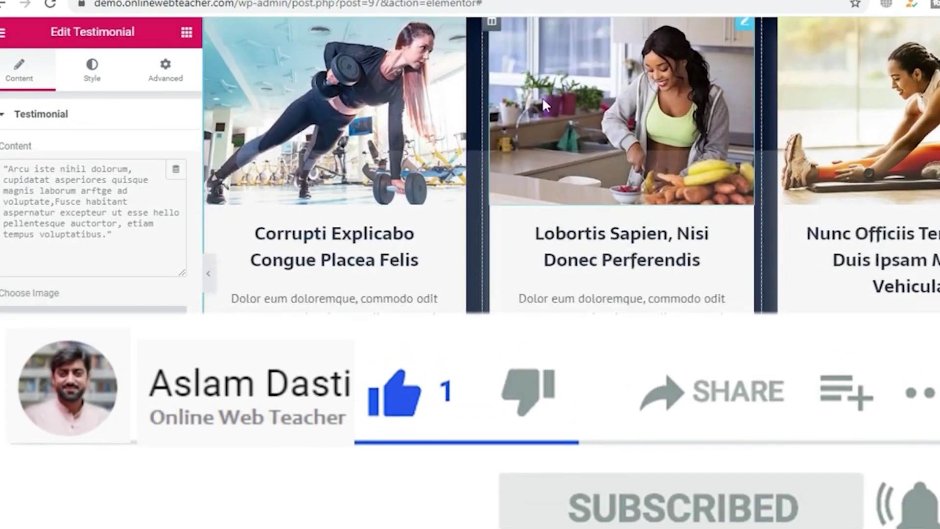
scroll(724, 301, down, 9)
scroll(699, 298, up, 5)
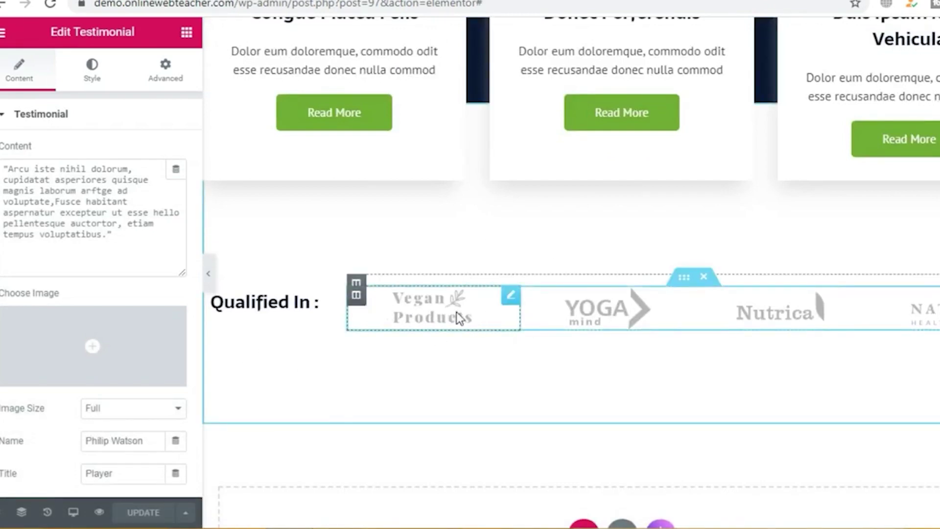
scroll(899, 323, down, 5)
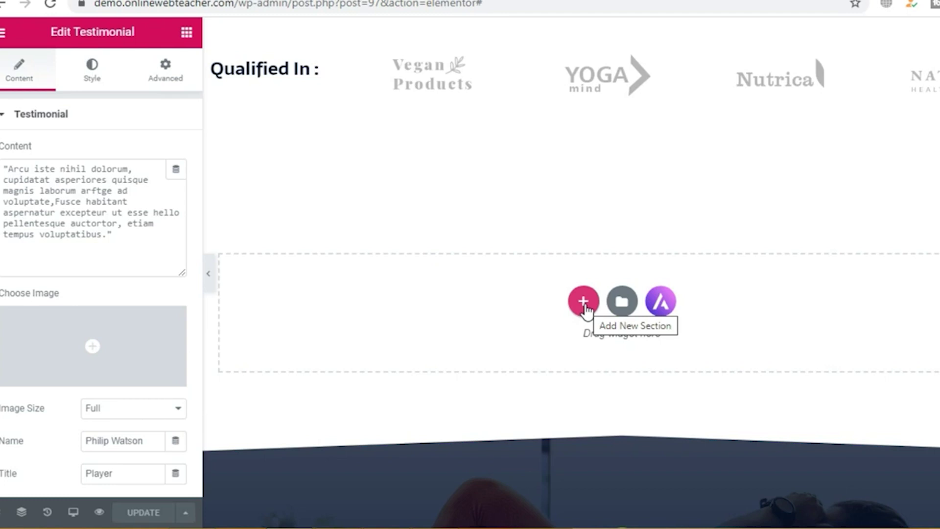
Step: Exit the Elementor editor to the WordPress dashboard from the editor's main menu
scroll(583, 310, up, 2)
scroll(588, 318, down, 6)
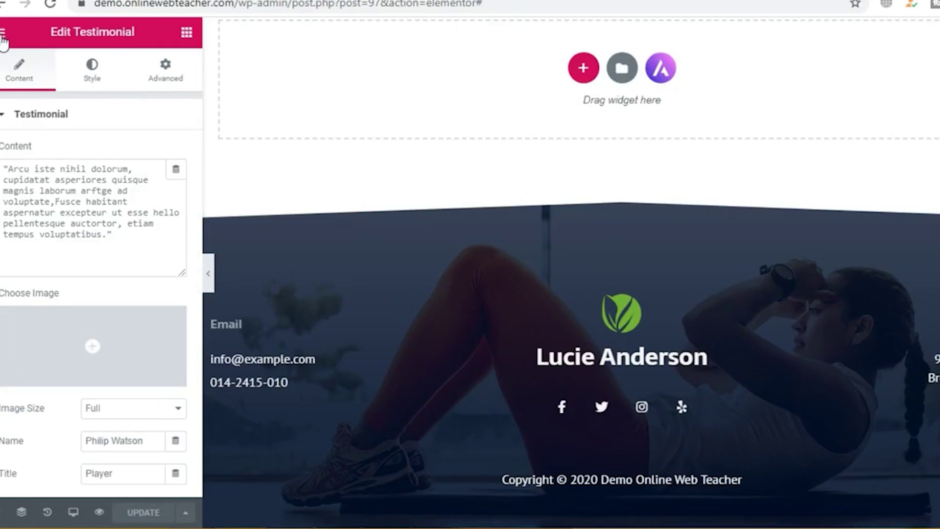
click(3, 34)
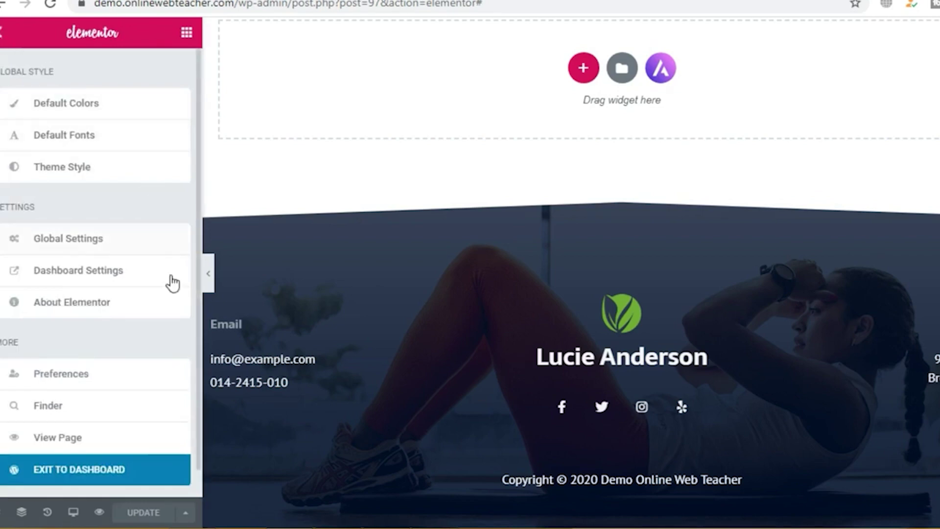
click(77, 473)
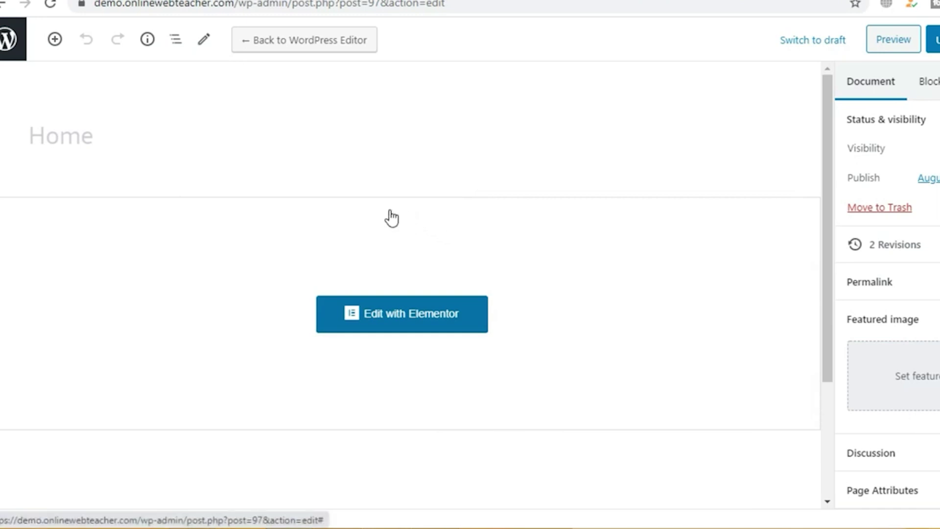
Step: Scroll through the full list of site pages in WordPress admin
click(5, 44)
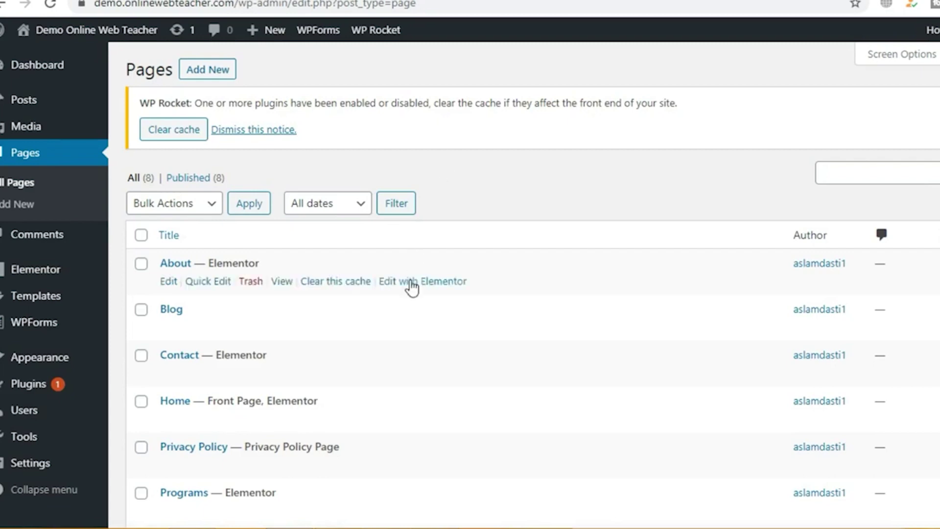
scroll(411, 287, down, 2)
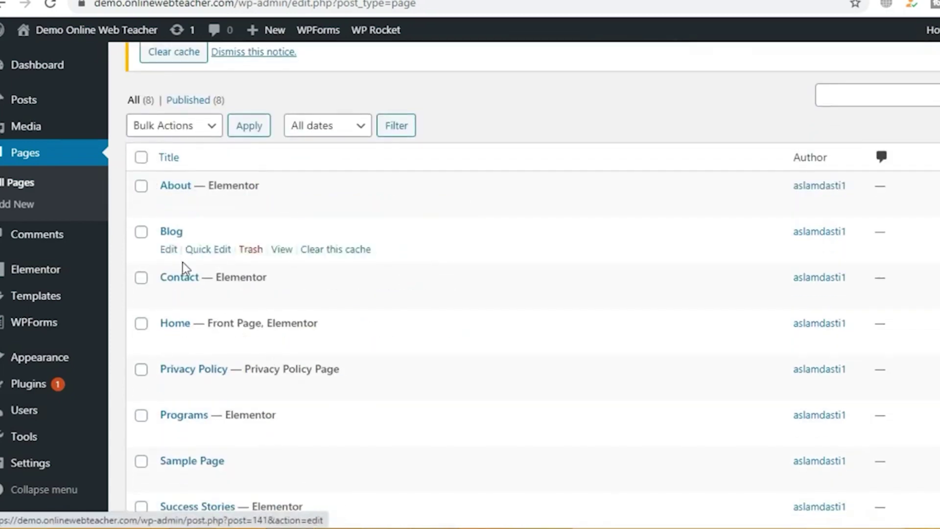
scroll(188, 332, down, 3)
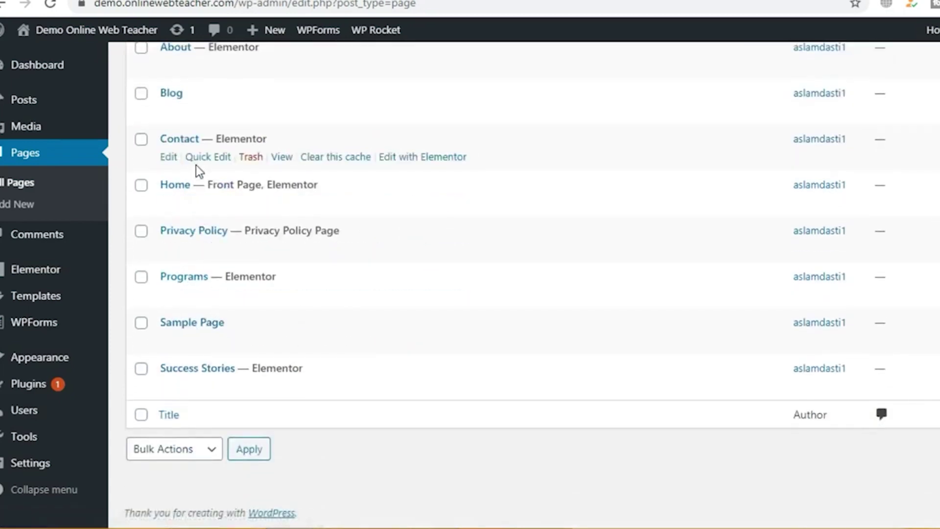
scroll(198, 163, up, 3)
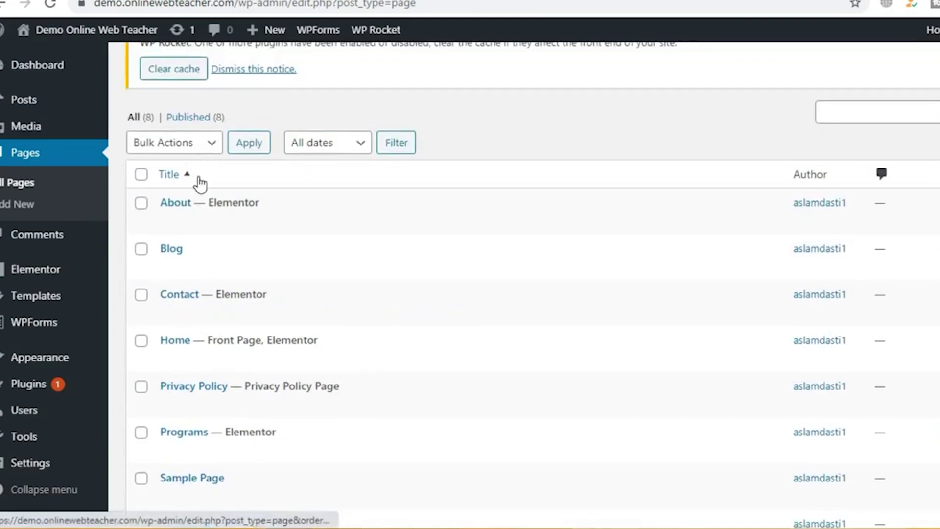
scroll(200, 185, up, 1)
scroll(204, 227, down, 2)
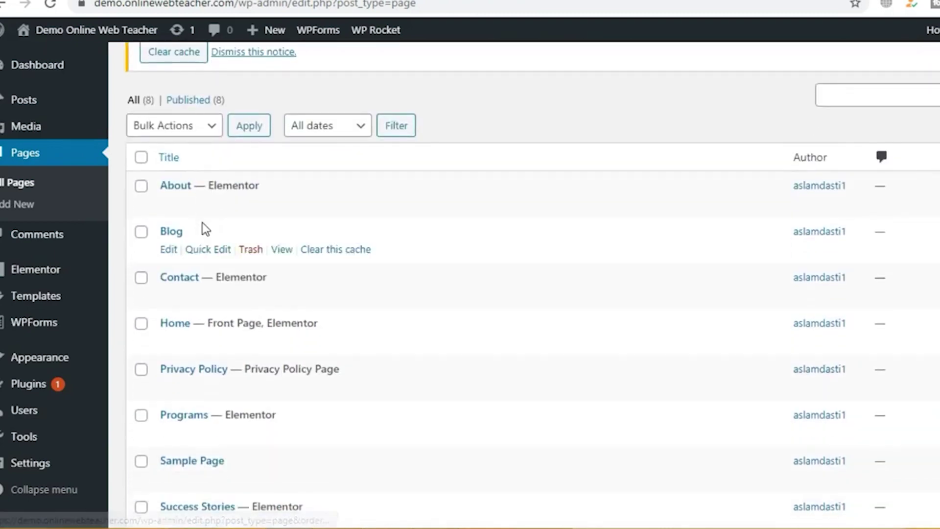
scroll(201, 224, up, 2)
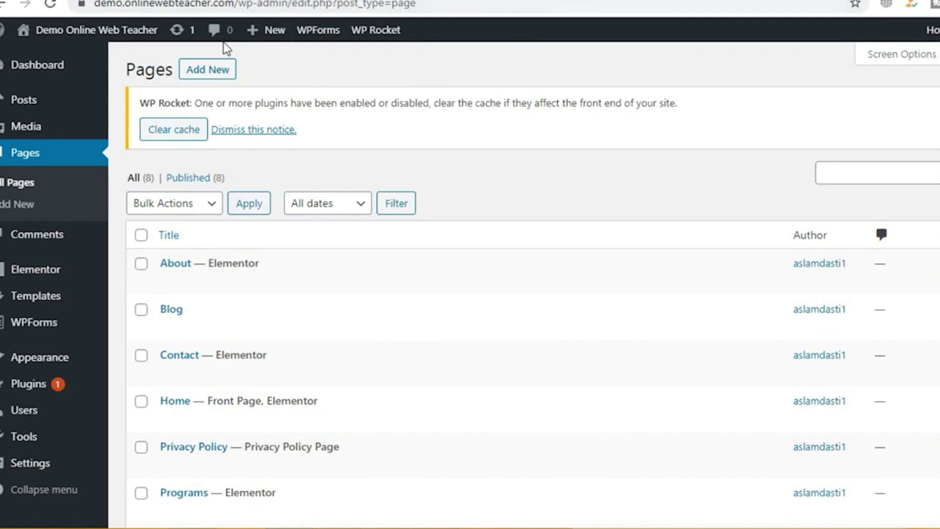
Step: Visit the live lucienutrition home page from the admin bar's site name
mouse_move(79, 42)
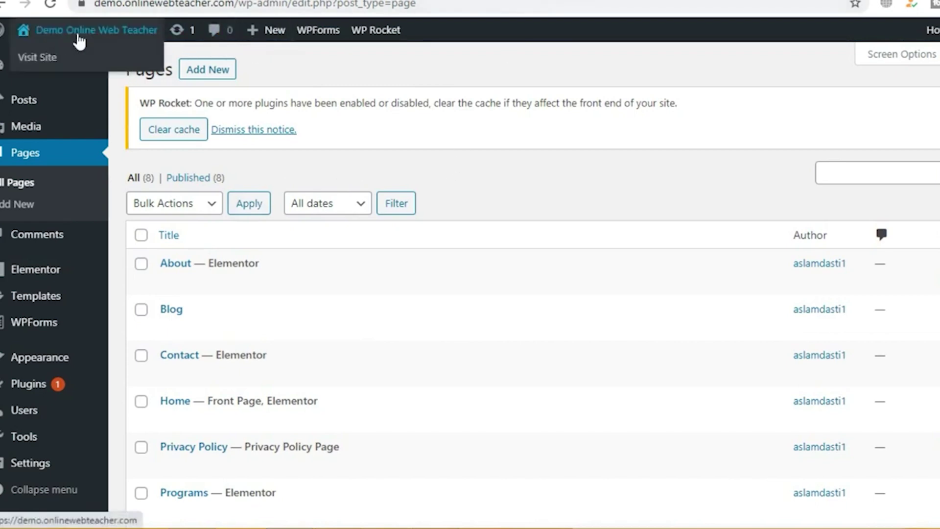
right_click(55, 62)
click(88, 72)
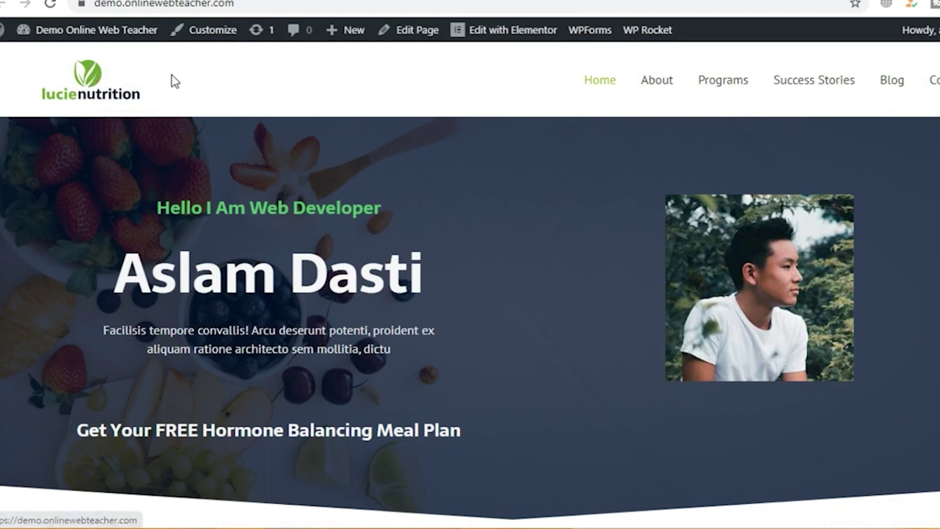
Step: Open Header > Site Identity logo settings in the Customizer, then start a new browser tab
click(215, 43)
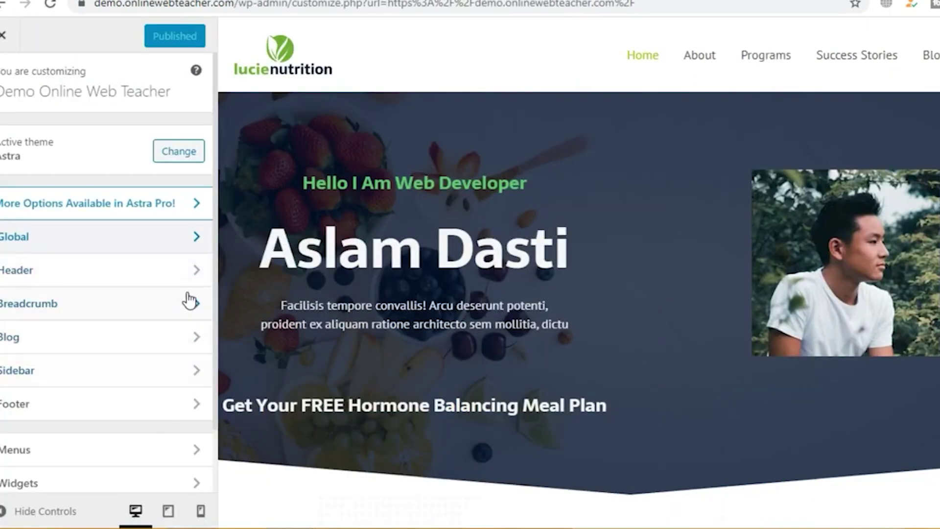
click(180, 272)
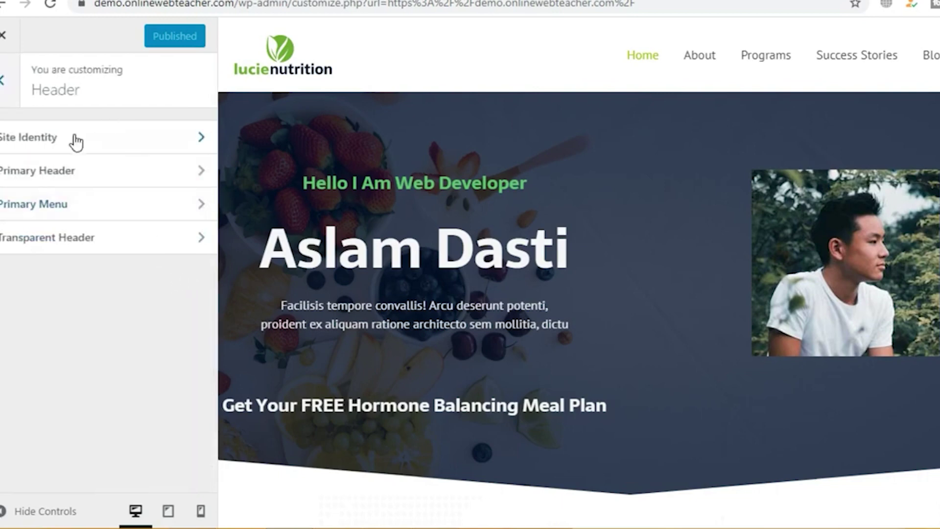
click(197, 146)
scroll(147, 222, down, 2)
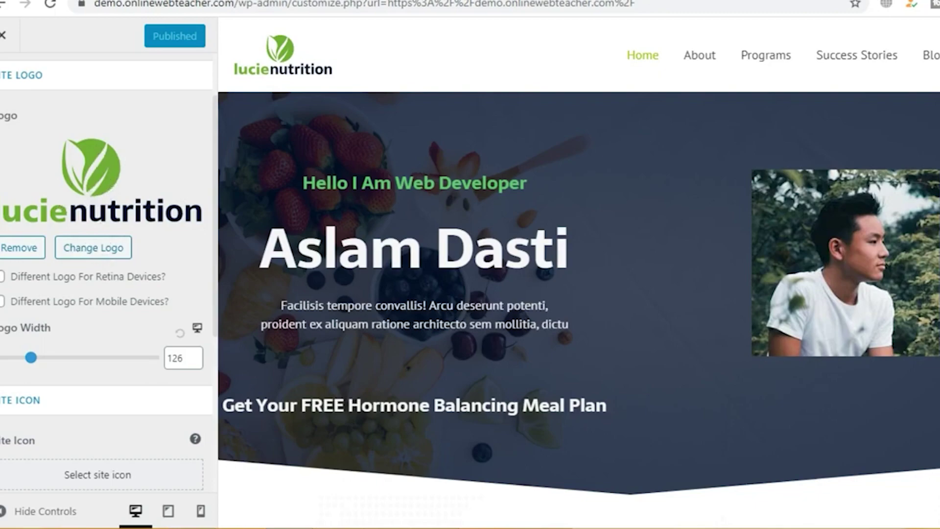
key(ctrl+t)
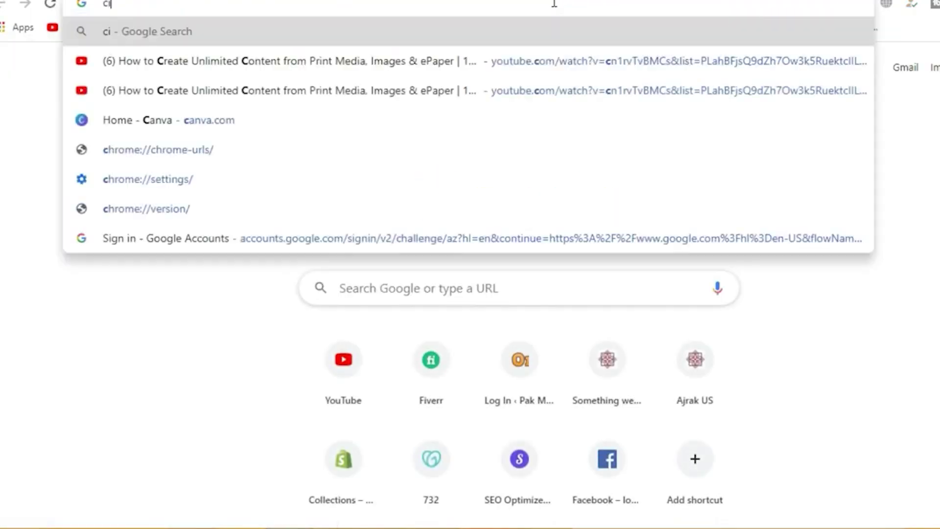
Step: Search Google for 'cooltext'
text(cii)
key(BackSpace)
key(BackSpace)
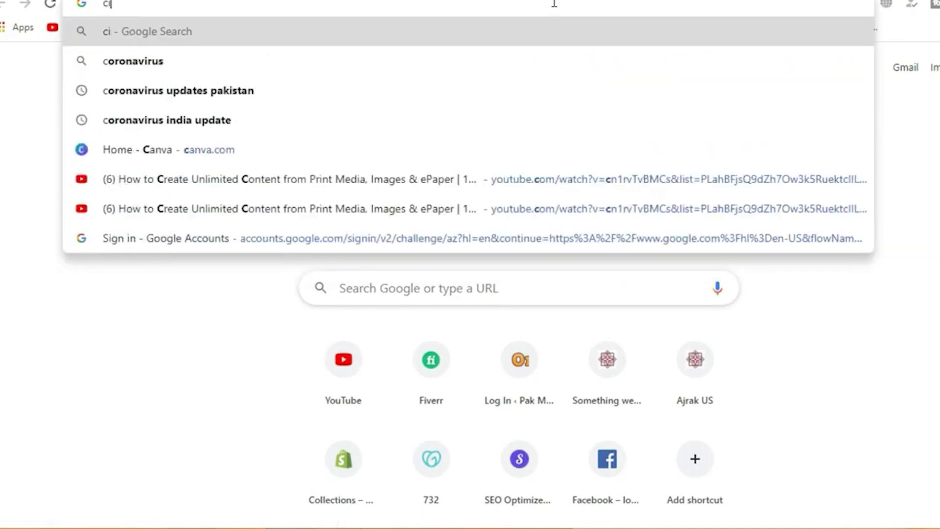
text(oo)
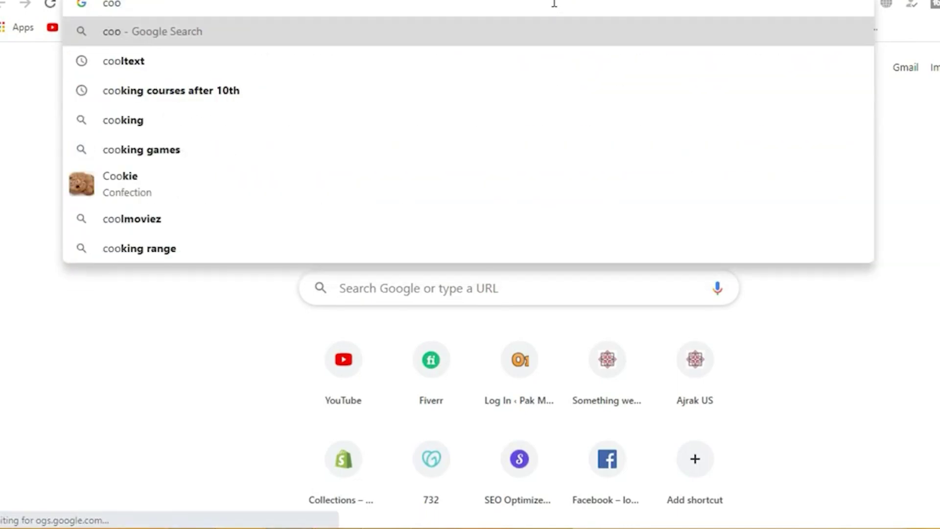
text(ltext)
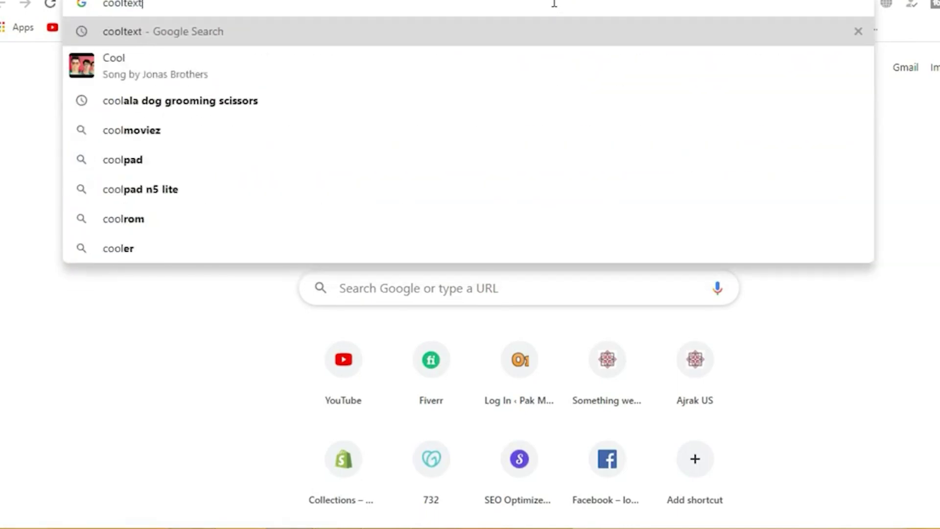
key(Return)
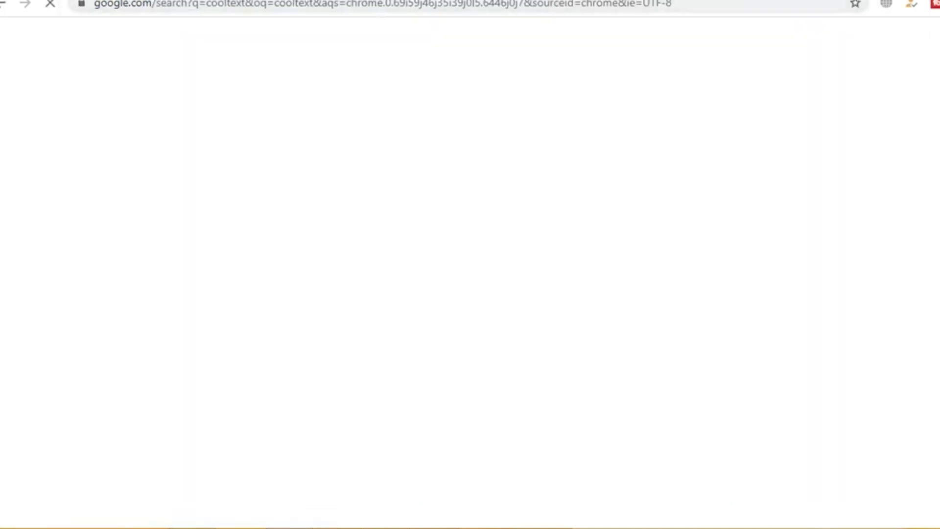
Step: Search Google for 'logomakr' and open the Free Logo Maker site
click(553, 4)
key(BackSpace)
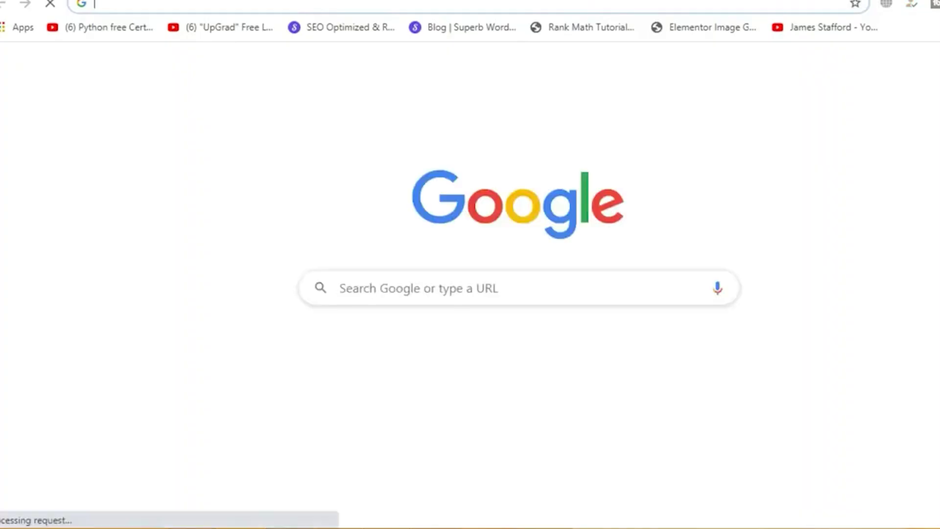
text(log)
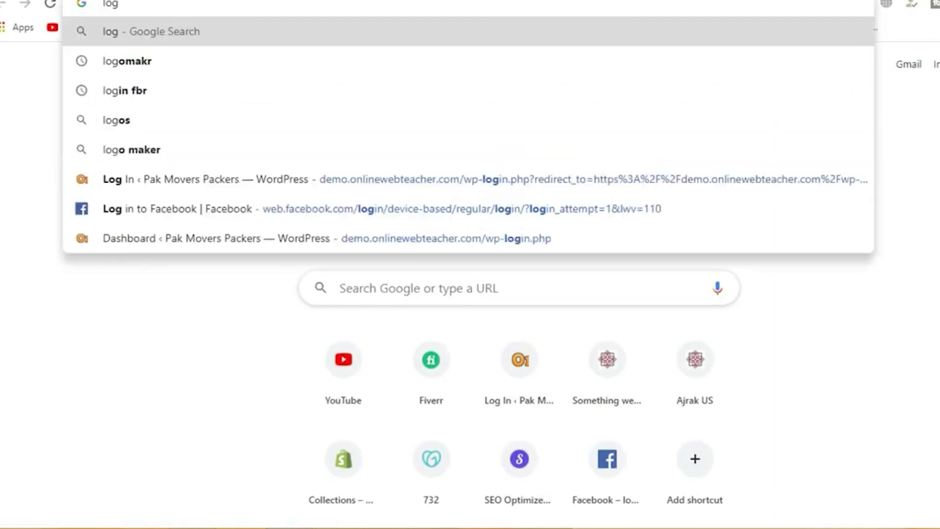
key(Down)
key(Return)
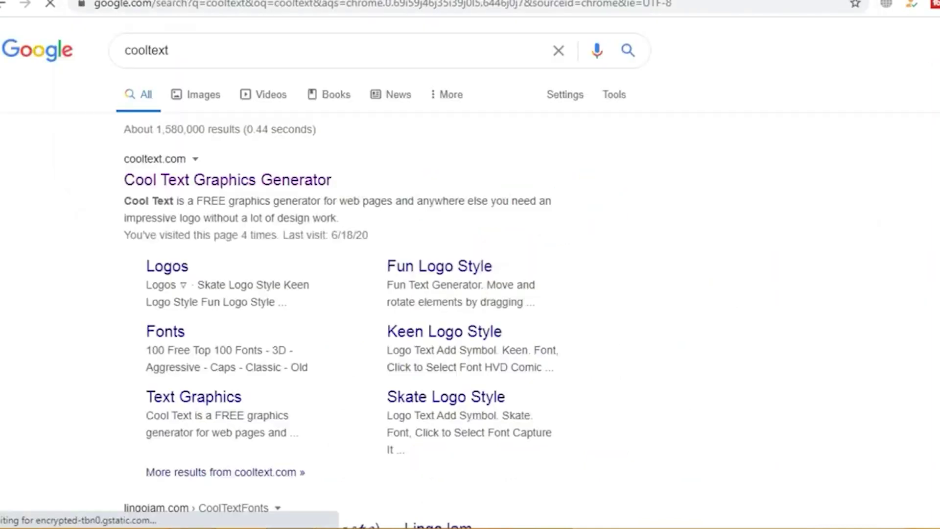
click(276, 185)
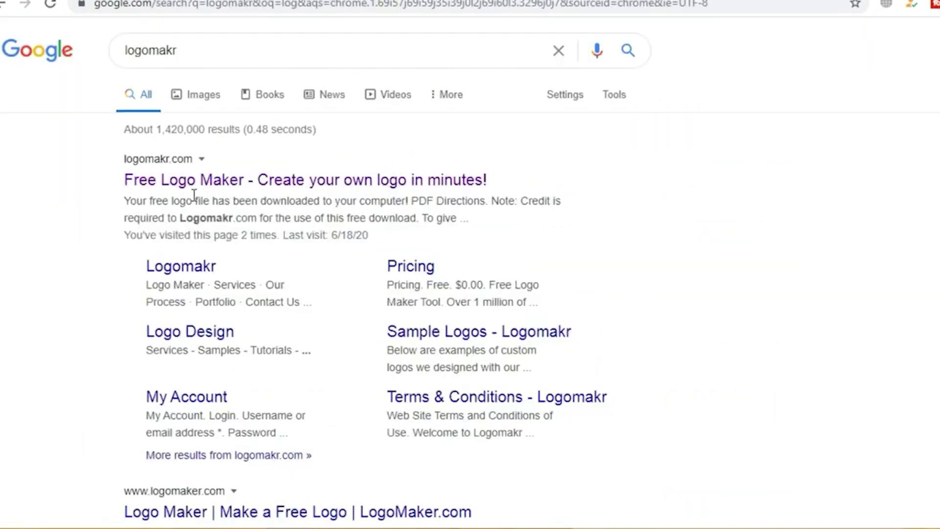
click(207, 184)
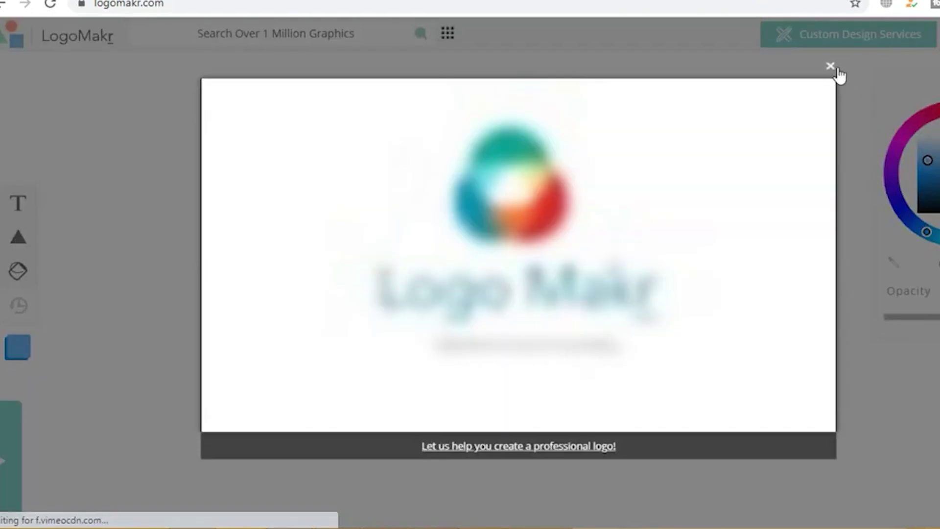
Step: Dismiss LogoMakr's intro video and tour tips, then go back to the Customizer's logo settings
click(830, 67)
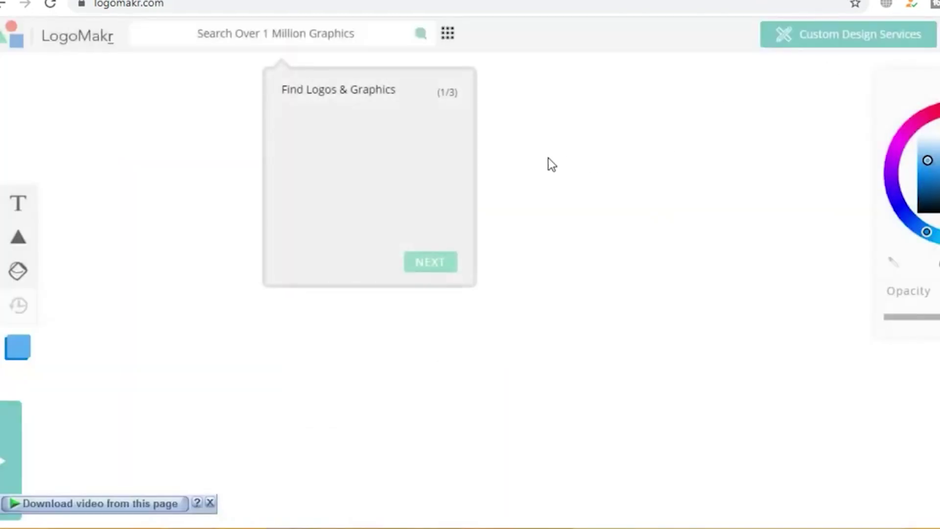
click(440, 263)
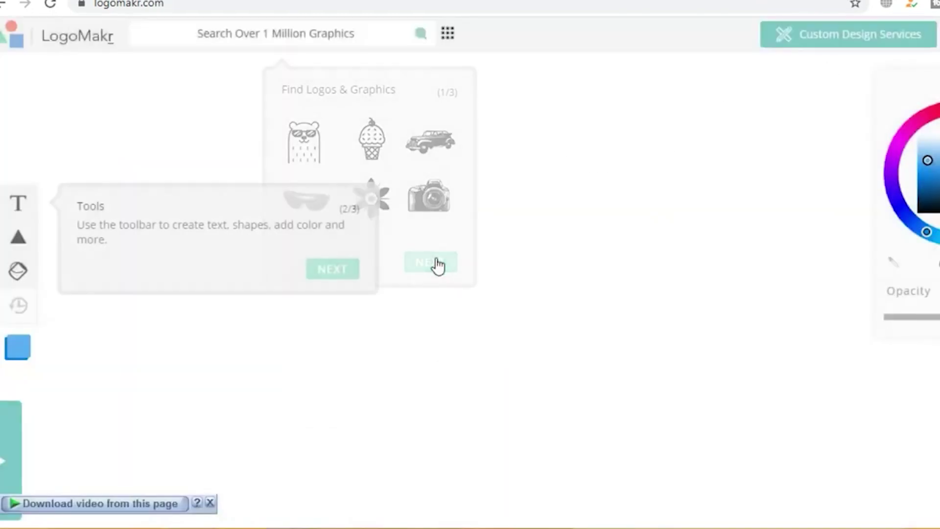
click(343, 273)
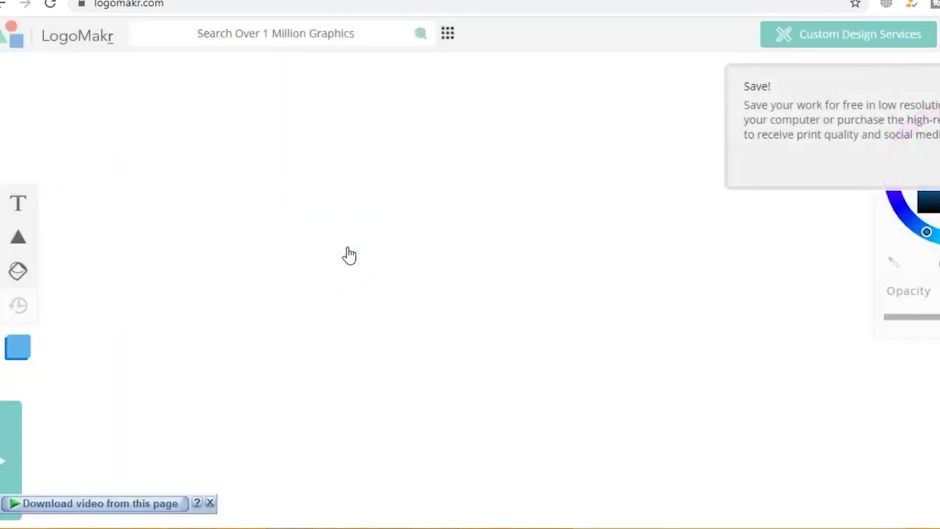
click(355, 32)
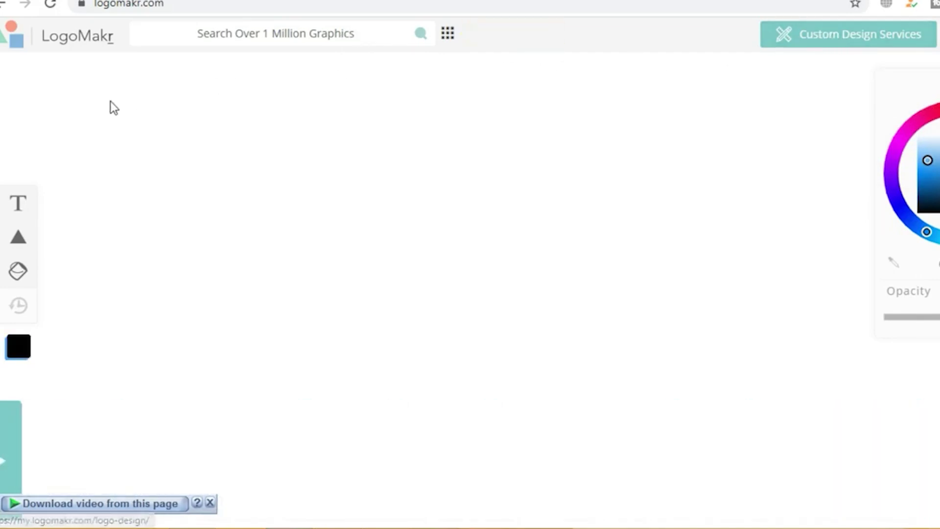
mouse_move(17, 248)
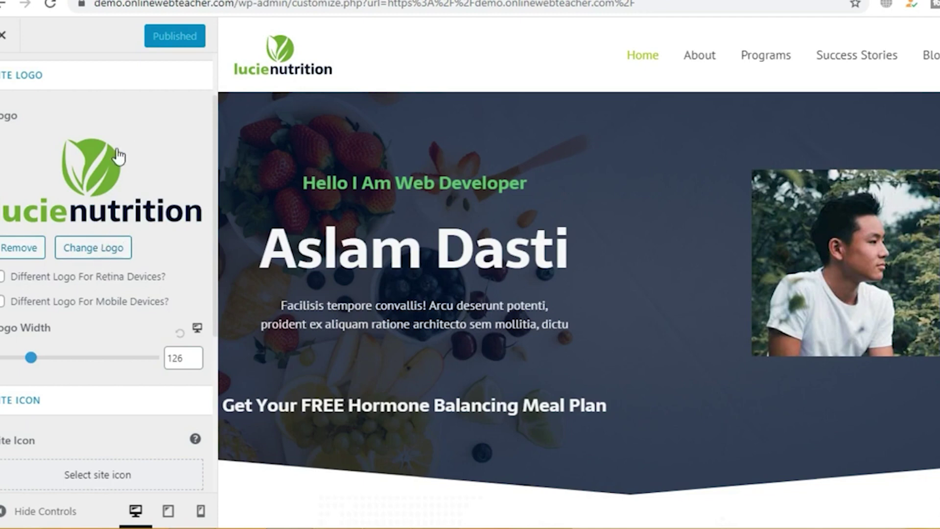
Step: Widen the site logo from 126 to 196
scroll(81, 176, down, 3)
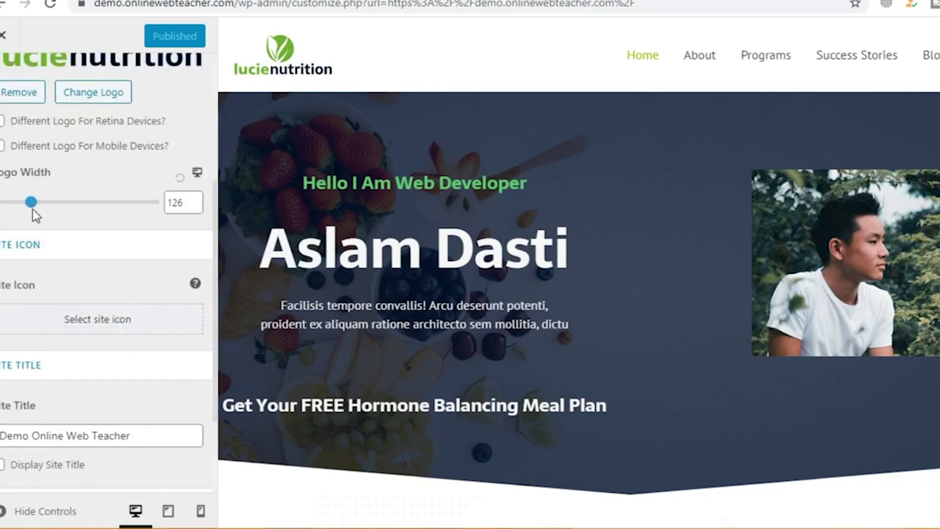
drag(33, 210, 53, 206)
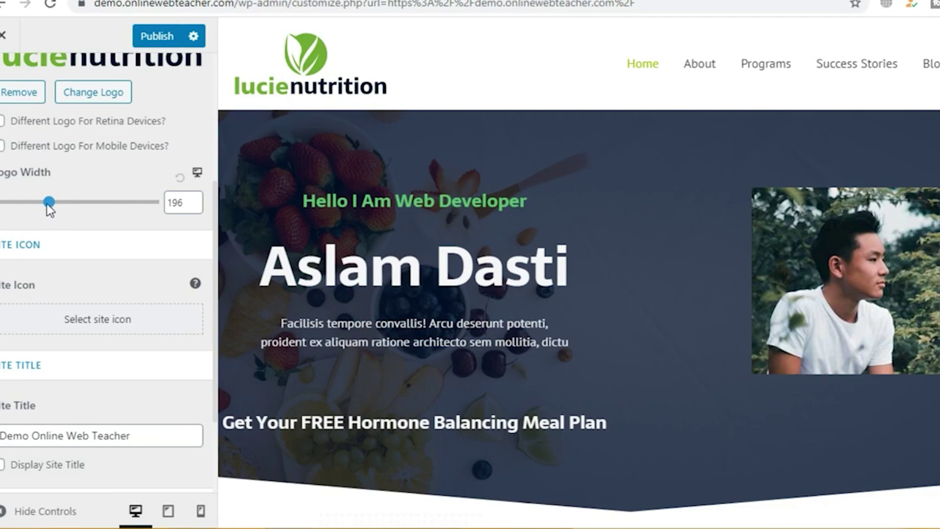
scroll(88, 218, down, 3)
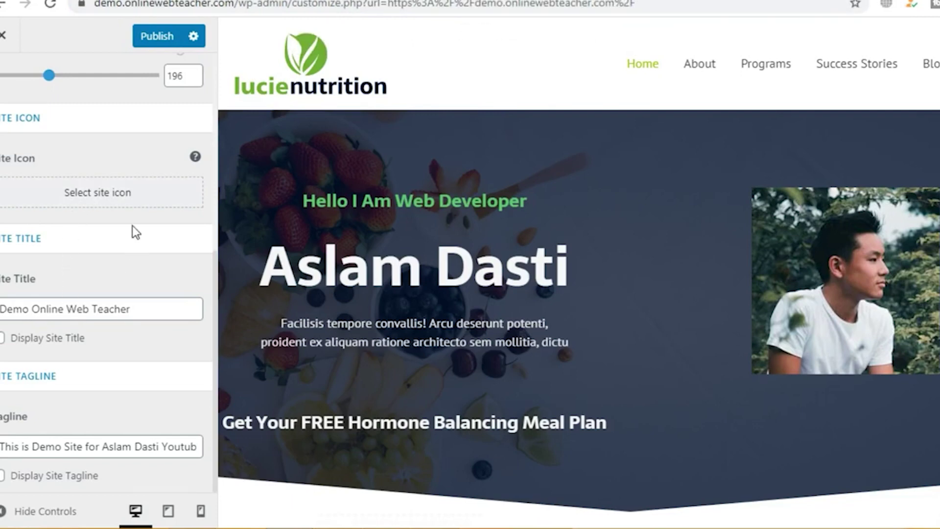
Step: Review the site title and tagline fields, then publish and close Site Identity
click(154, 311)
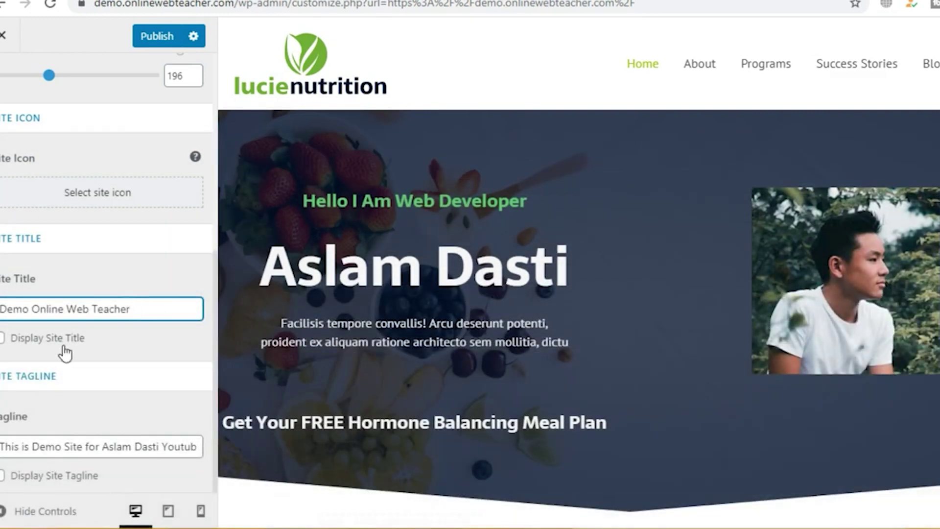
click(98, 449)
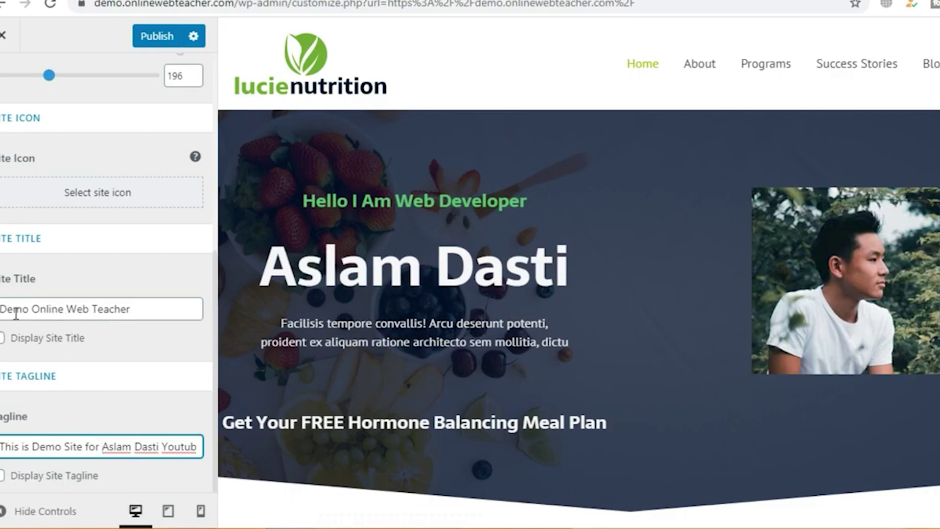
drag(2, 309, 140, 309)
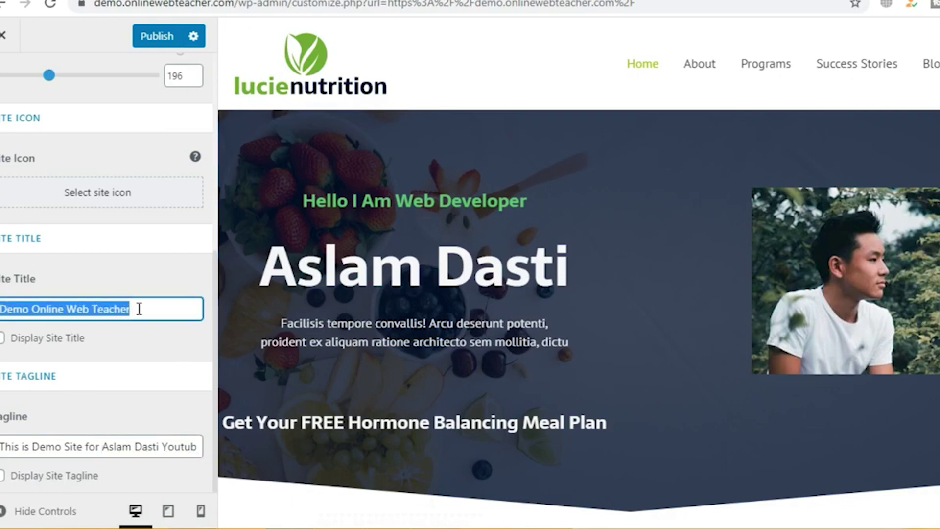
click(116, 310)
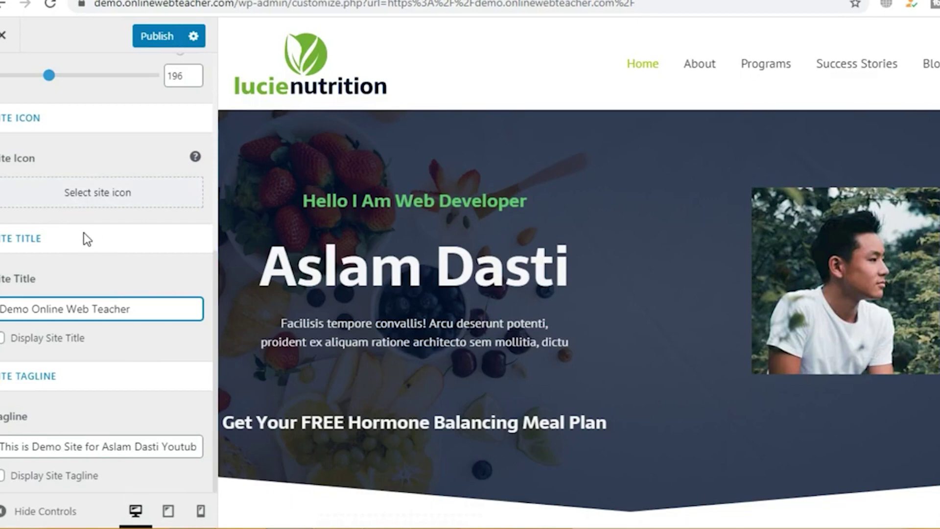
click(153, 36)
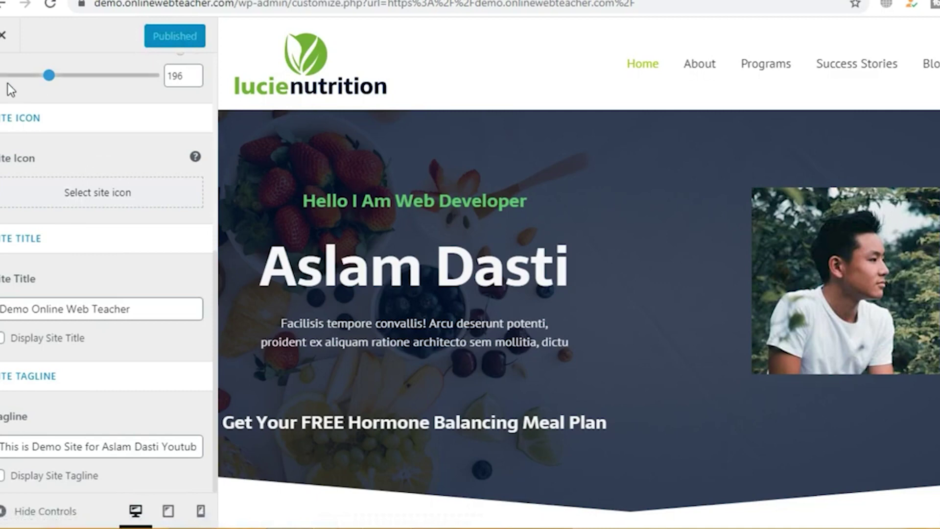
click(3, 34)
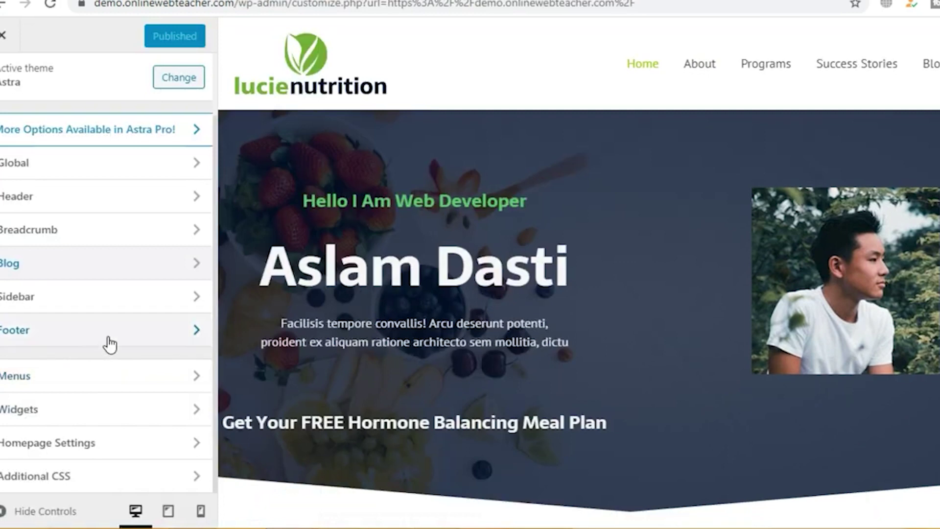
Step: Open the Customizer's Footer > Footer Widgets settings, then go to the admin Pages list
click(87, 338)
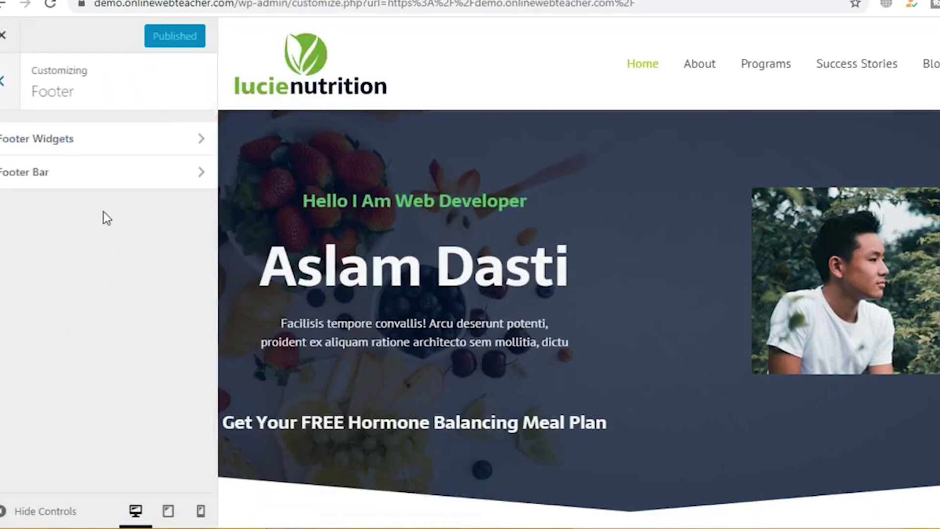
click(86, 148)
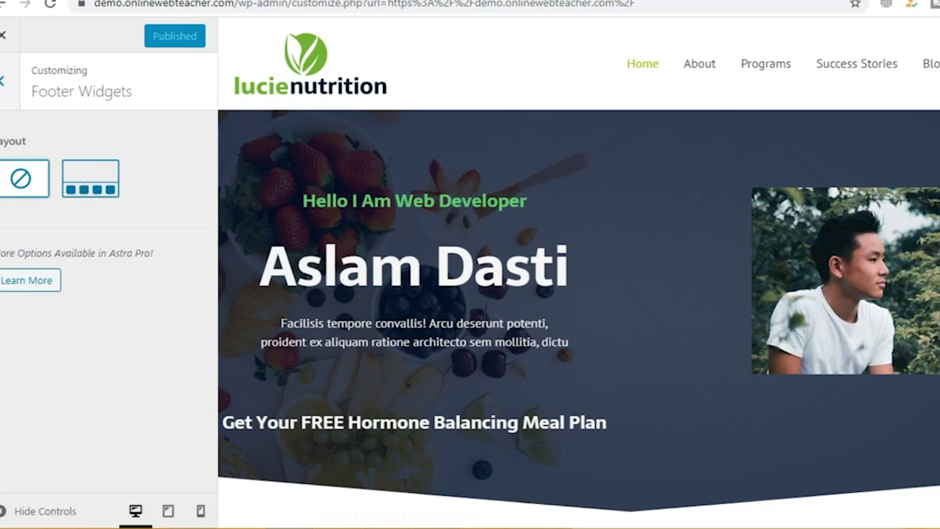
click(10, 35)
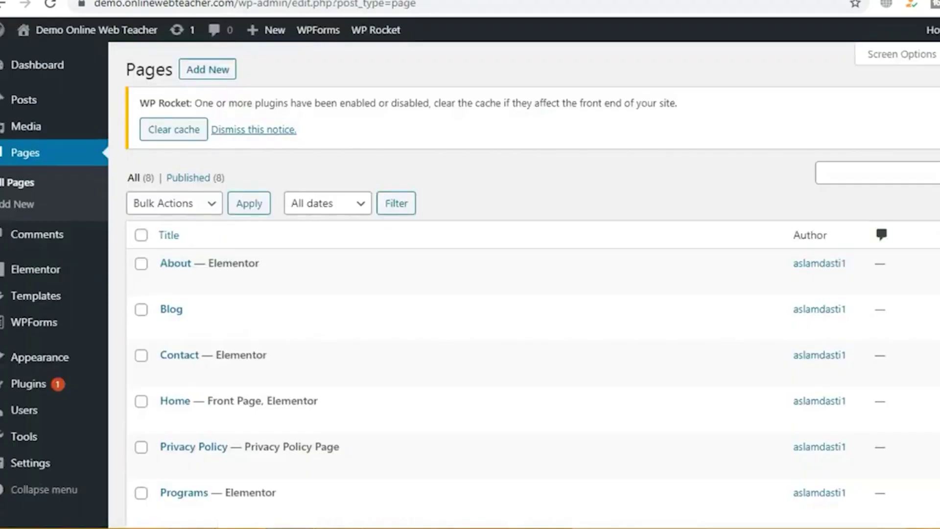
Step: Open the live site in a new tab and scroll down to its footer
mouse_move(64, 36)
right_click(46, 59)
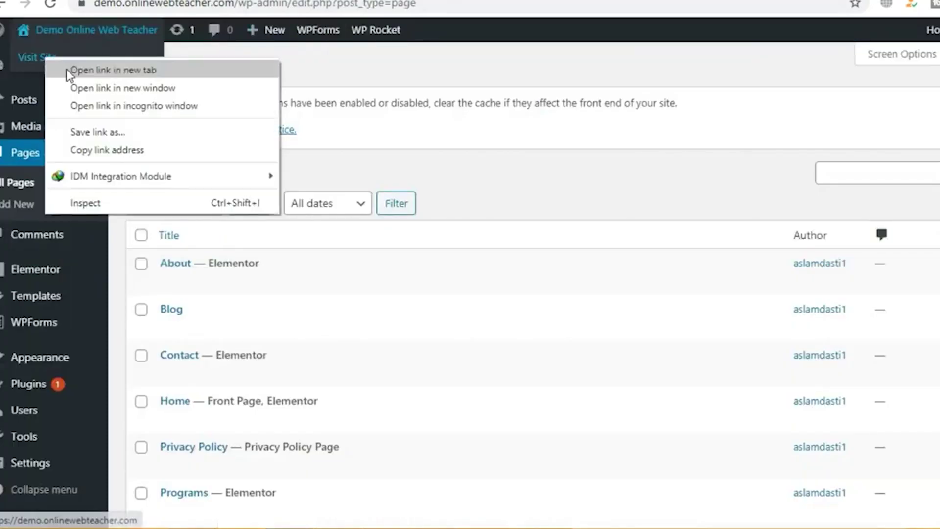
click(66, 69)
click(456, 1)
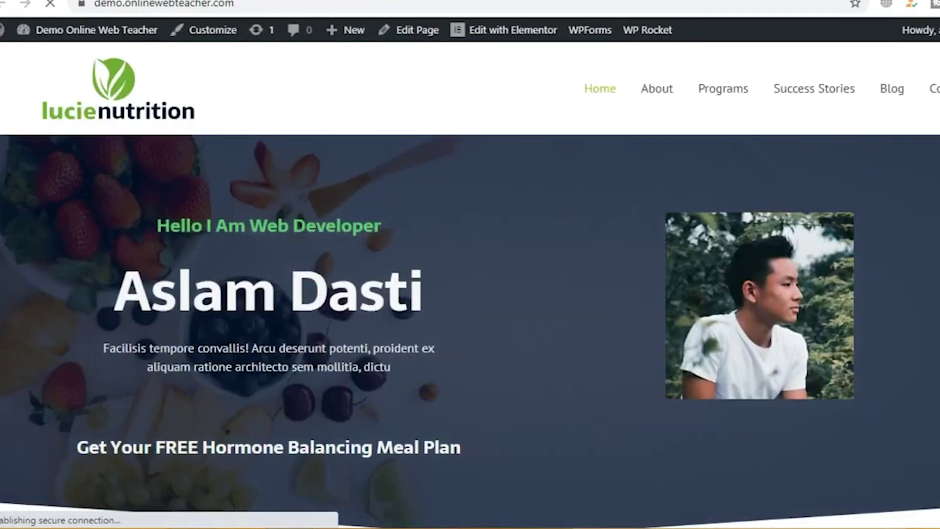
scroll(466, 272, down, 15)
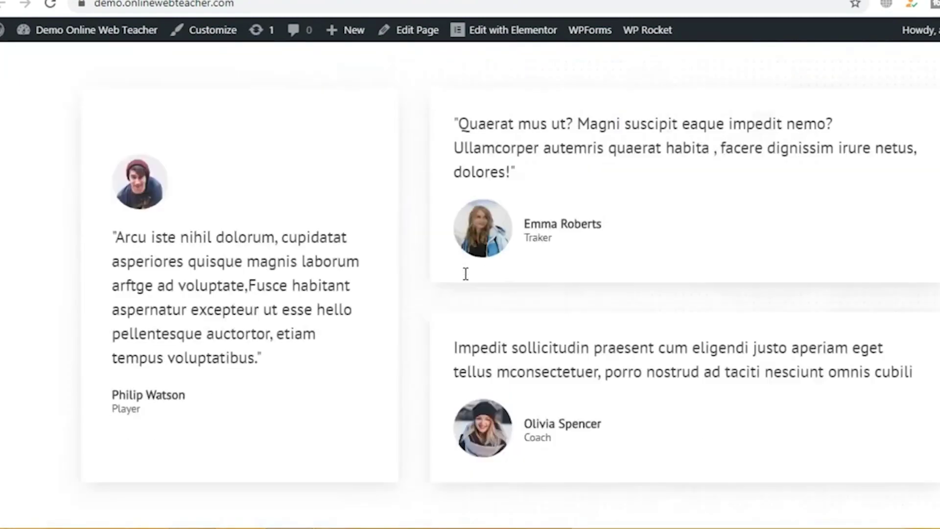
scroll(466, 273, down, 15)
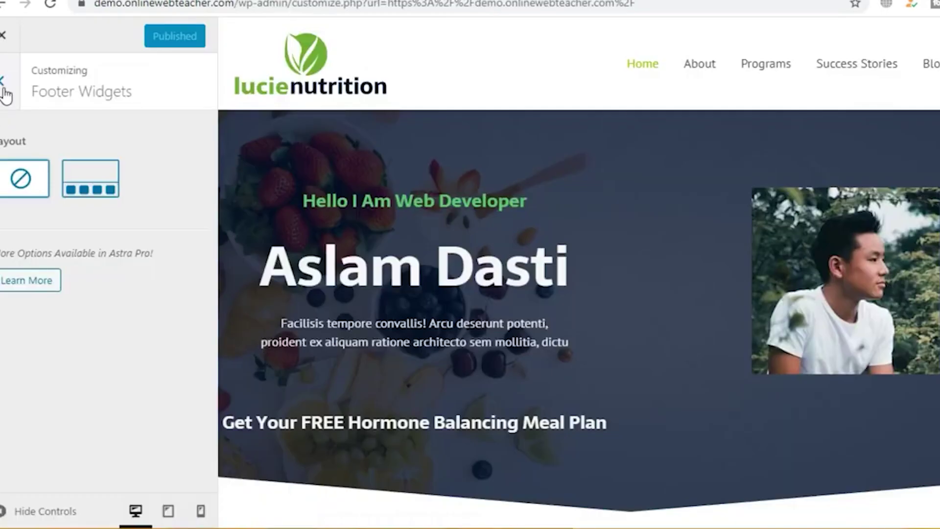
Step: Keep Footer Bar section 1 as Text and delete the Credits link from its copyright text
click(3, 86)
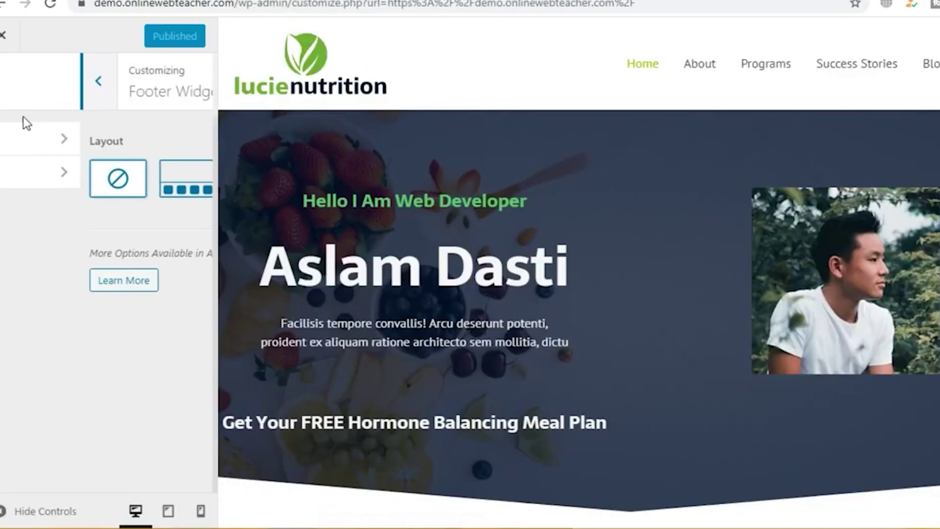
click(59, 186)
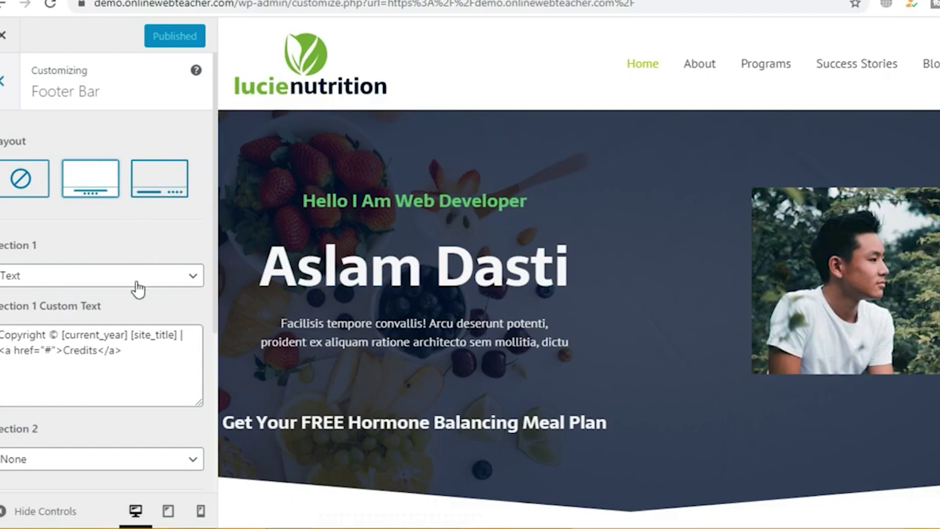
click(40, 283)
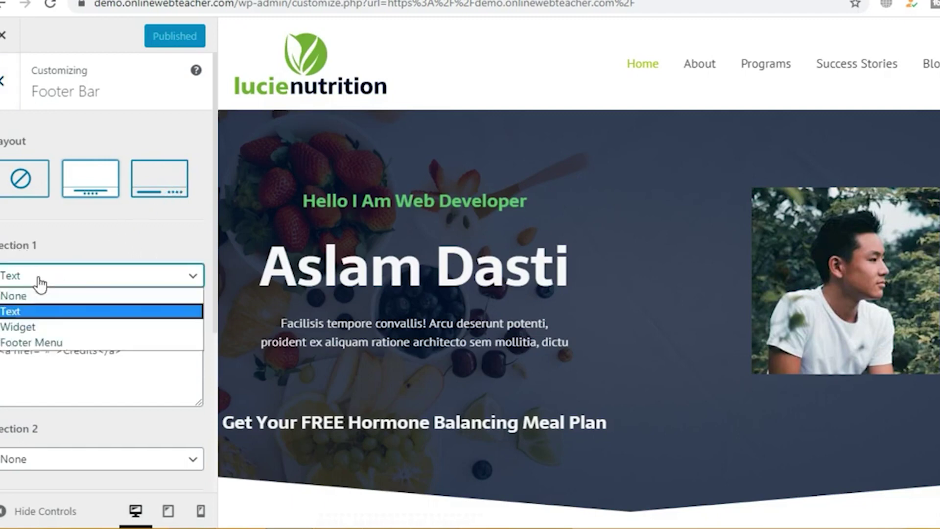
click(40, 282)
click(60, 277)
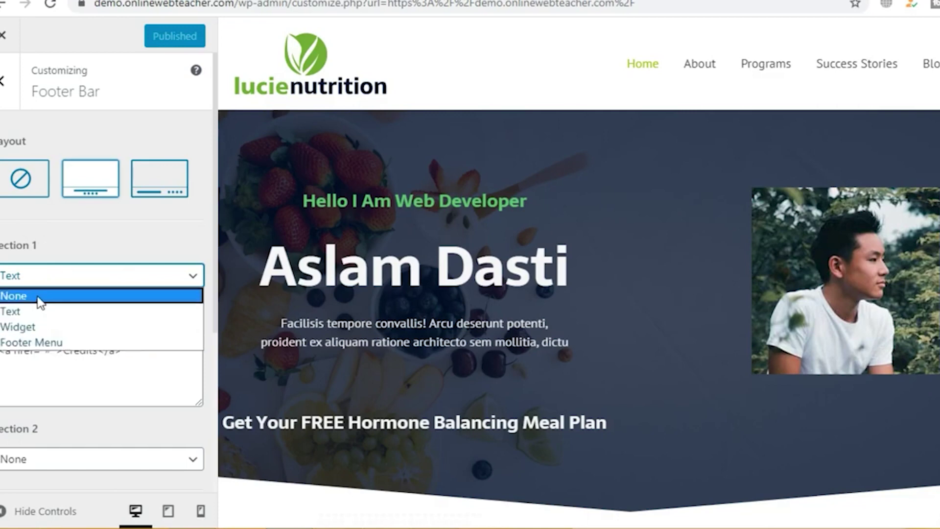
click(52, 245)
scroll(58, 241, down, 3)
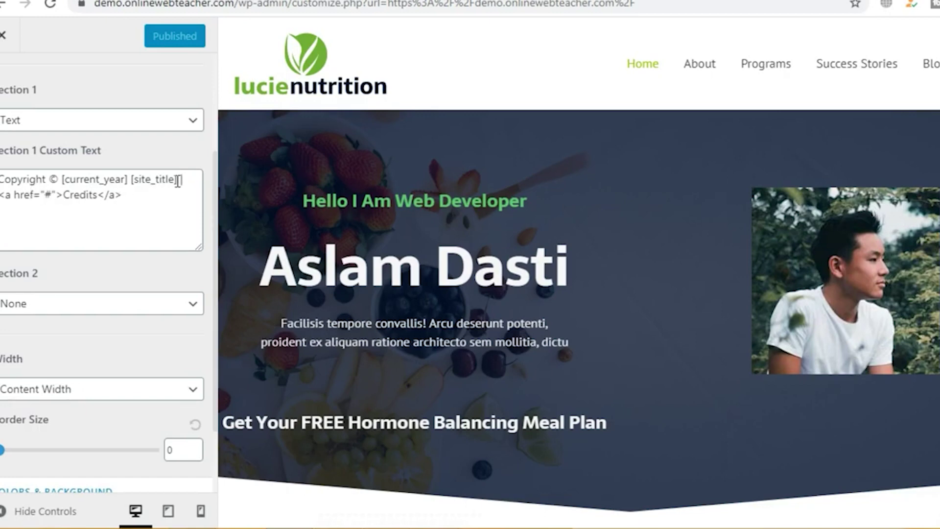
drag(183, 179, 180, 227)
key(BackSpace)
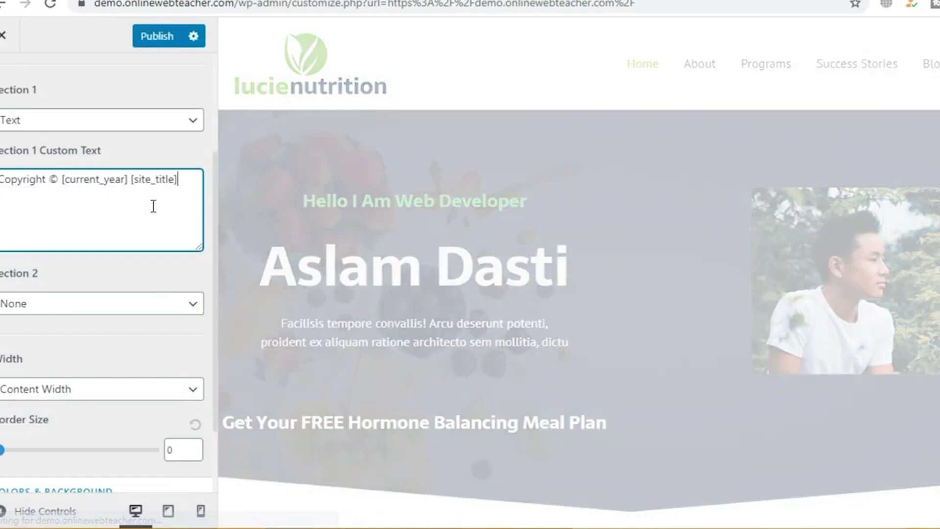
scroll(136, 218, down, 2)
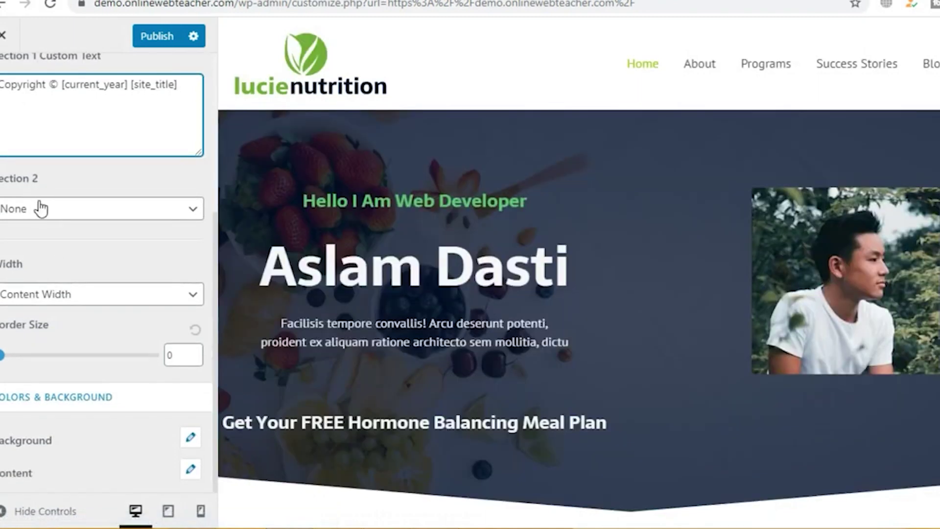
Step: Set footer section 2 to Footer Menu and keep the bar at Content Width
click(41, 209)
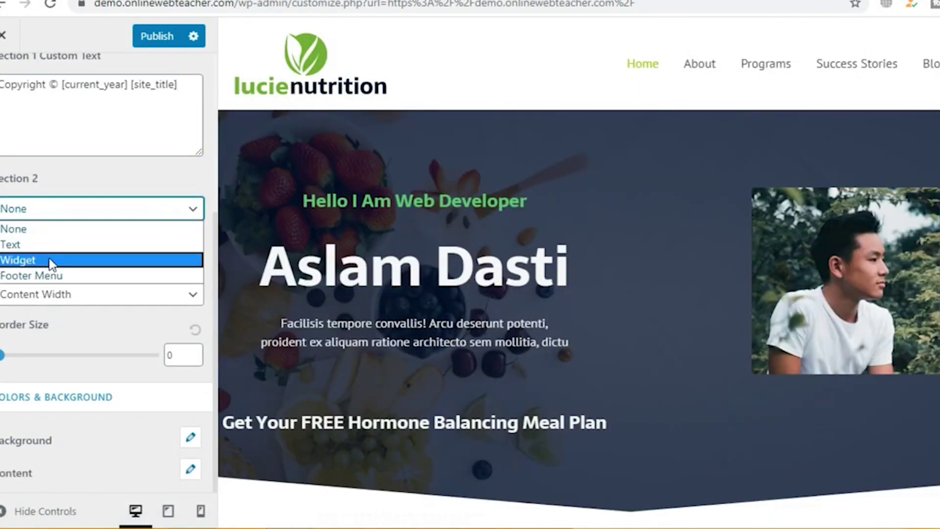
click(52, 276)
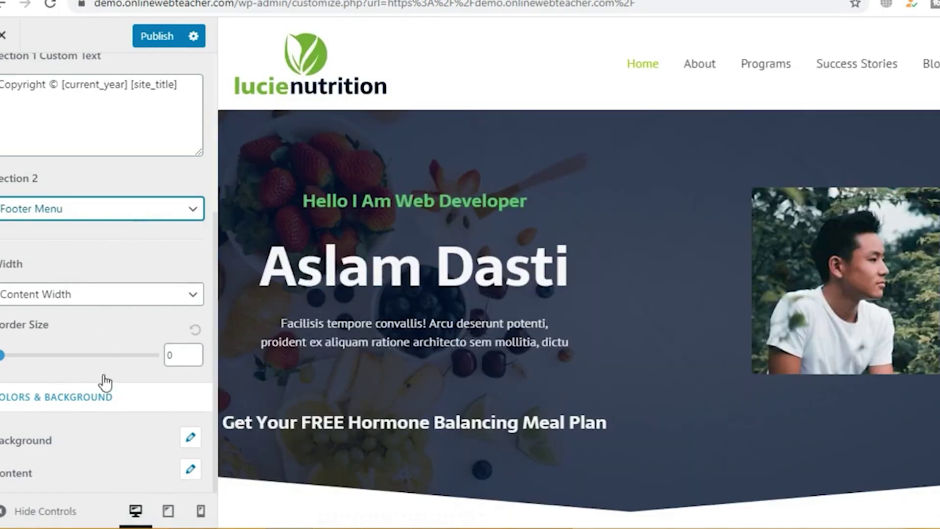
click(64, 298)
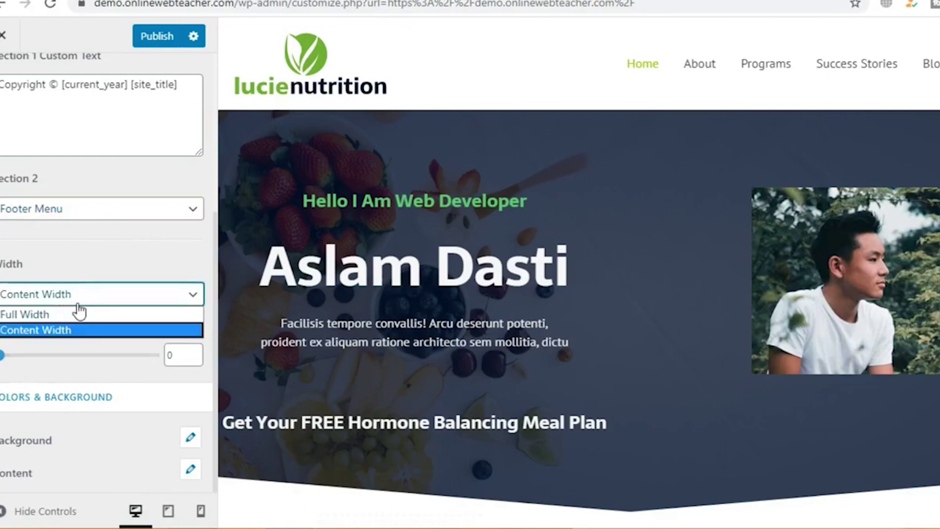
click(65, 330)
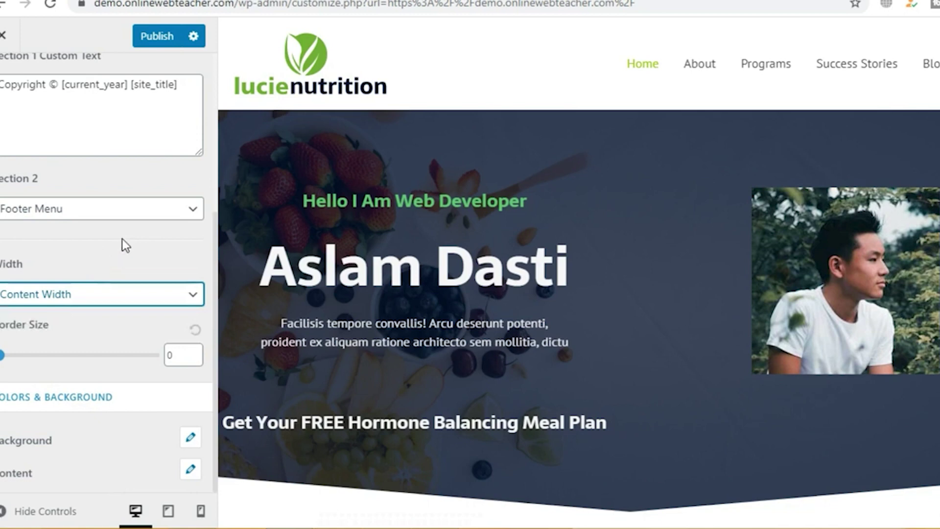
scroll(75, 242, up, 5)
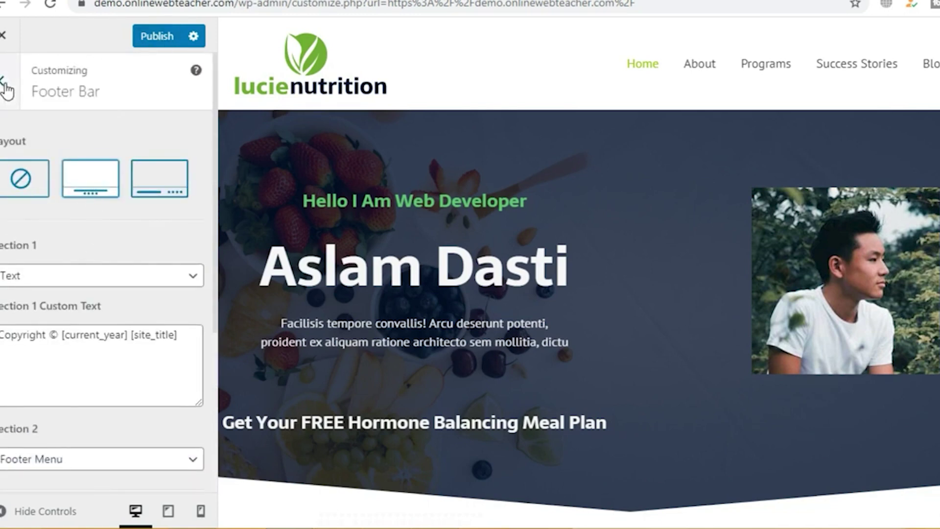
click(6, 90)
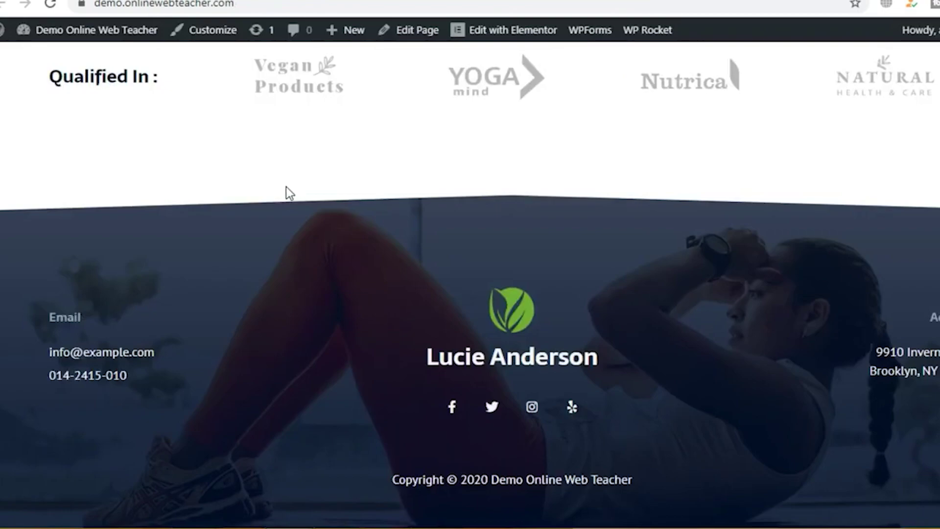
scroll(286, 186, up, 8)
scroll(286, 186, up, 15)
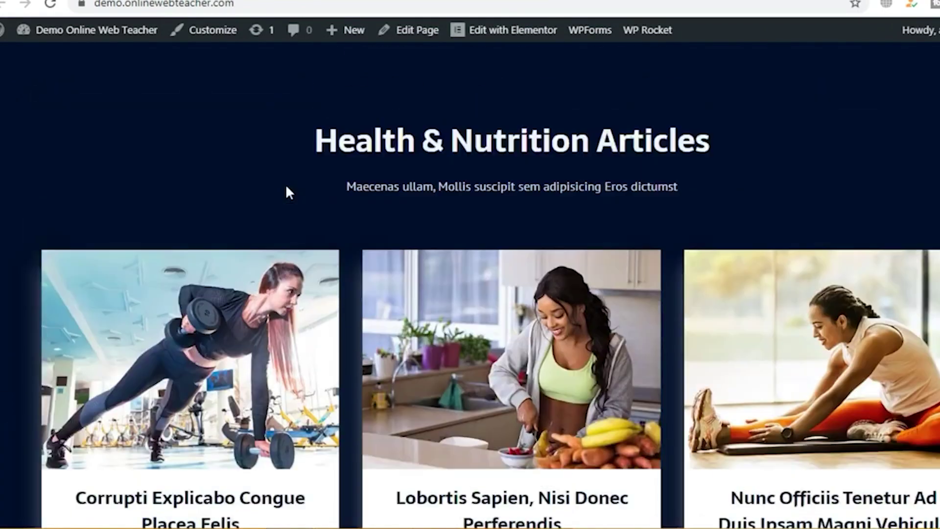
scroll(286, 183, up, 10)
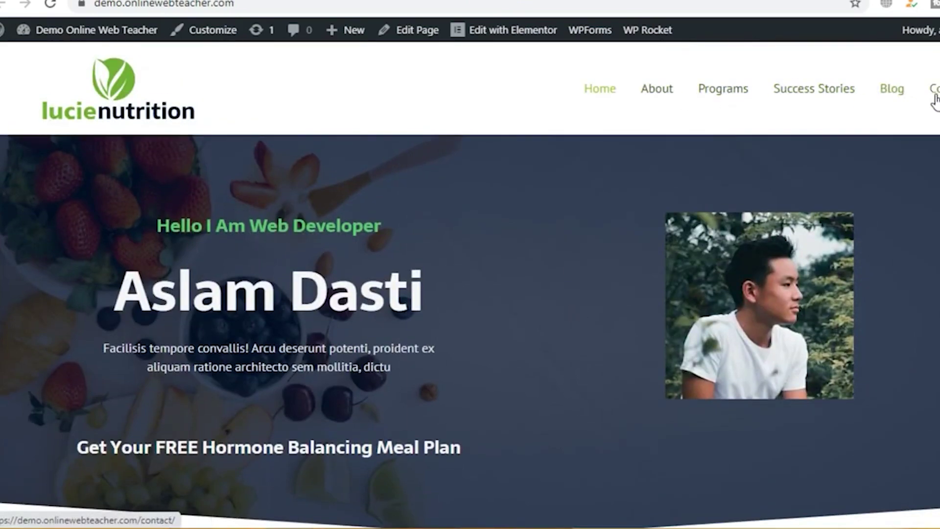
scroll(755, 164, down, 10)
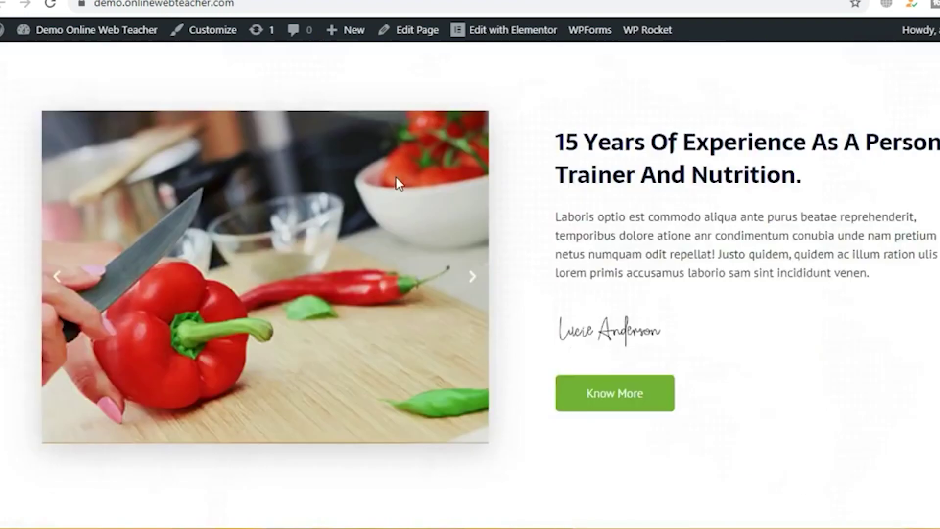
scroll(533, 173, up, 10)
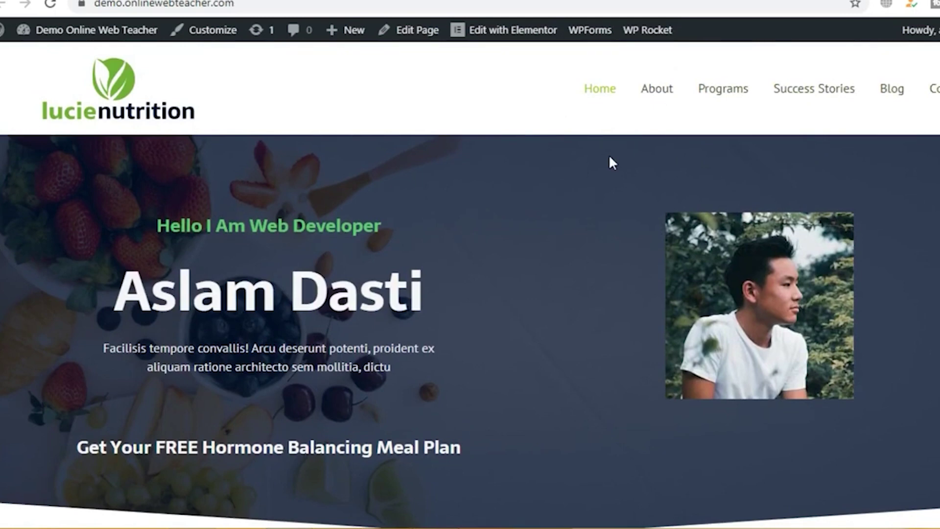
mouse_move(353, 39)
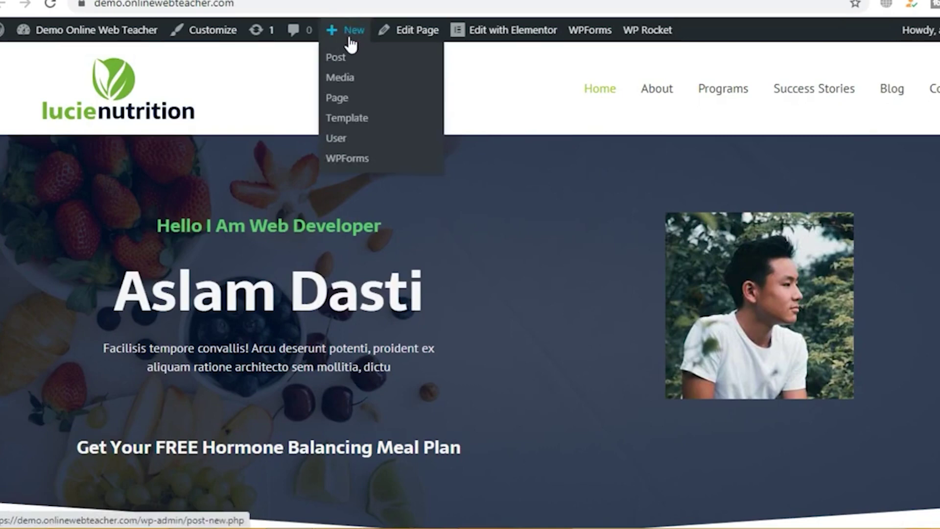
Step: Create a new page titled 'Product' in a new tab and start publishing it
right_click(342, 103)
click(355, 107)
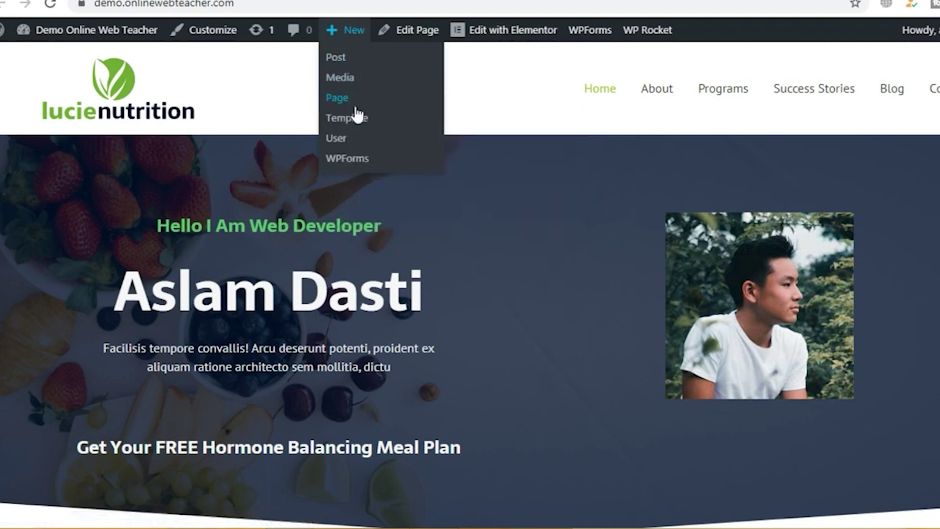
click(788, 1)
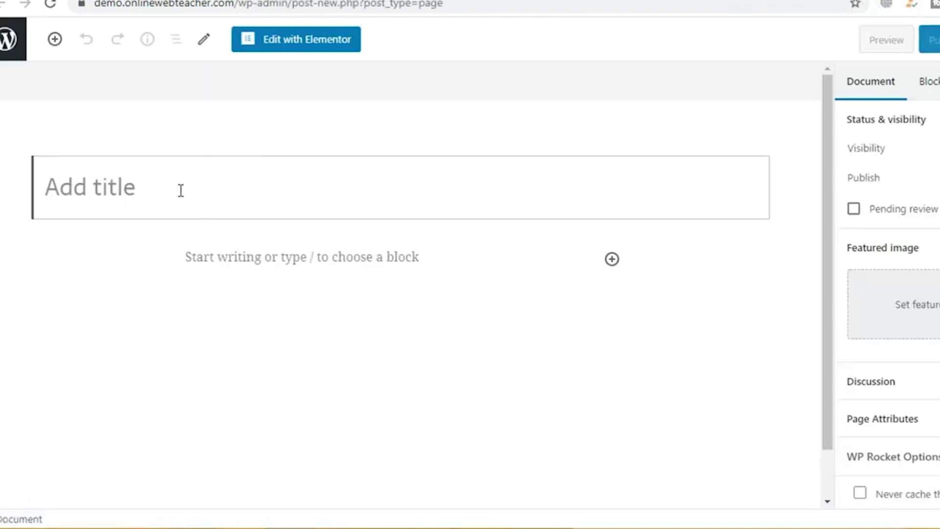
text(Product)
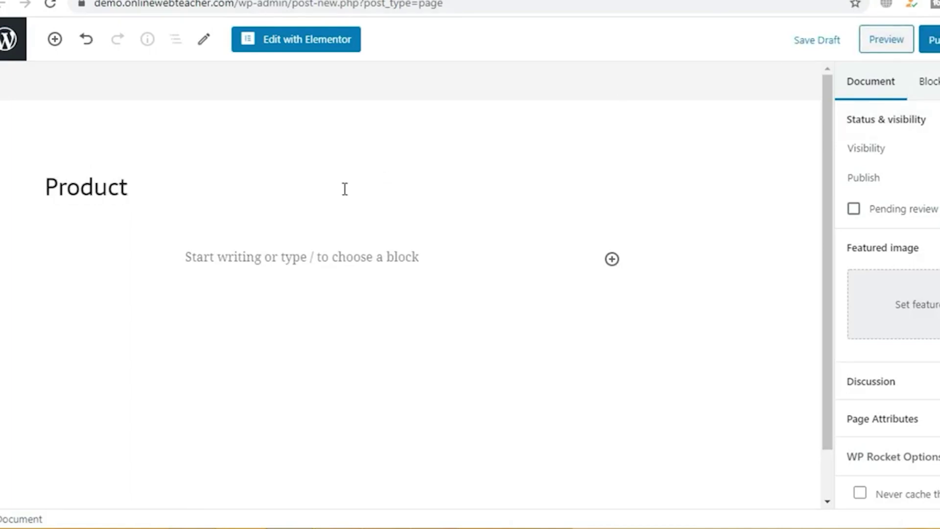
click(931, 39)
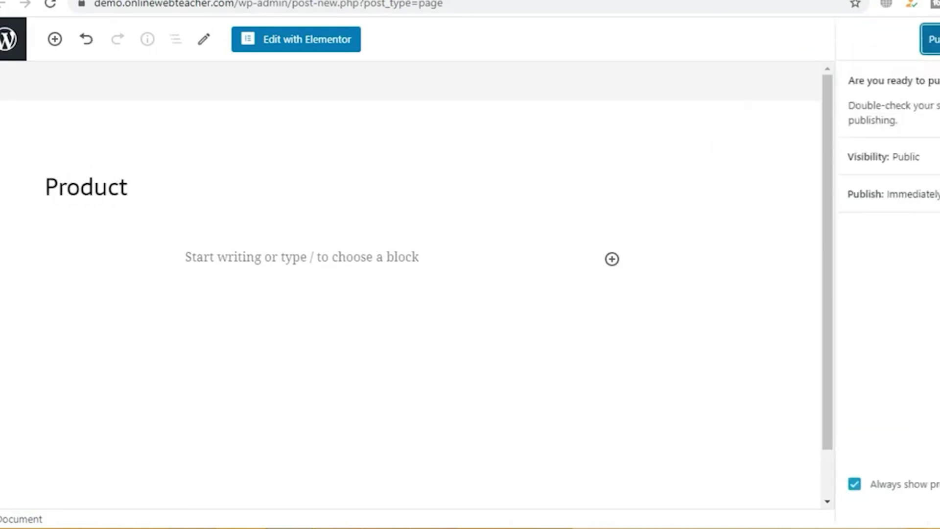
Step: Confirm publishing the Product page, then edit it with Elementor
click(930, 39)
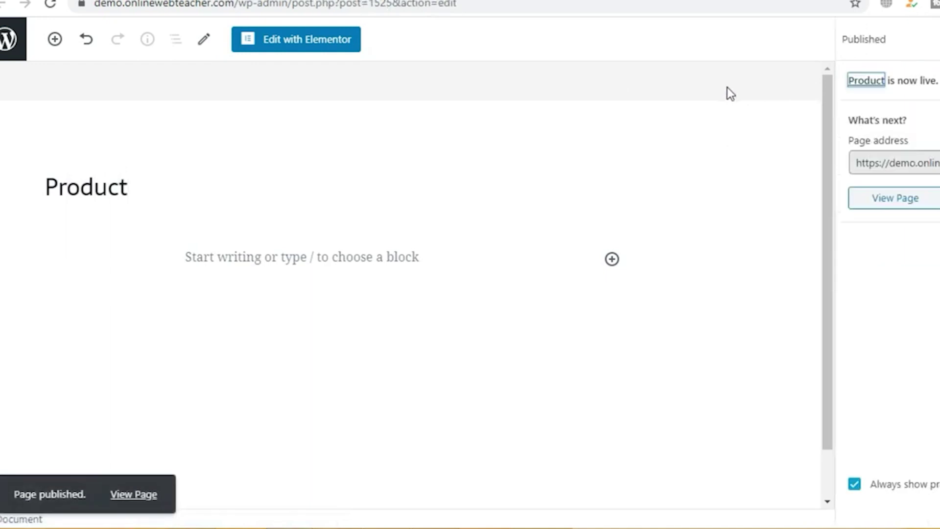
click(313, 48)
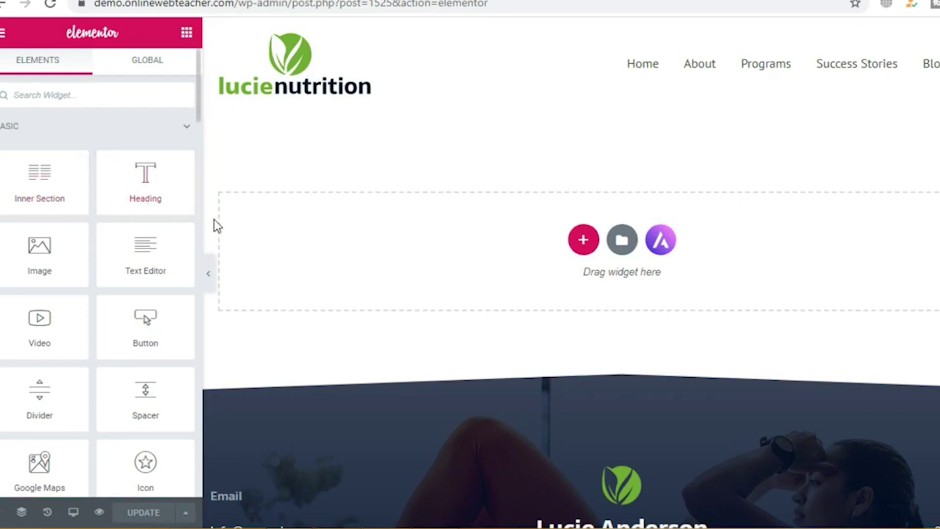
Step: Place a heading reading 'Contact us' at the top and start a new section below it
drag(144, 191, 387, 233)
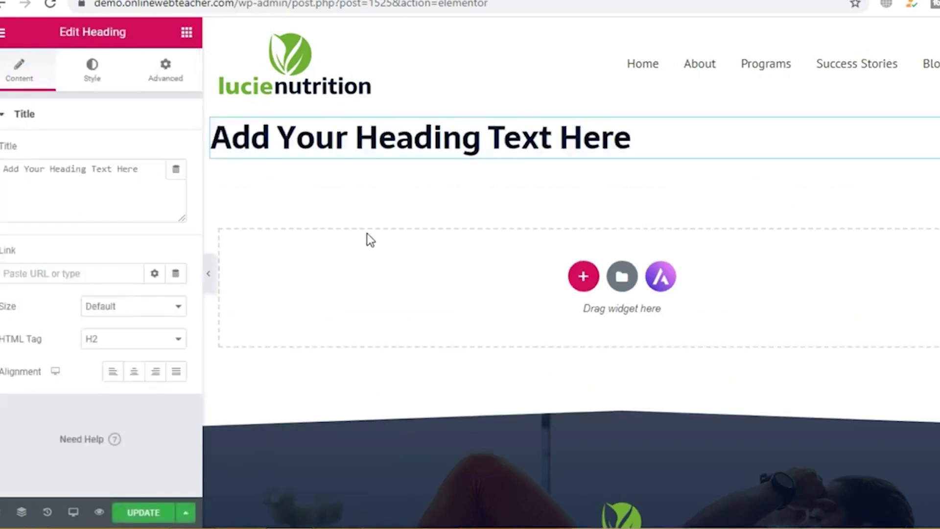
click(642, 141)
key(BackSpace)
key(BackSpace)
key(BackSpace)
key(BackSpace)
key(BackSpace)
key(BackSpace)
key(BackSpace)
key(BackSpace)
key(BackSpace)
key(BackSpace)
key(BackSpace)
key(BackSpace)
key(BackSpace)
key(BackSpace)
key(BackSpace)
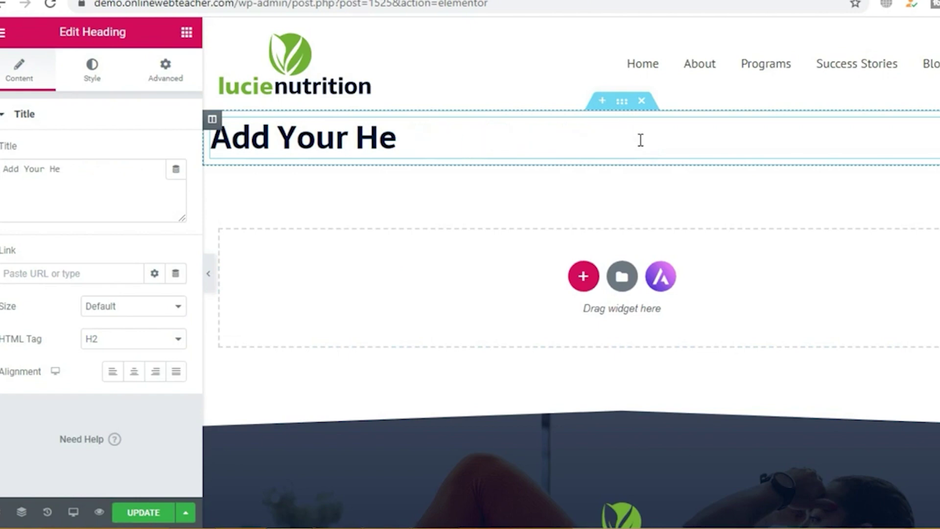
key(BackSpace)
key(BackSpace)
key(BackSpace)
key(BackSpace)
key(BackSpace)
key(BackSpace)
key(BackSpace)
key(BackSpace)
key(BackSpace)
key(BackSpace)
key(BackSpace)
text(C)
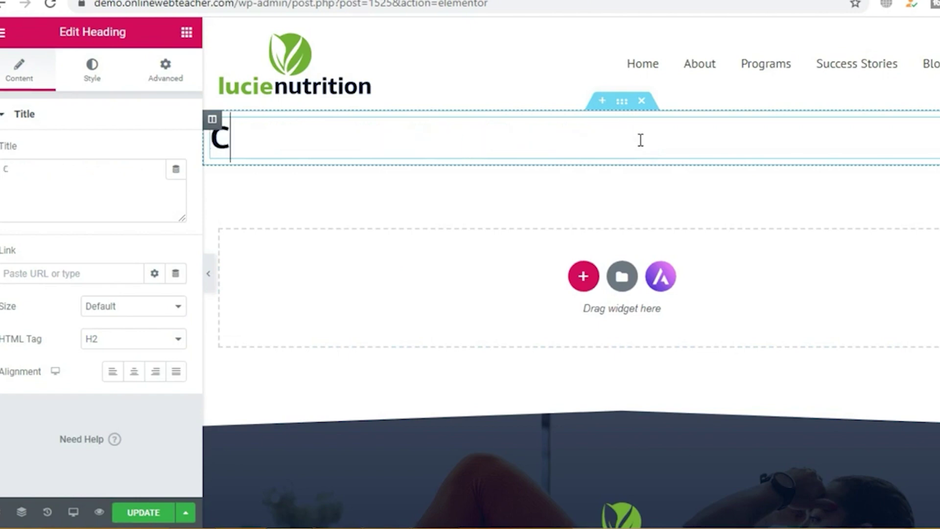
text(ontact)
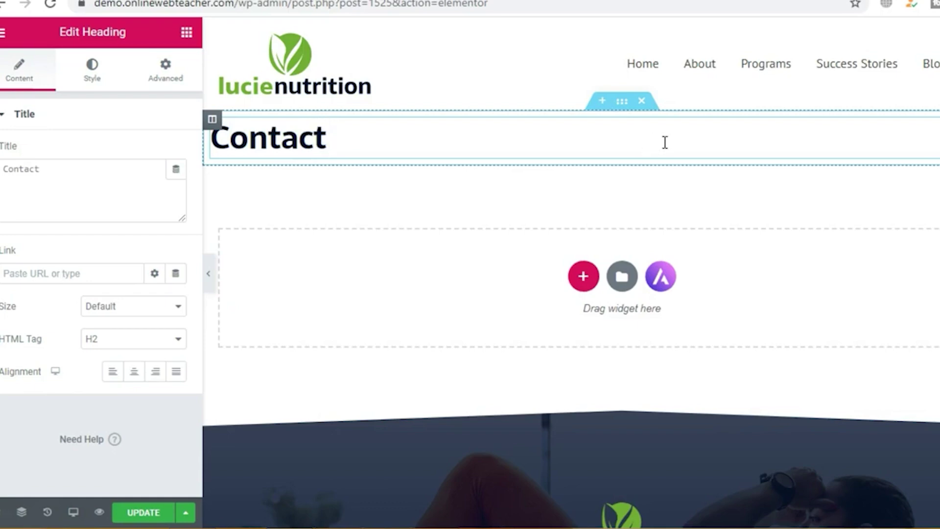
text( us)
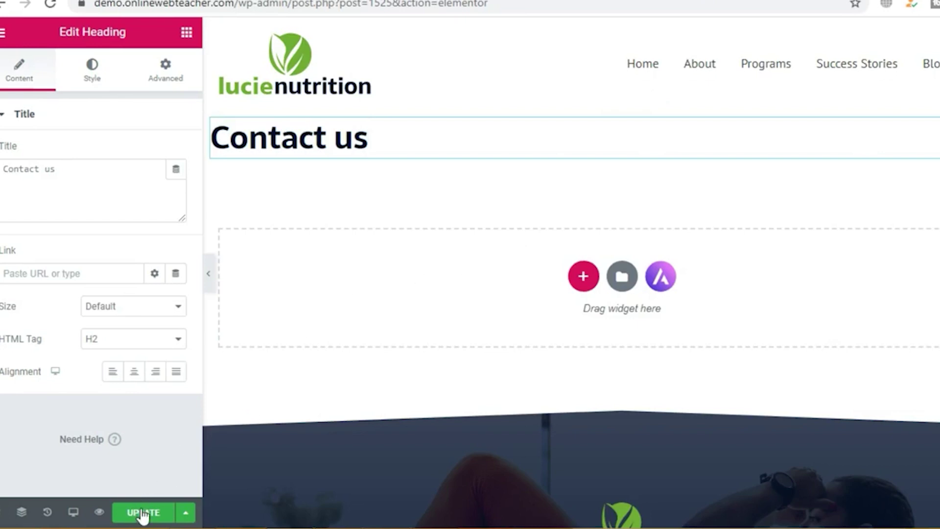
click(583, 276)
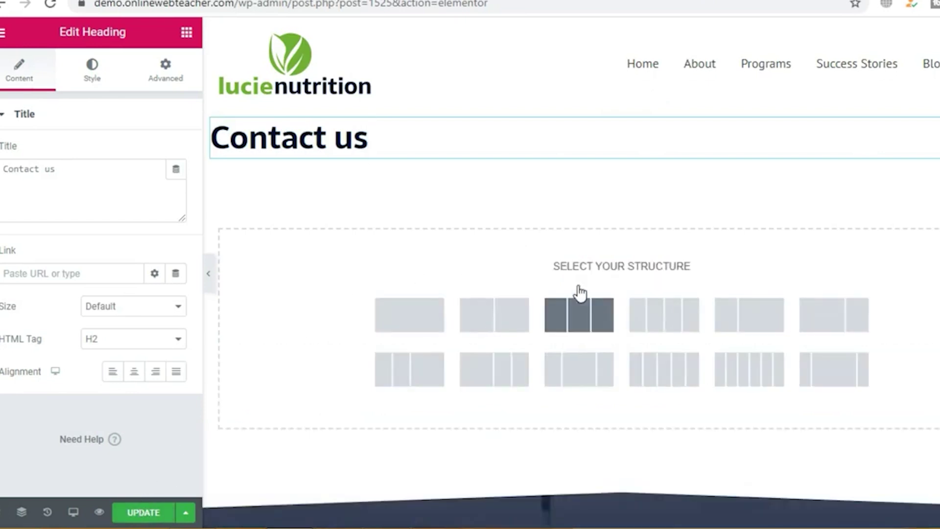
Step: Choose the two-column structure for the new section and toggle its Layout settings
click(508, 327)
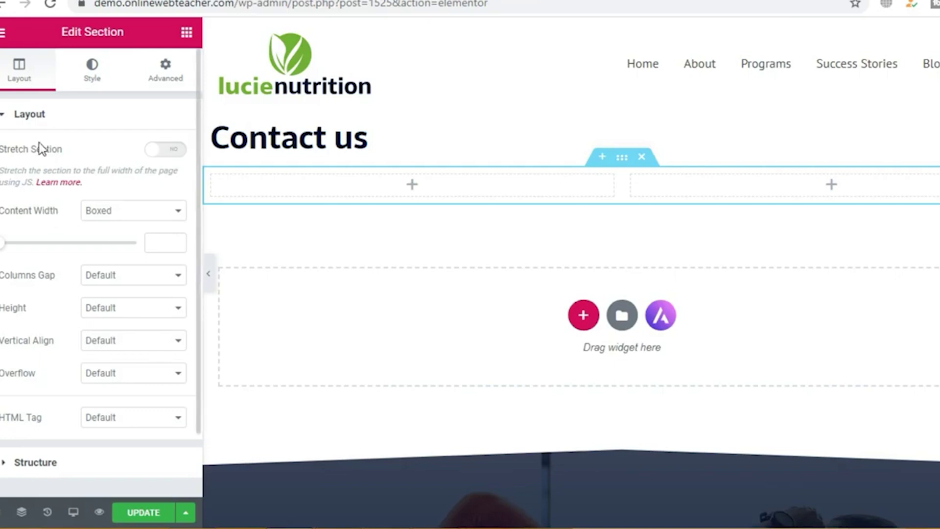
click(5, 116)
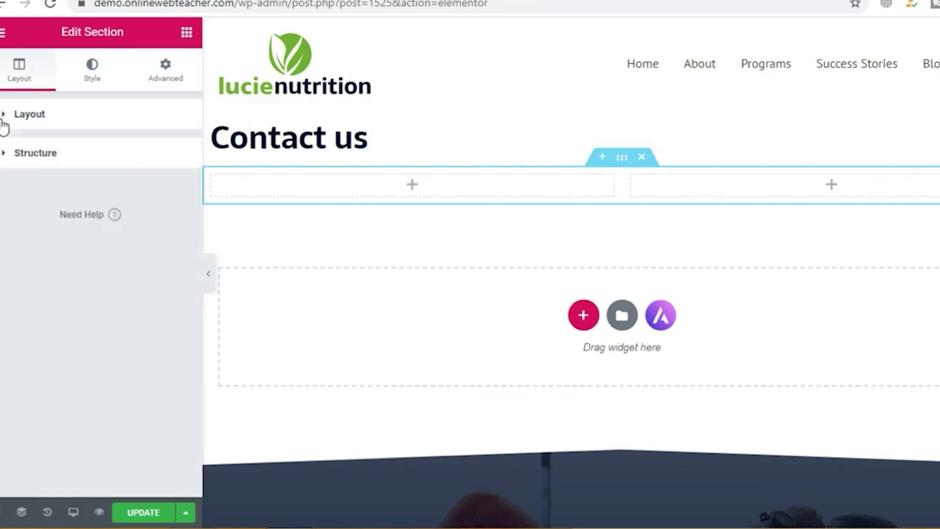
click(4, 121)
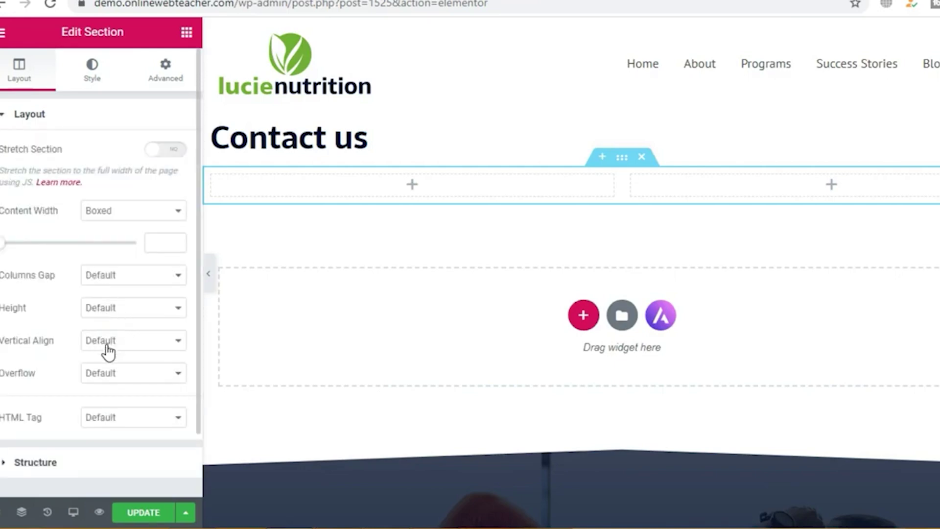
scroll(106, 344, down, 2)
scroll(106, 344, up, 2)
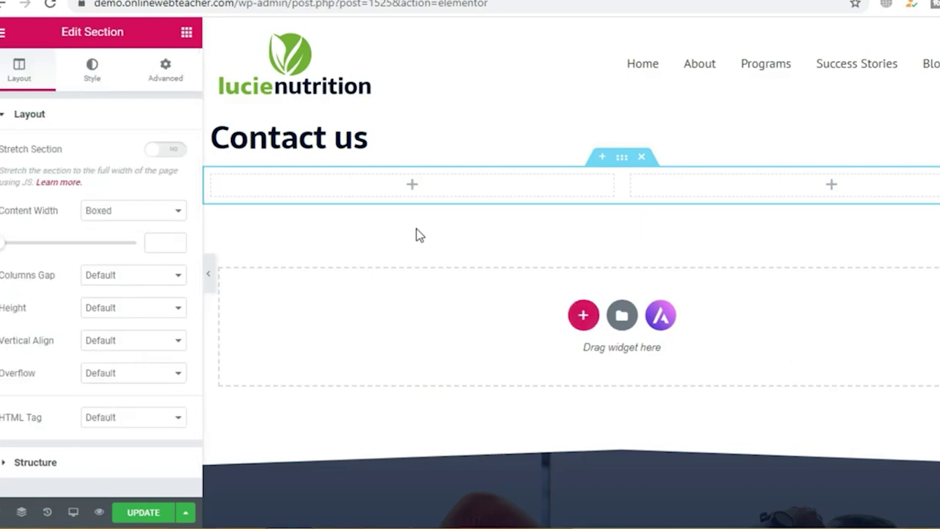
mouse_move(212, 179)
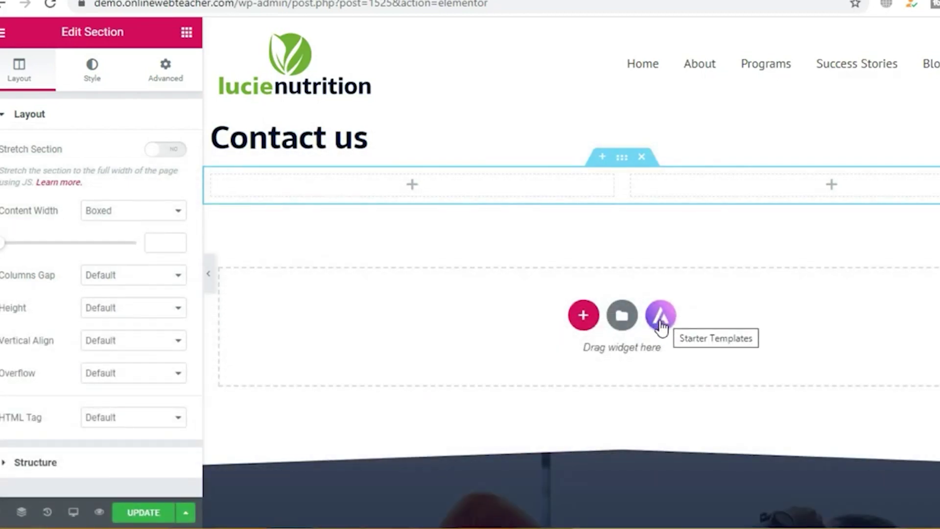
click(668, 328)
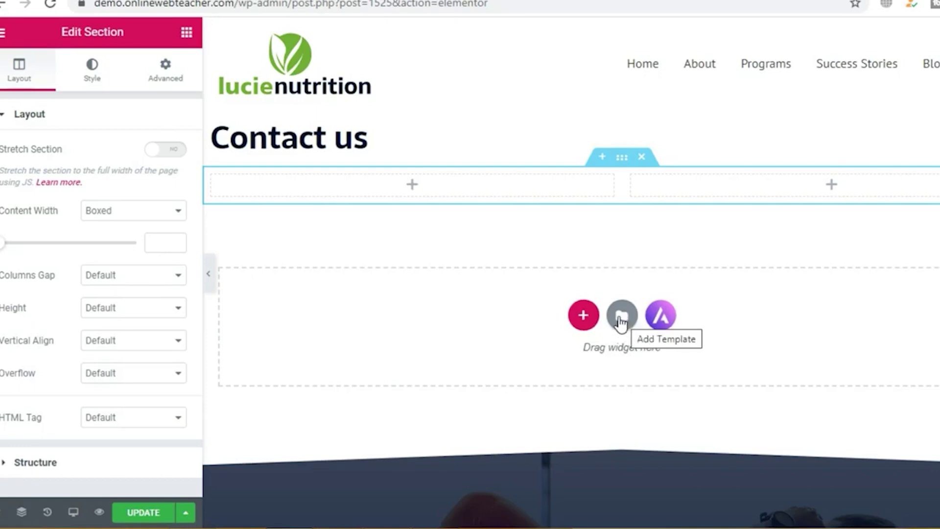
Step: Open the Elementor template library and browse the page templates
click(621, 317)
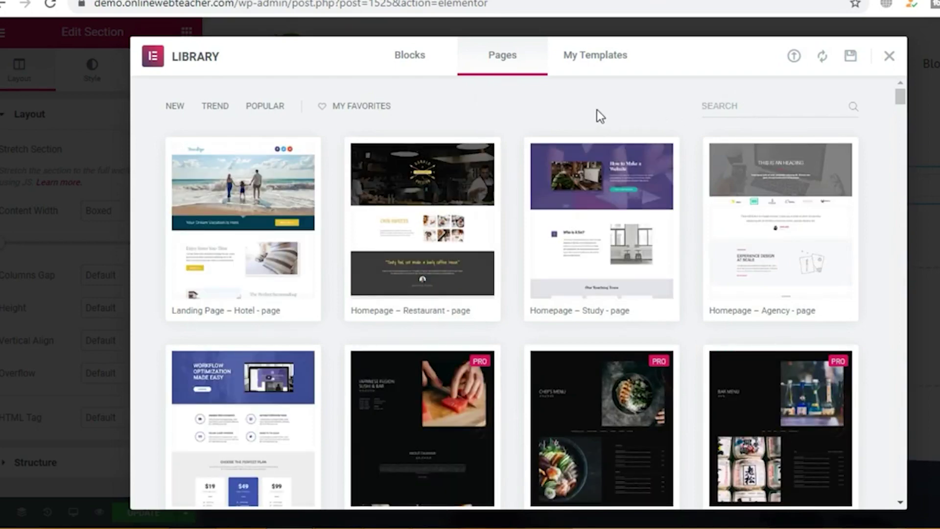
scroll(504, 182, down, 3)
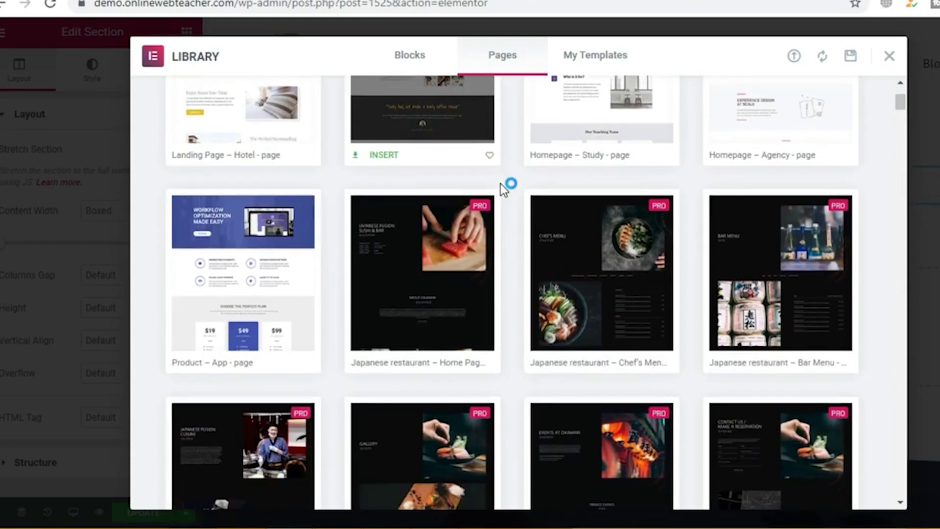
scroll(527, 239, down, 4)
scroll(514, 235, up, 4)
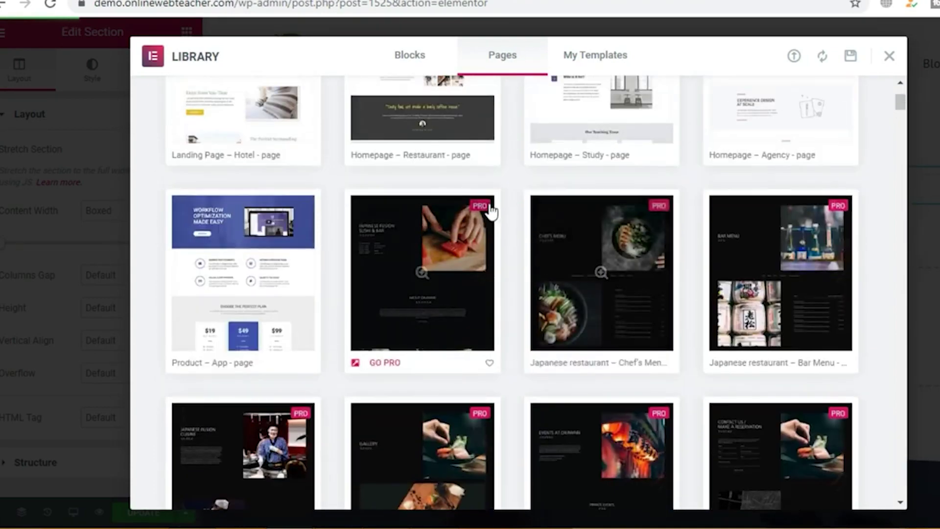
scroll(598, 225, down, 5)
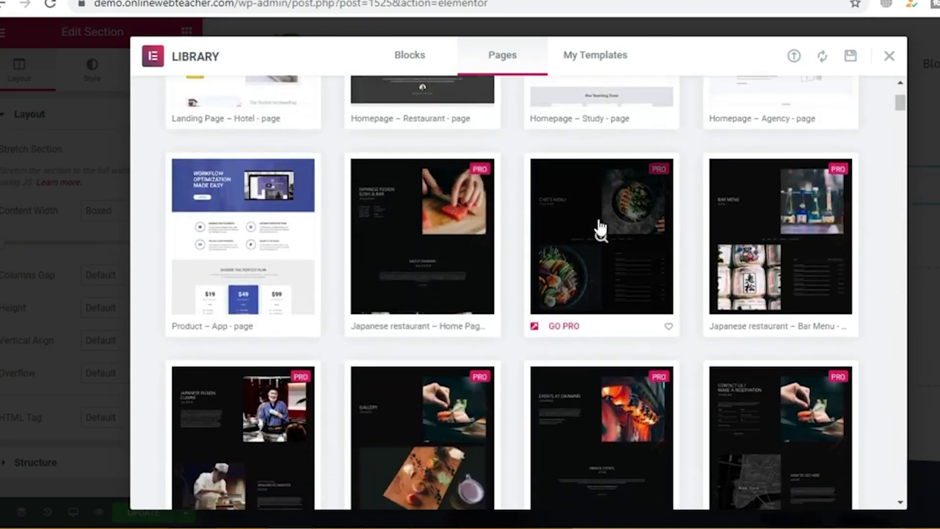
scroll(598, 226, down, 2)
scroll(598, 223, down, 4)
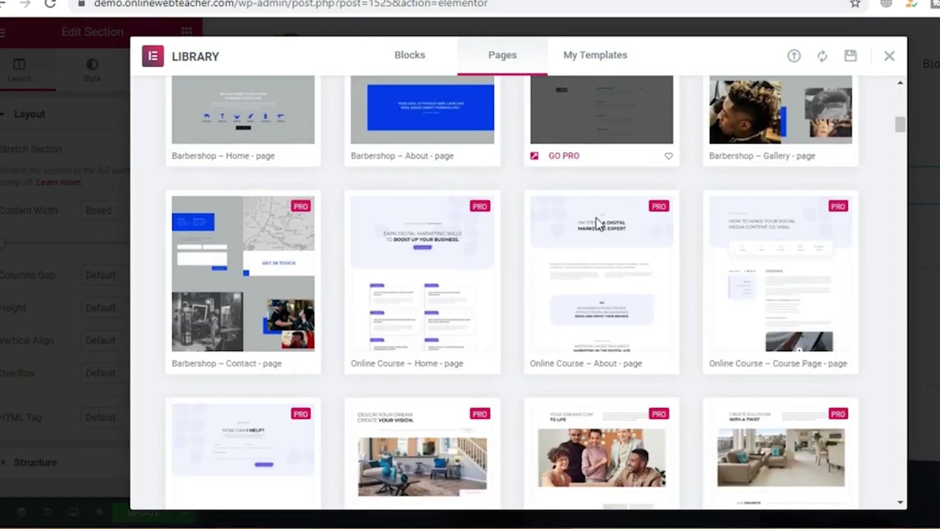
scroll(596, 221, up, 11)
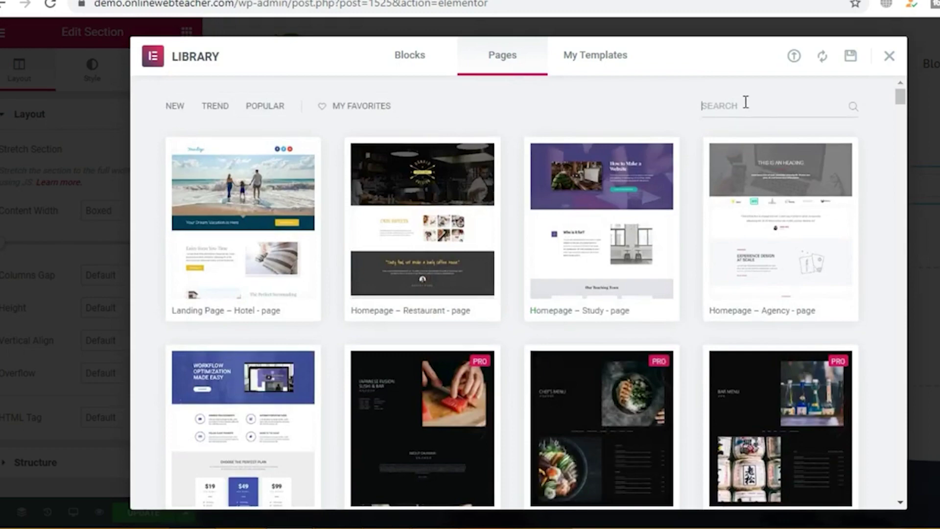
Step: Search the templates for 'prod' and insert a free product page template
text(pr)
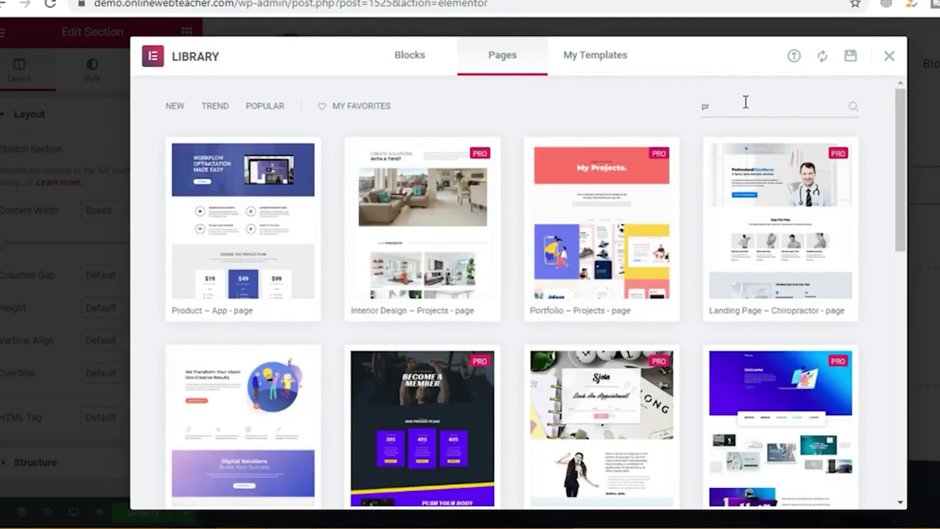
text(oduct)
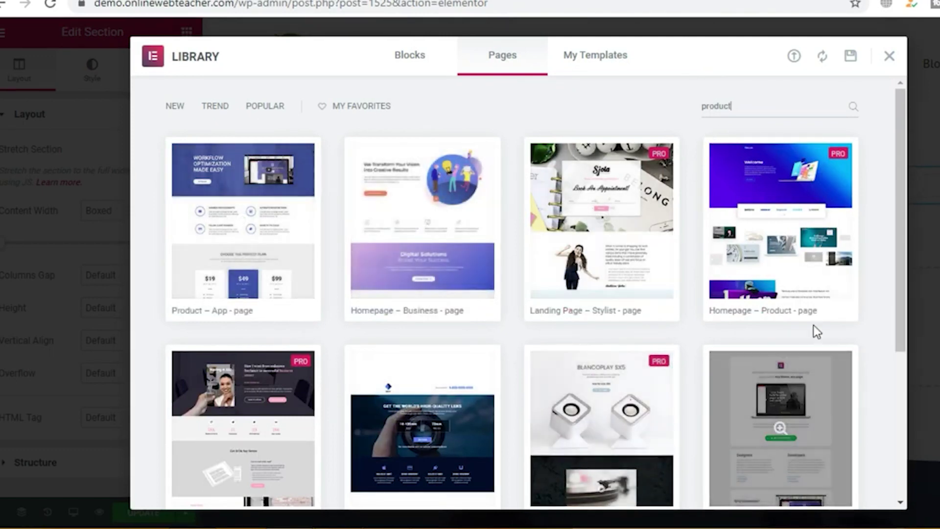
scroll(460, 310, down, 3)
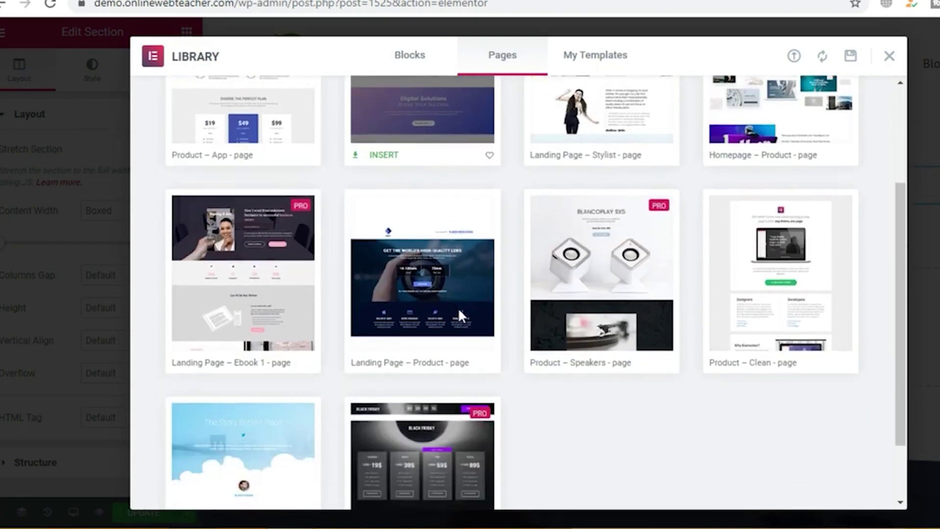
scroll(465, 309, up, 3)
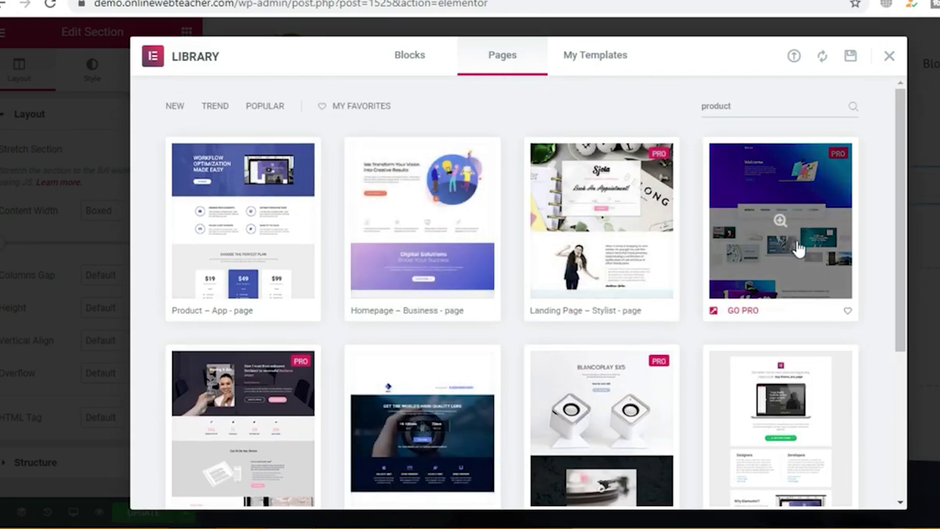
scroll(594, 243, down, 2)
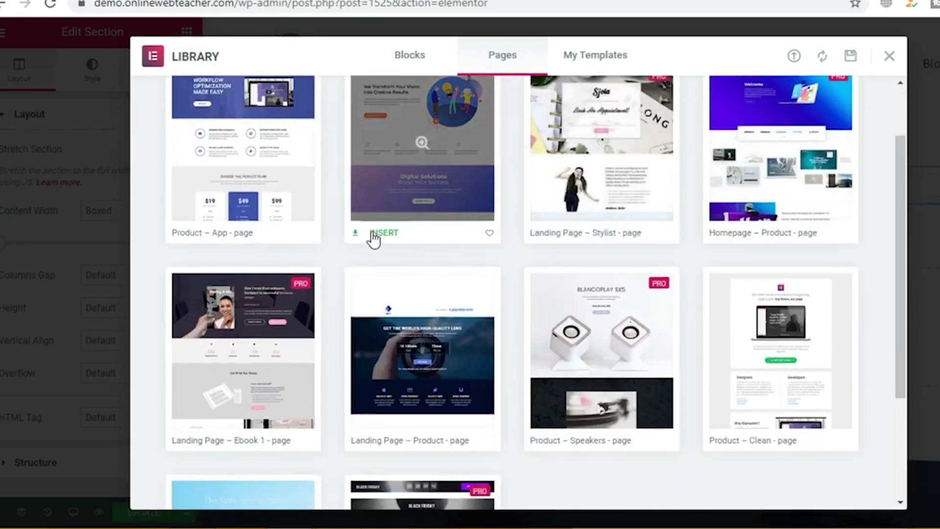
click(363, 235)
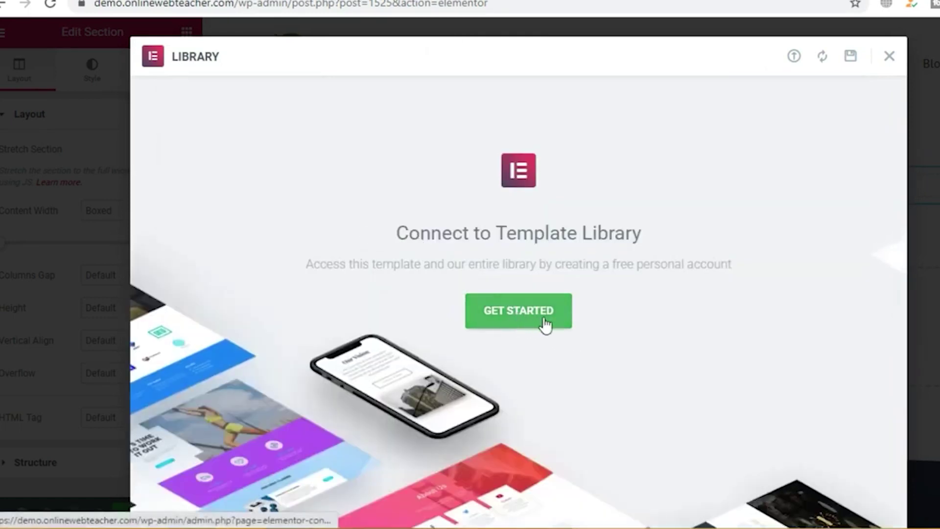
Step: Connect the site to the template library so the 'Workflow Optimization Made Easy' template loads
click(525, 316)
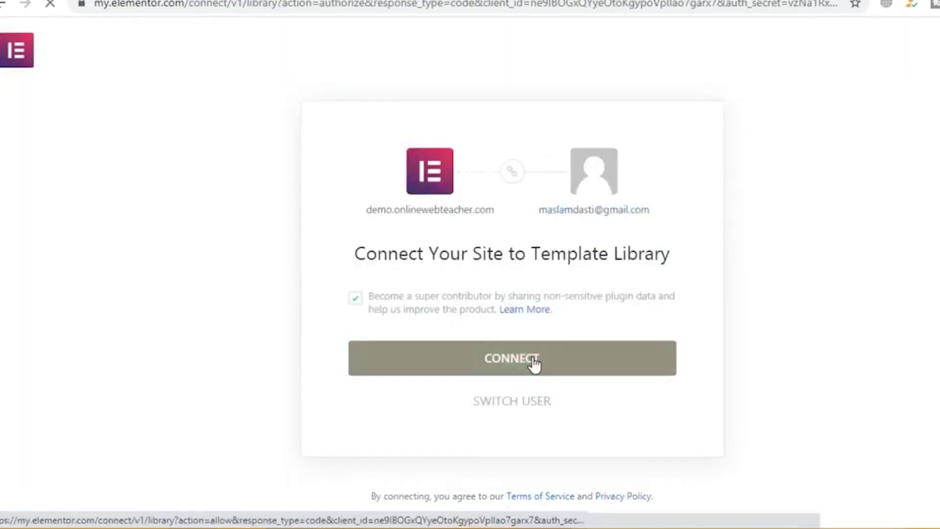
click(523, 365)
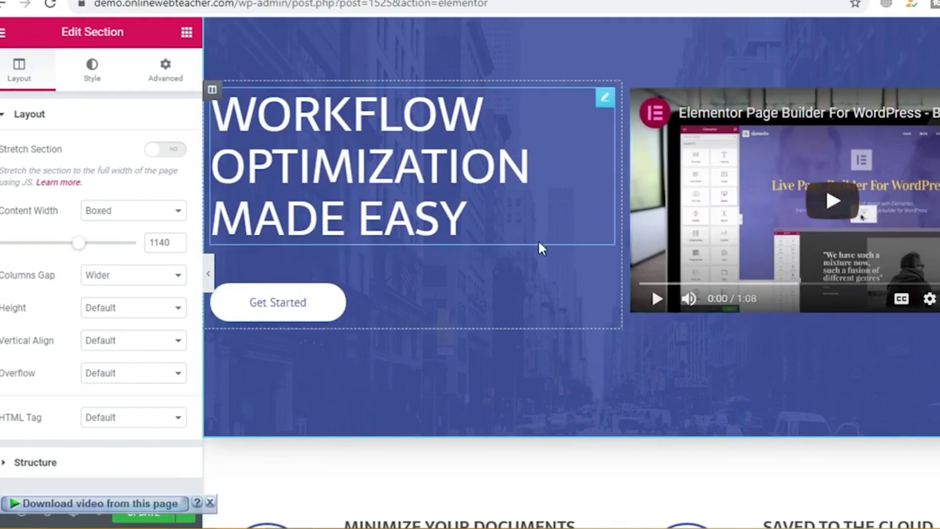
Step: Inspect the video's YouTube link and the 'Workflow Optimization Made Easy' heading
scroll(790, 274, up, 3)
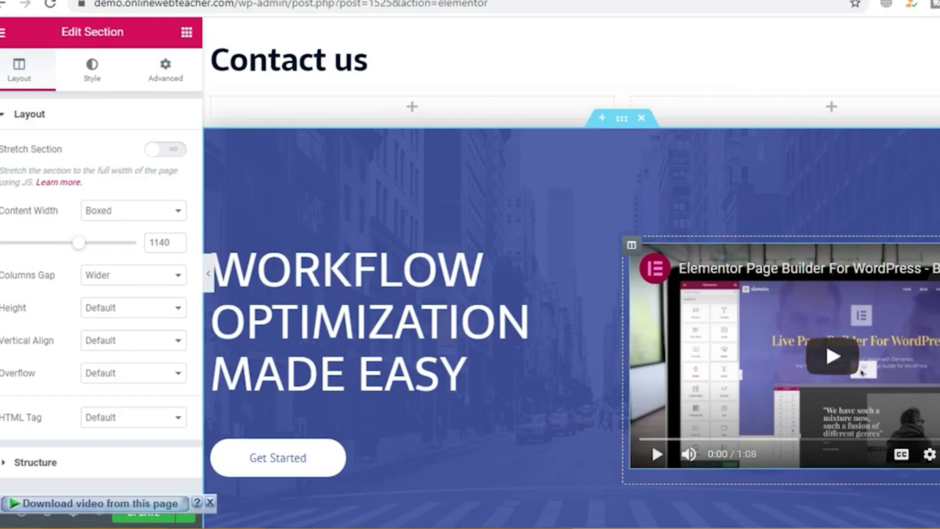
click(889, 289)
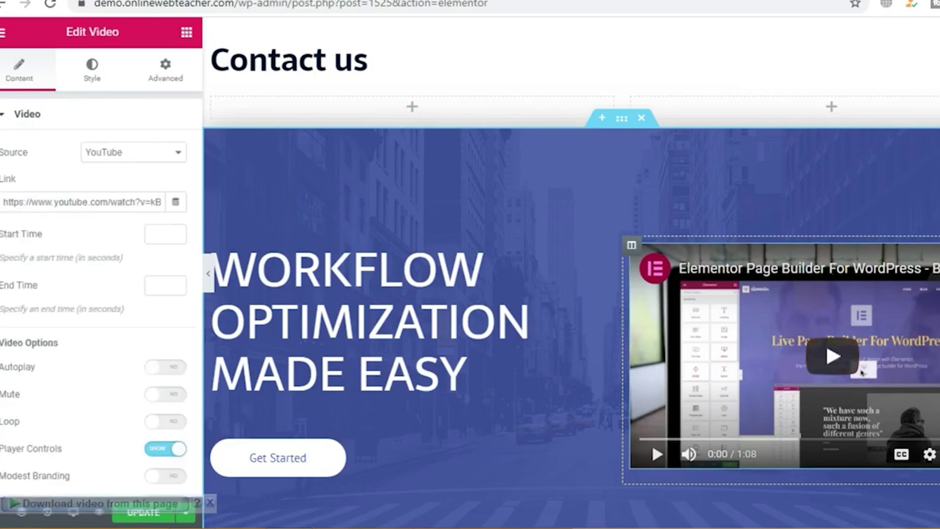
click(52, 203)
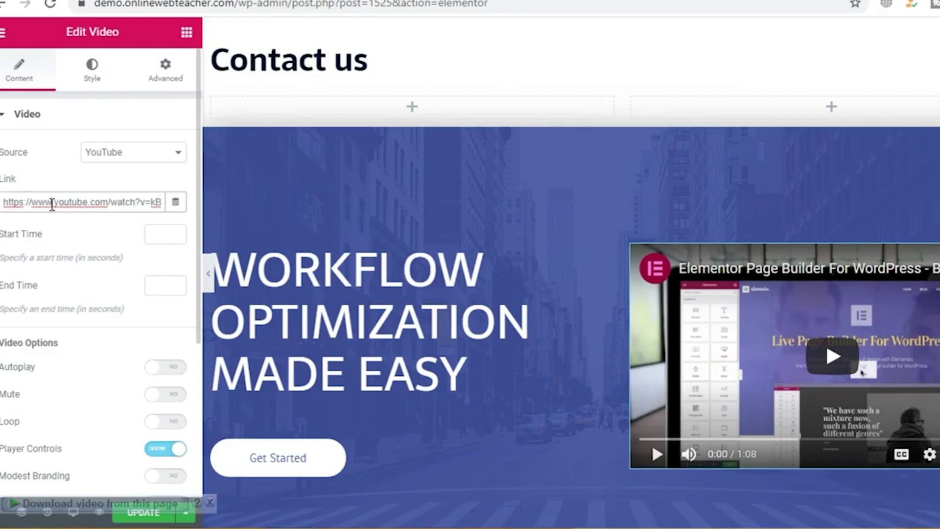
scroll(651, 404, down, 2)
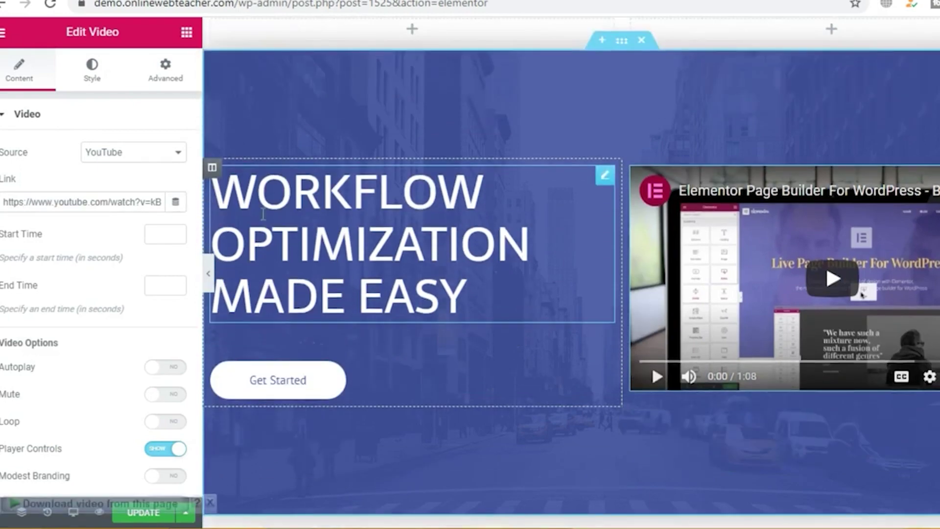
click(358, 223)
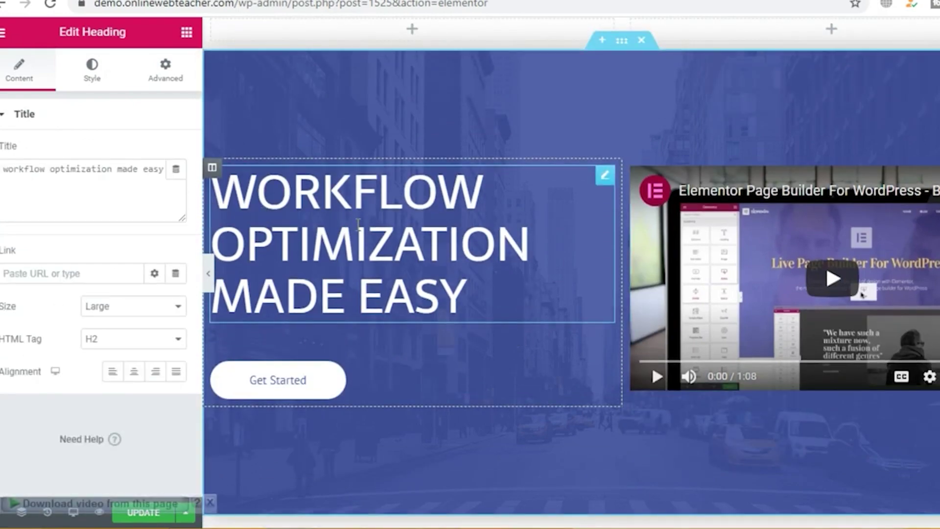
Step: Scroll through the rest of the page, then exit Elementor to the dashboard
scroll(358, 225, down, 8)
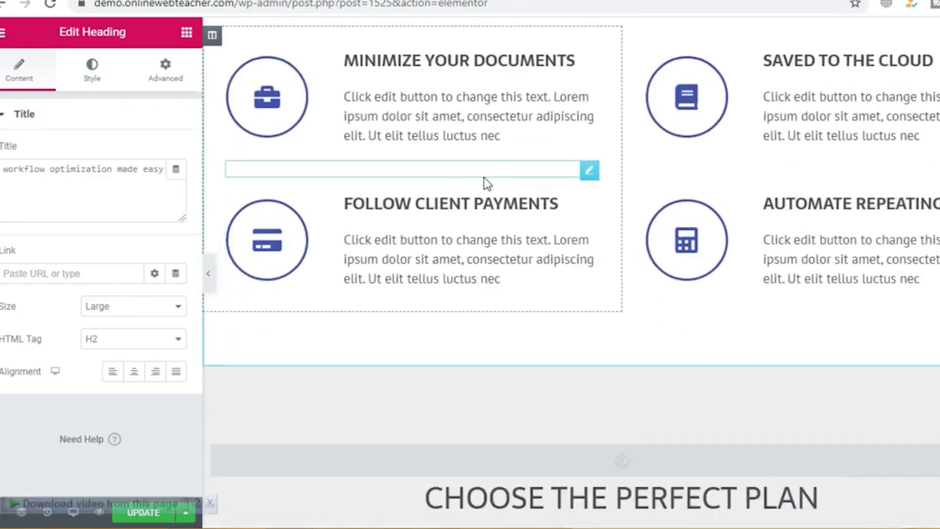
scroll(483, 181, down, 20)
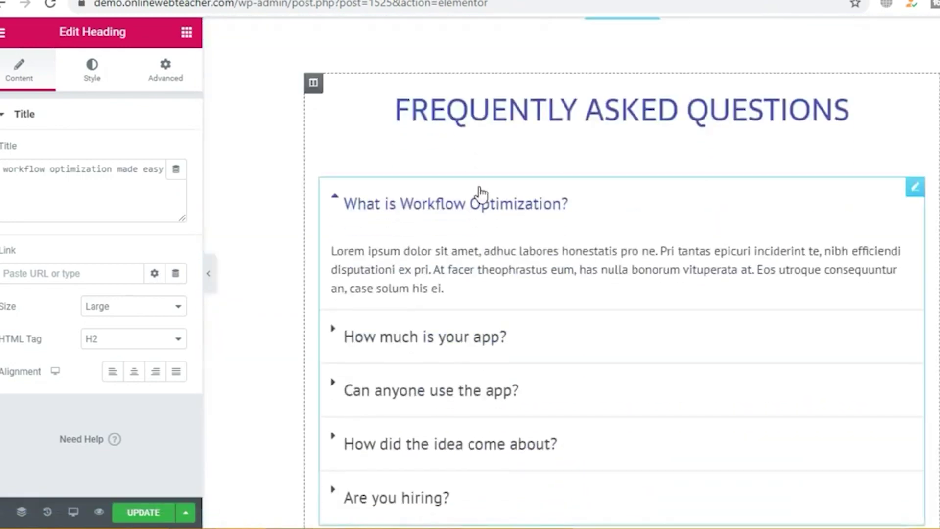
scroll(480, 191, down, 5)
scroll(480, 192, up, 12)
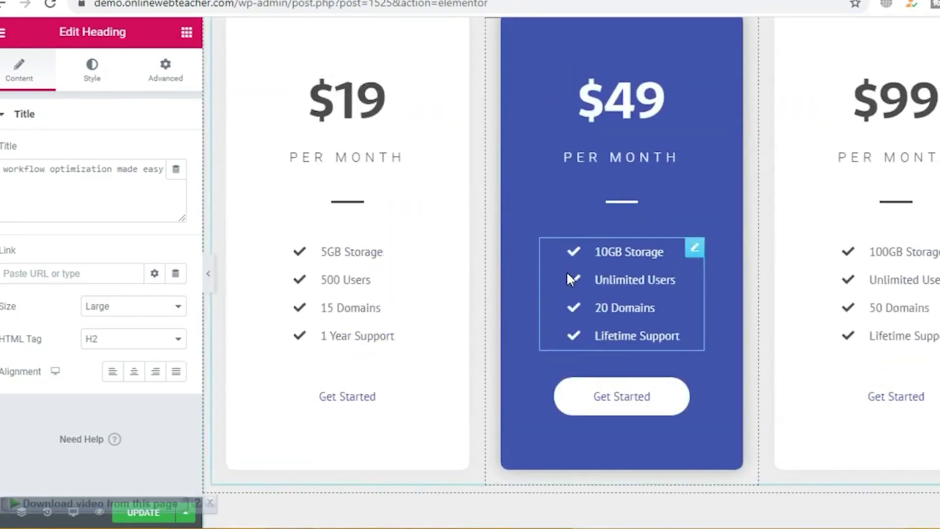
scroll(563, 279, down, 20)
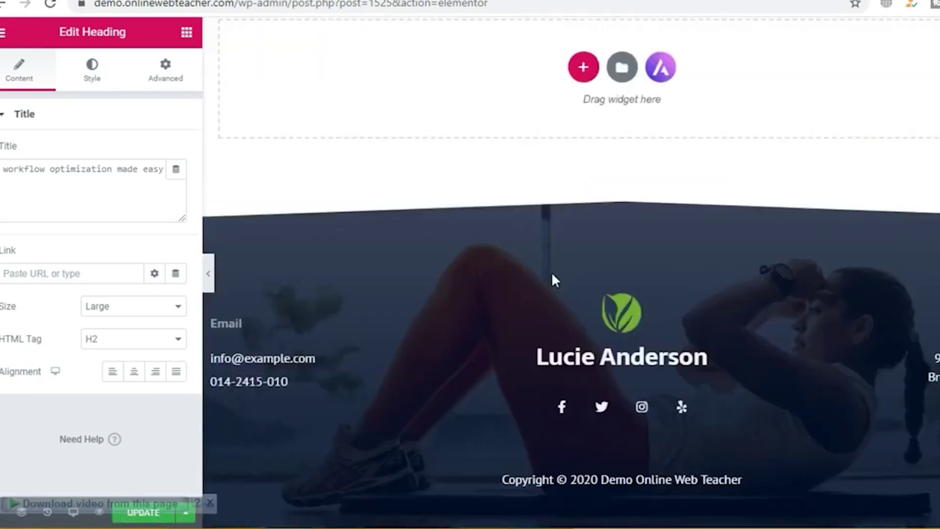
scroll(551, 273, up, 5)
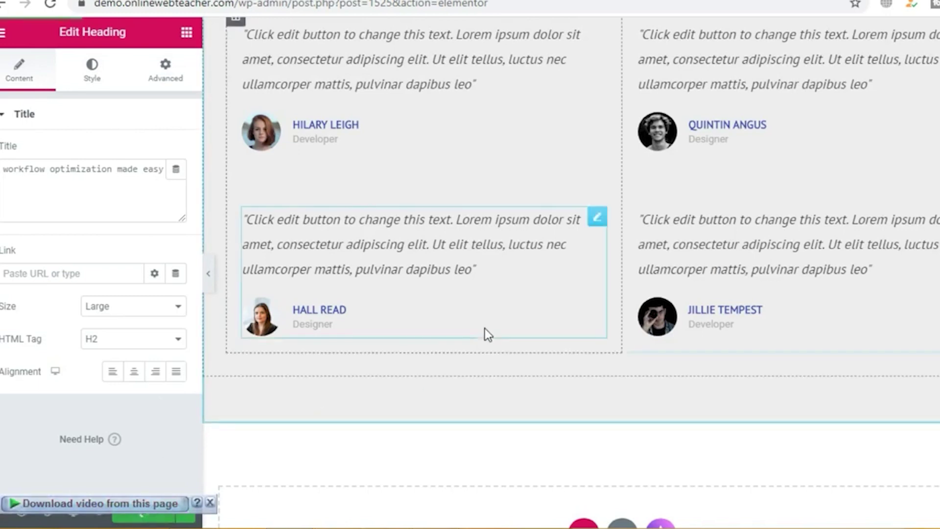
click(2, 33)
click(92, 477)
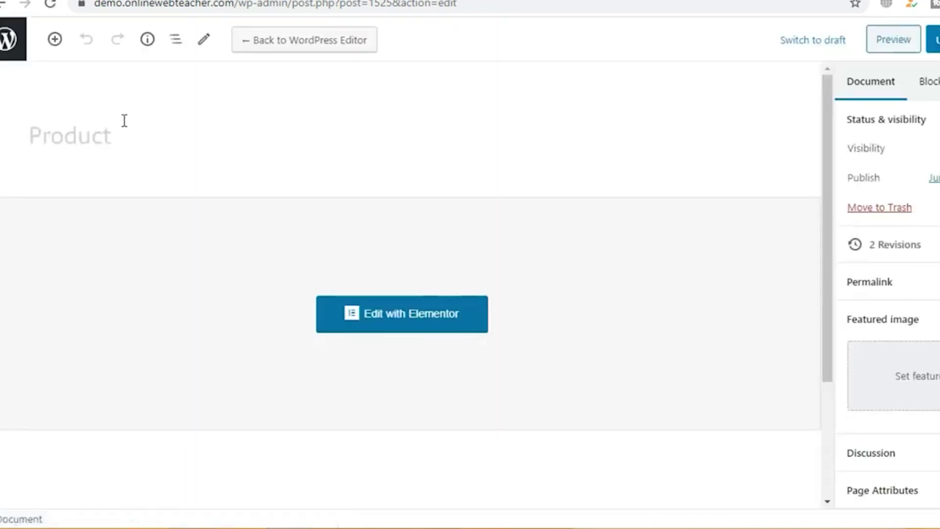
Step: From All Pages, open the live Product page in a new tab
click(422, 321)
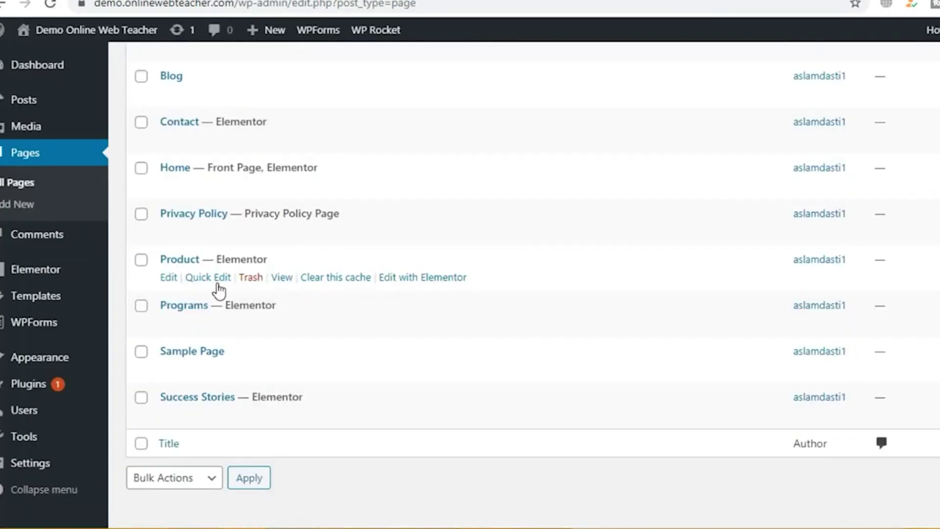
right_click(284, 279)
click(333, 292)
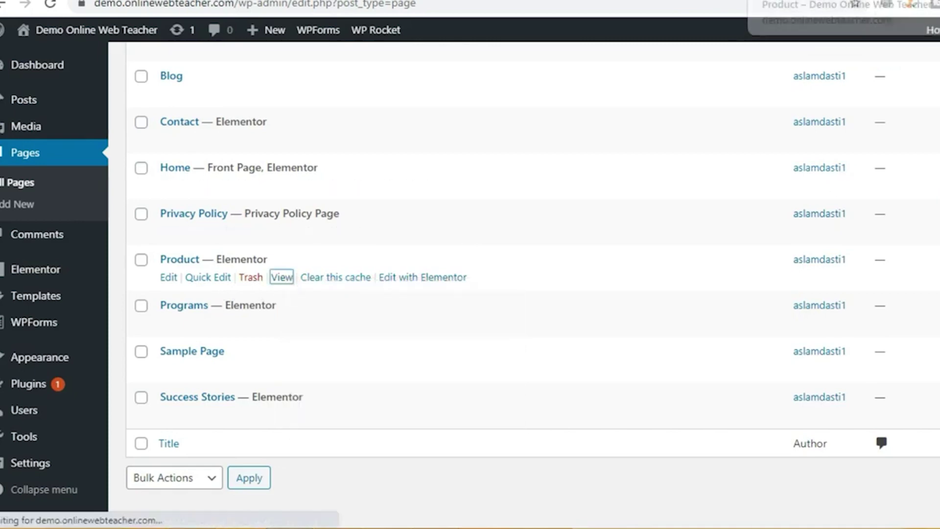
click(842, 1)
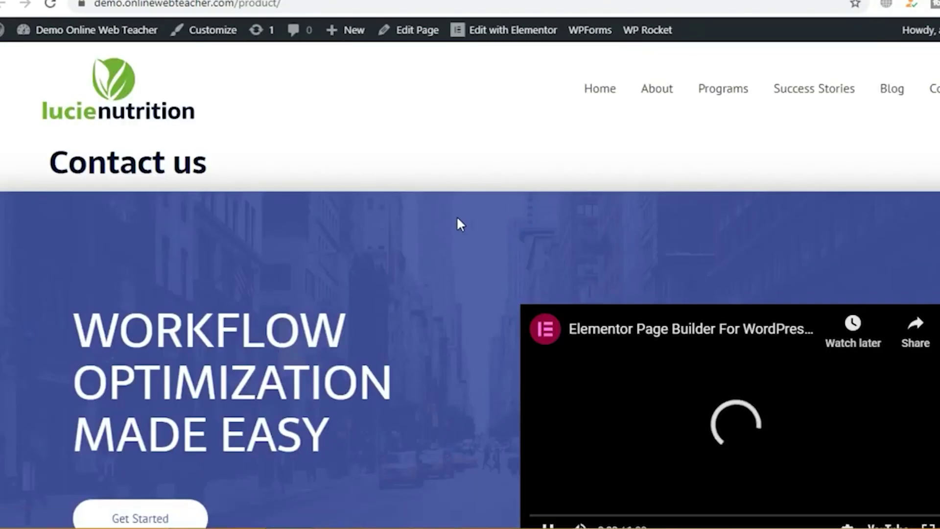
Step: Pause the embedded YouTube video and scroll through the live Product page's sections
scroll(457, 220, down, 5)
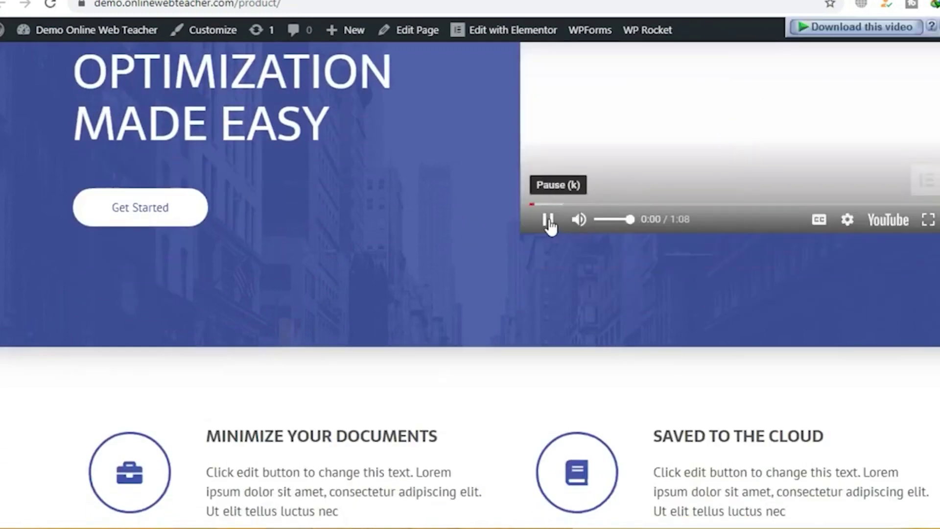
click(548, 221)
scroll(429, 196, up, 5)
scroll(431, 201, down, 9)
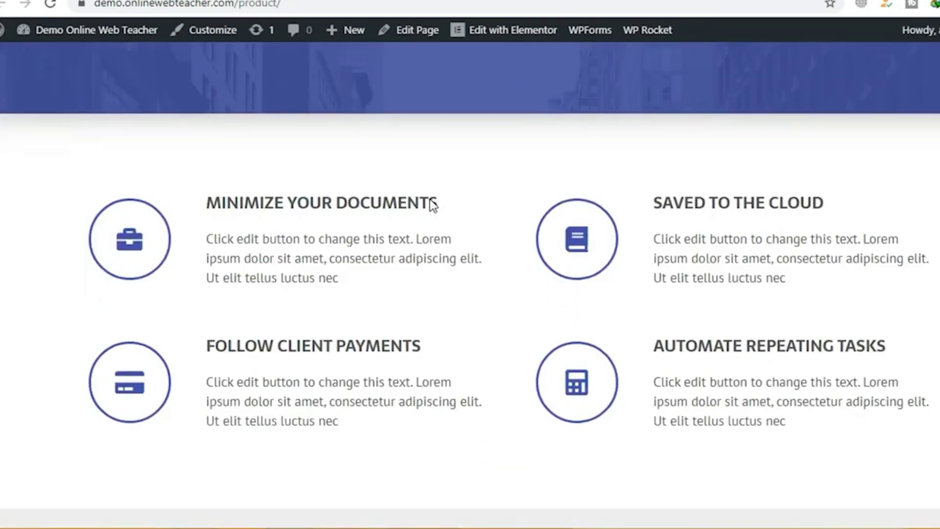
scroll(431, 202, down, 20)
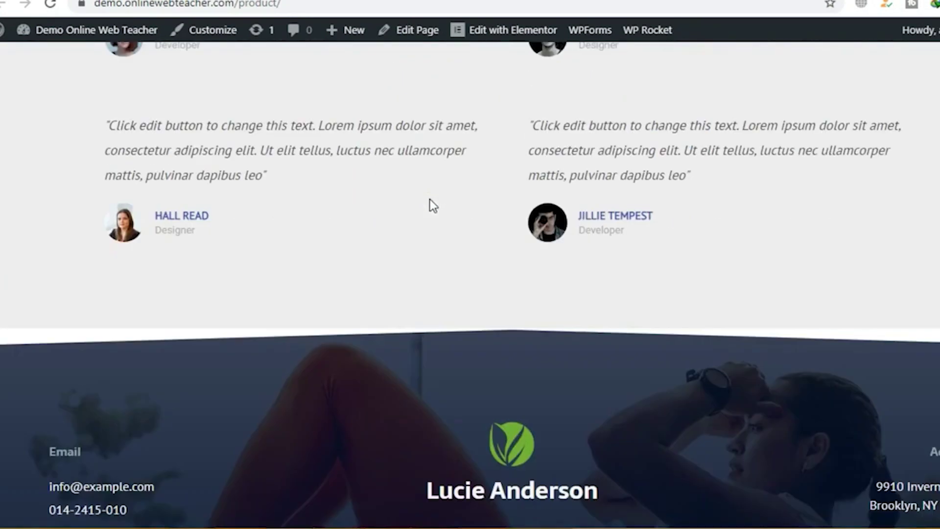
scroll(430, 199, up, 20)
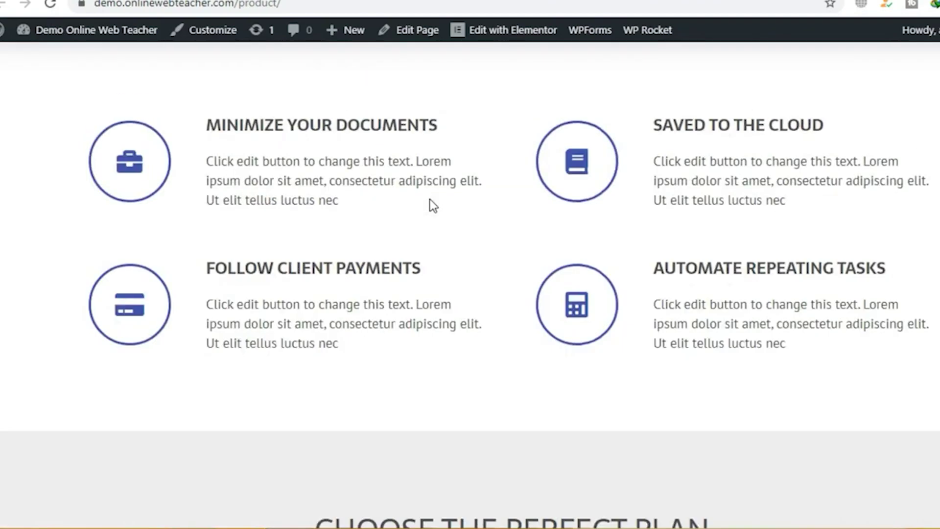
scroll(430, 199, up, 10)
Step: Return to the admin Pages list and go to Appearance > Menus
key(alt+Left)
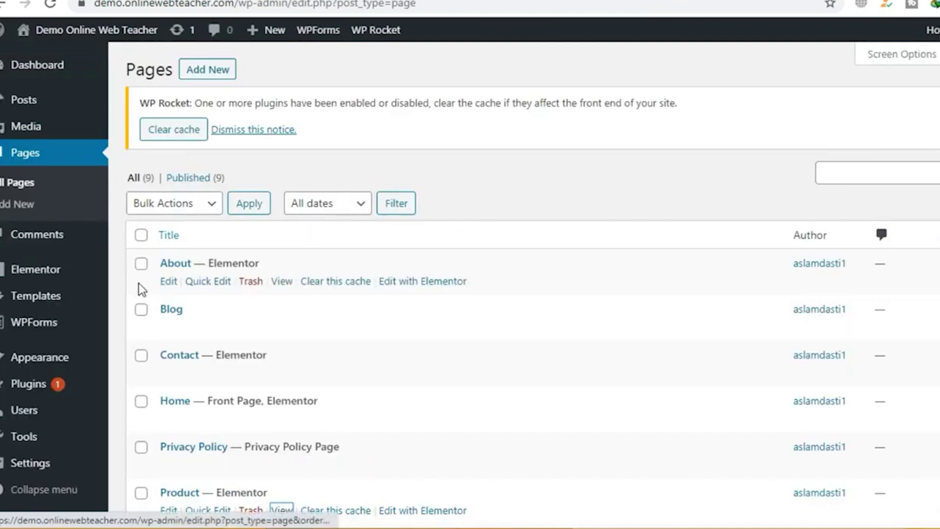
scroll(59, 313, down, 2)
mouse_move(42, 363)
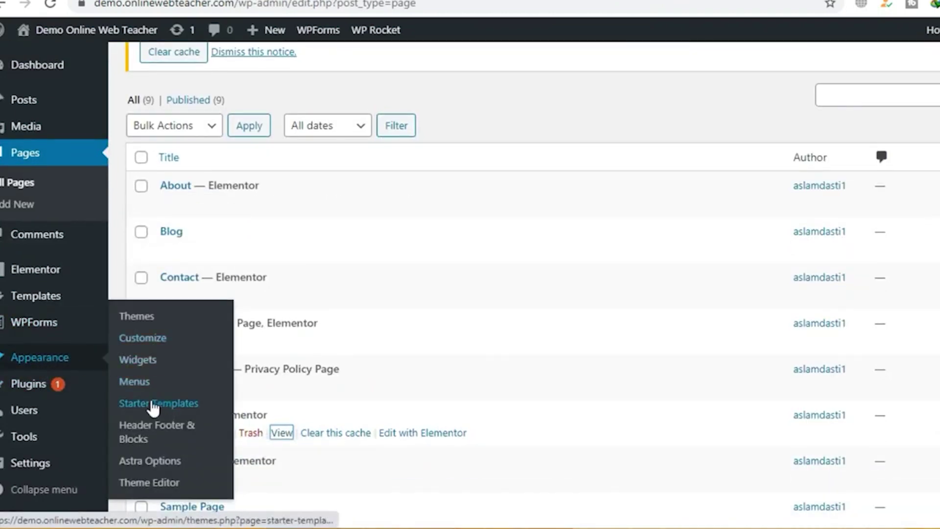
click(134, 382)
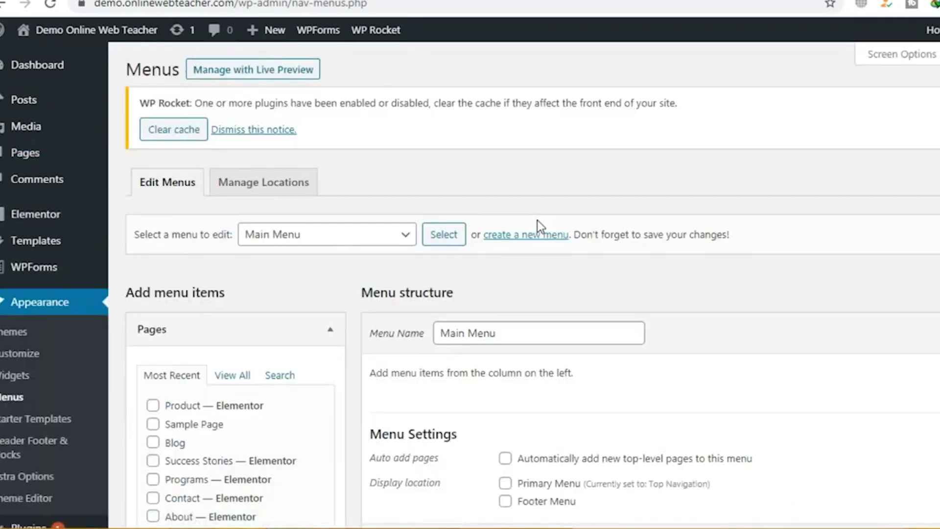
scroll(599, 228, down, 4)
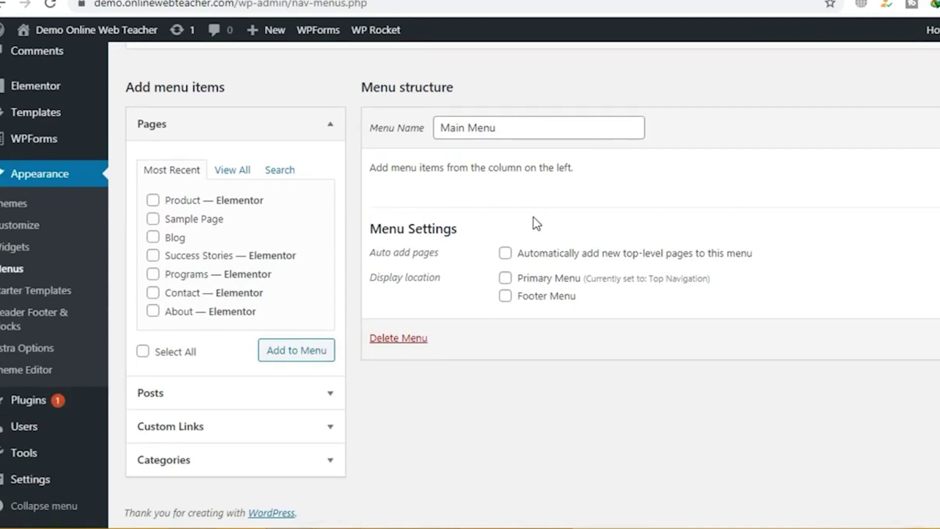
scroll(533, 219, up, 3)
scroll(589, 223, down, 3)
scroll(590, 223, up, 3)
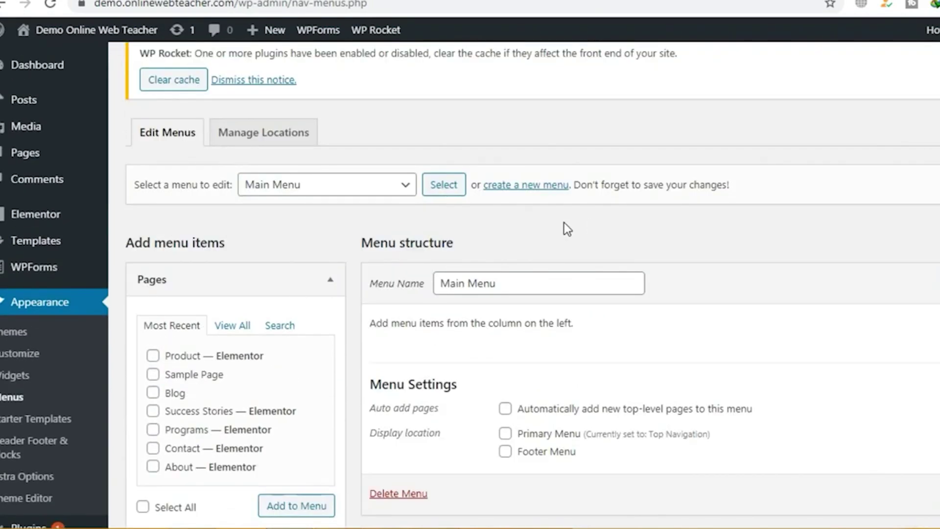
Step: Select and load the Top Navigation (Primary Menu) menu for editing
click(378, 195)
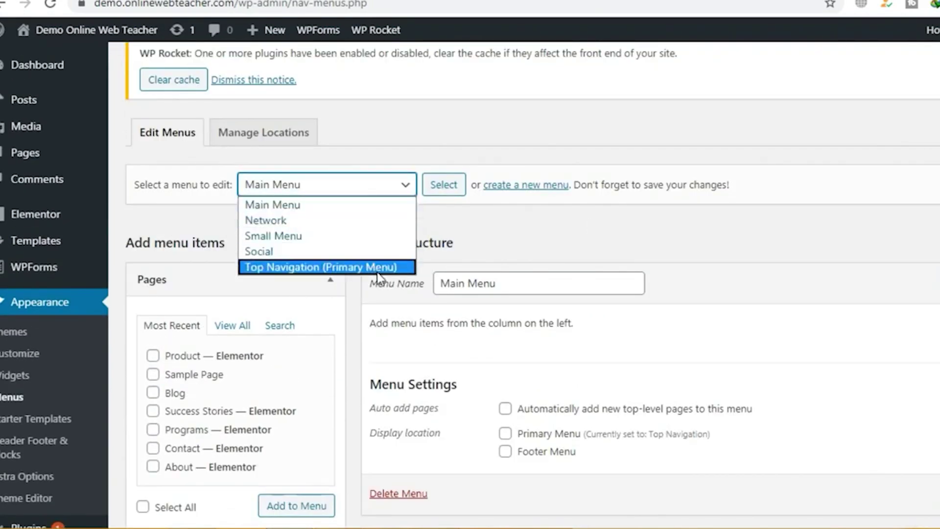
click(359, 268)
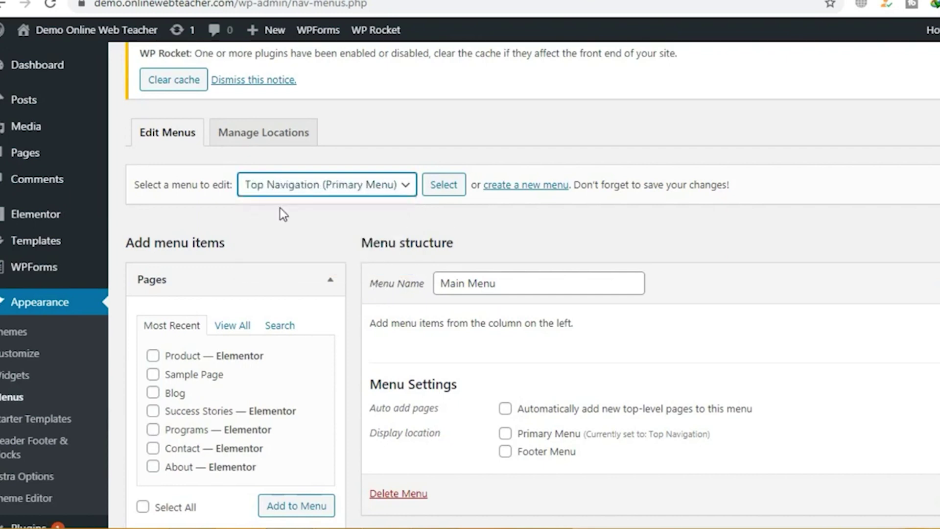
click(375, 192)
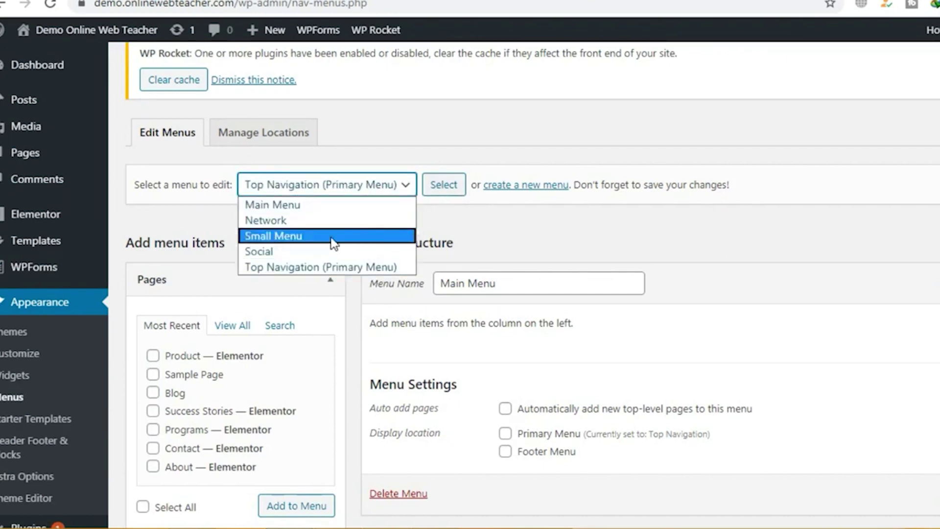
click(289, 272)
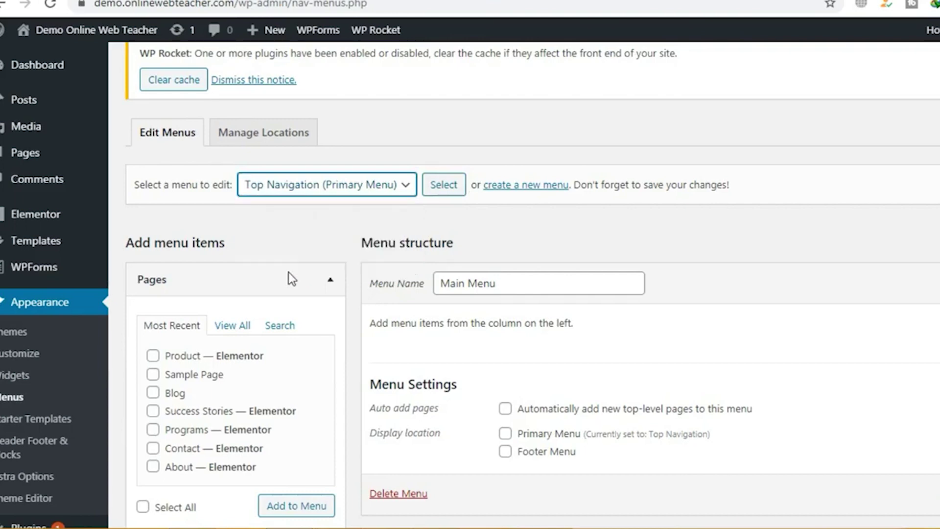
click(444, 185)
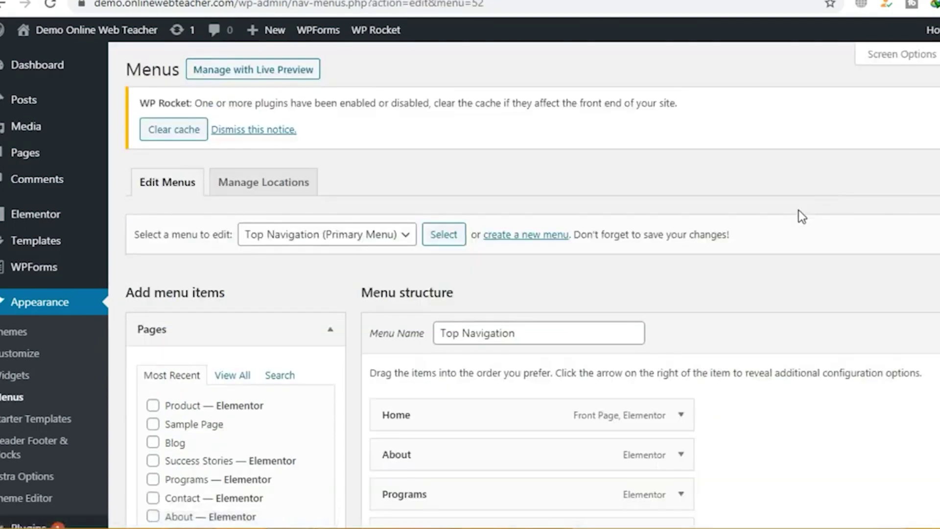
Step: Add Product and a second Blog item to Top Navigation and save the menu
scroll(798, 214, down, 5)
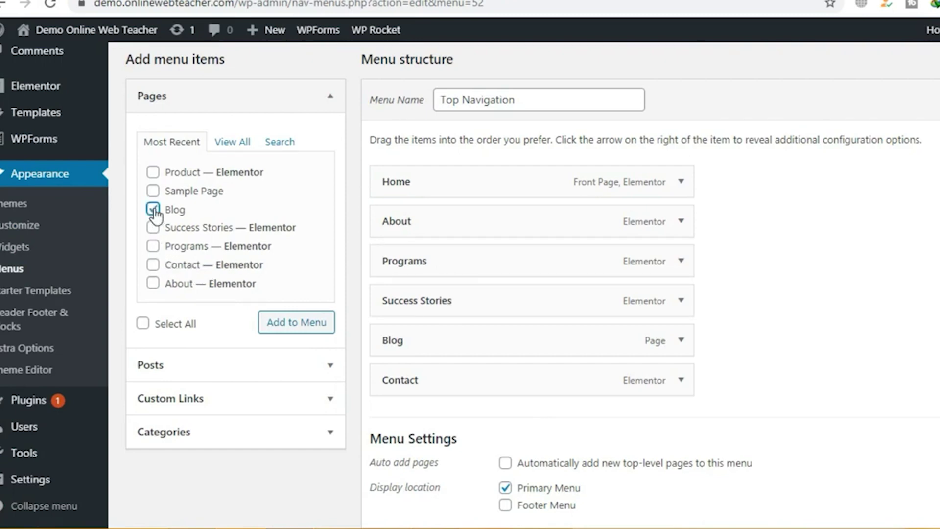
click(153, 172)
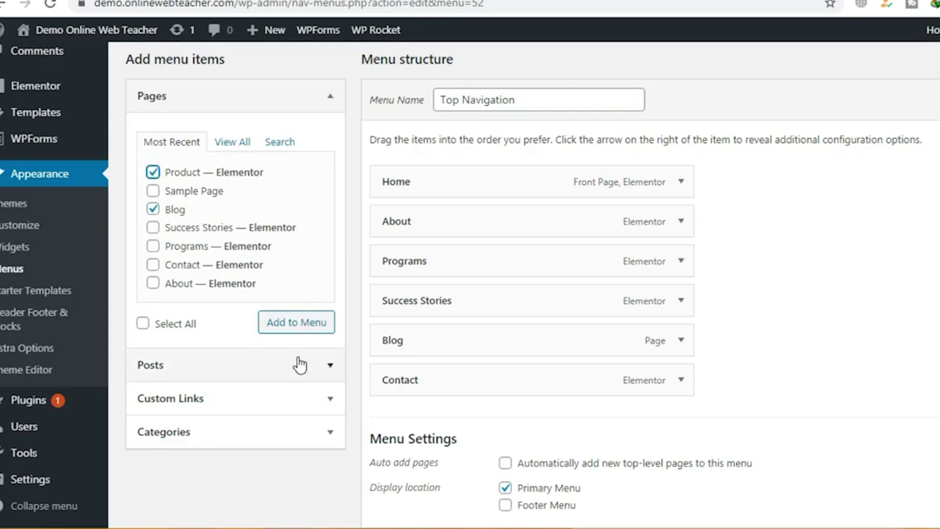
click(298, 326)
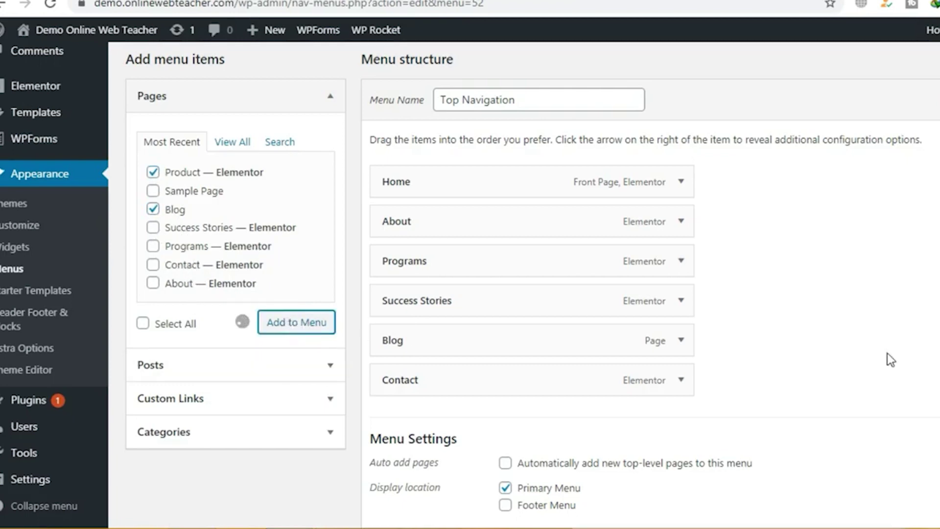
scroll(880, 342, down, 3)
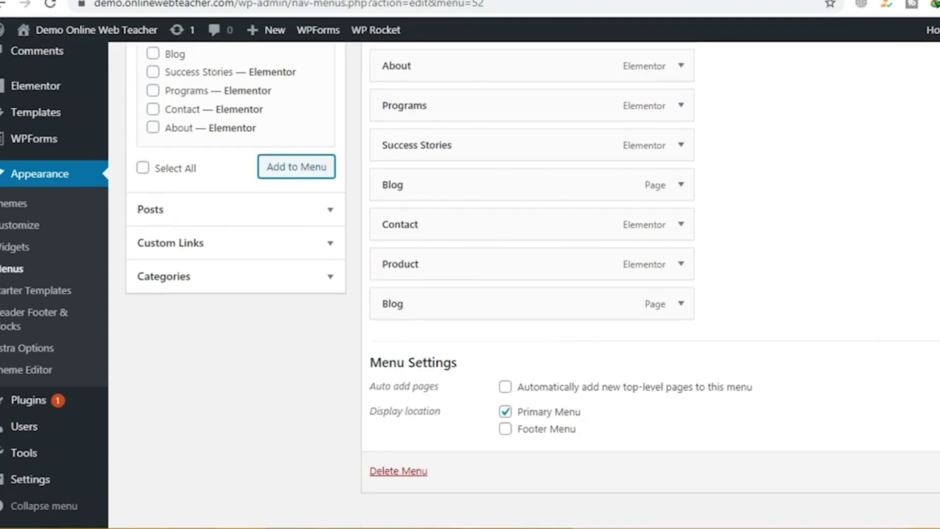
click(909, 465)
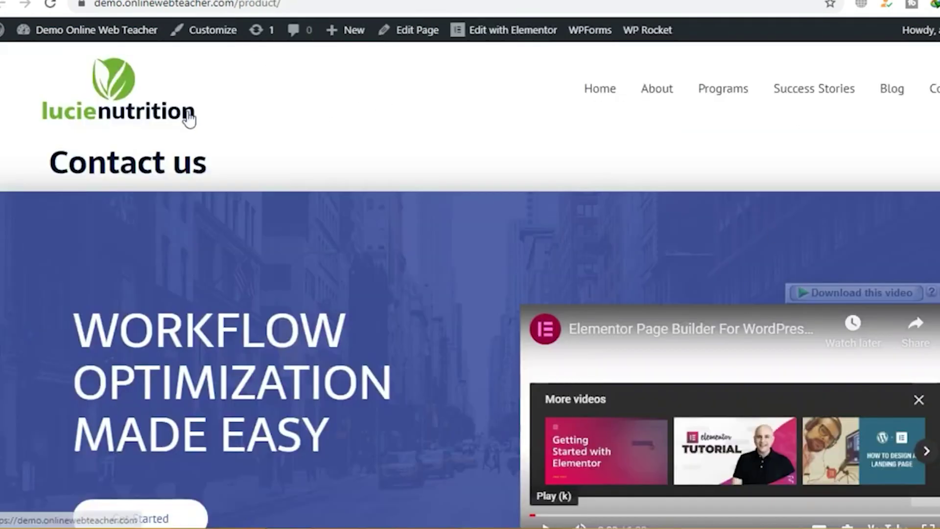
Step: Expand the Programs item in Top Navigation and remove it from the menu
click(130, 109)
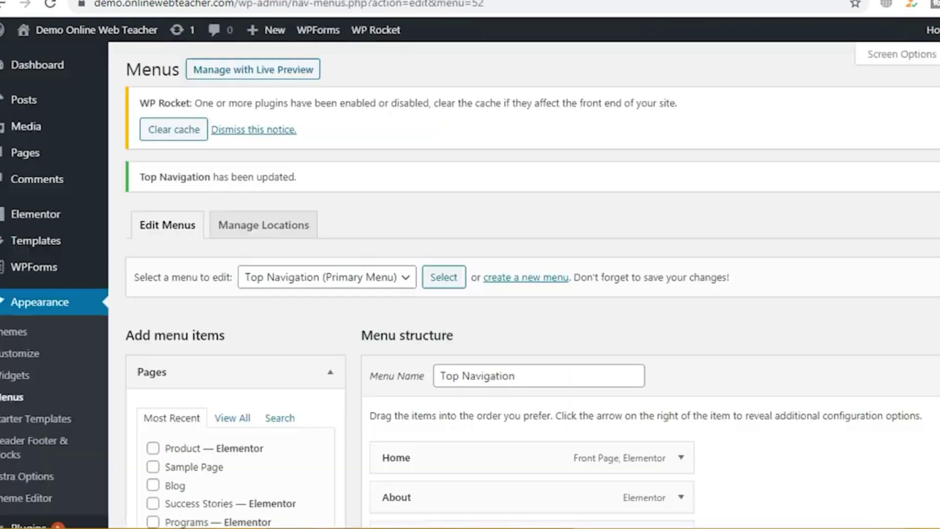
scroll(554, 230, down, 6)
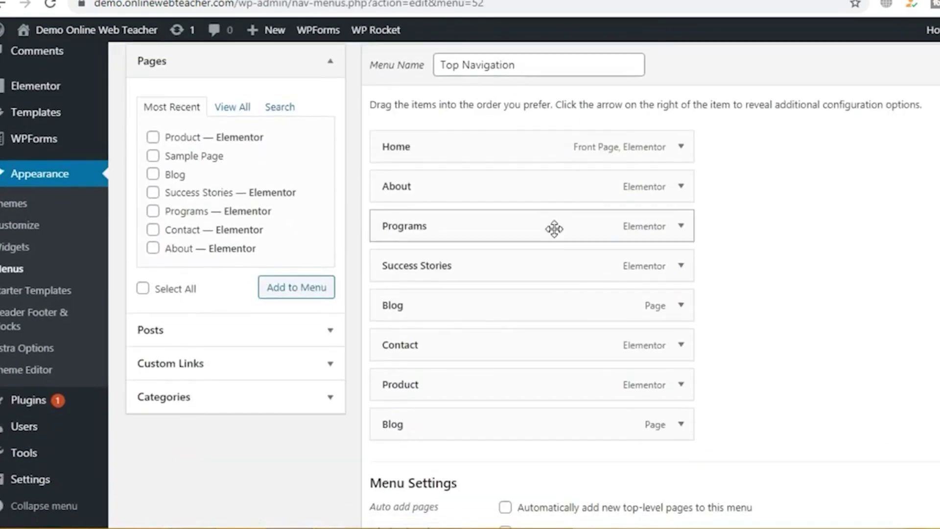
click(681, 227)
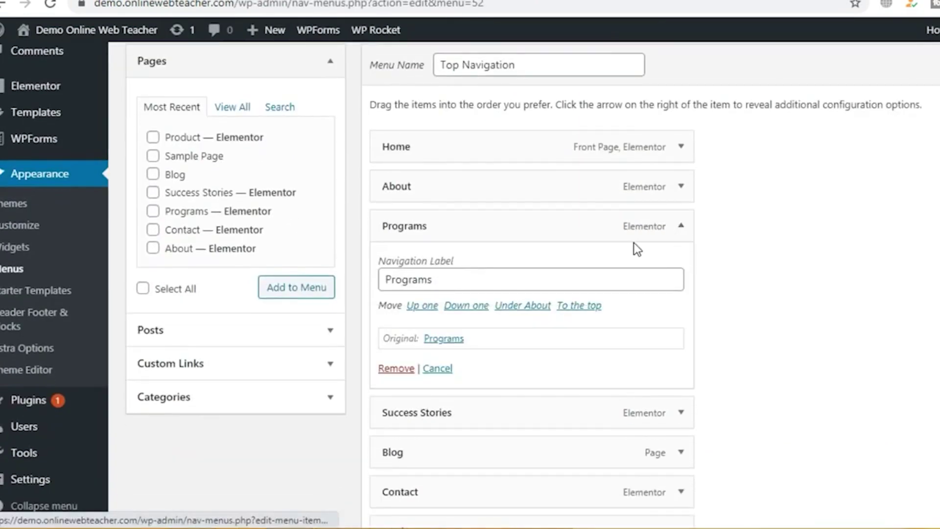
scroll(457, 293, down, 2)
click(397, 292)
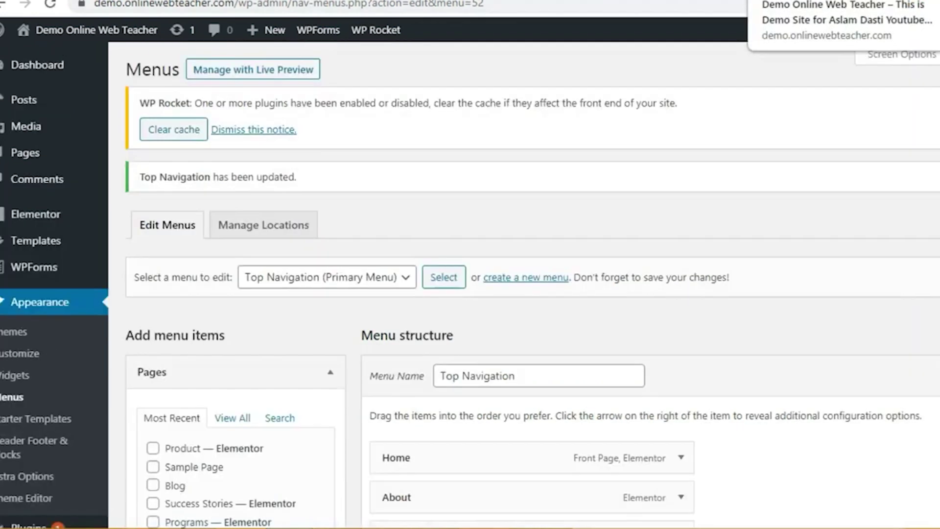
Step: Reload the live homepage to confirm Programs is gone from the header
click(833, 1)
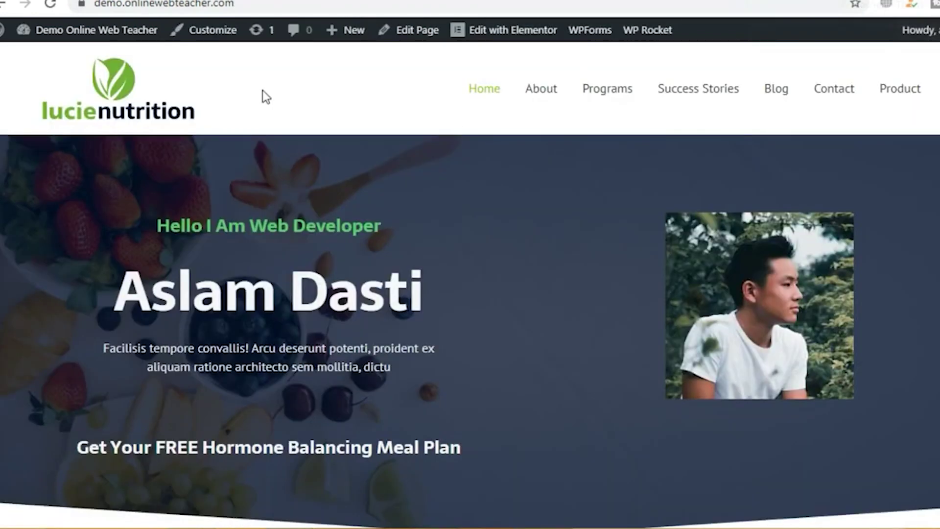
click(50, 4)
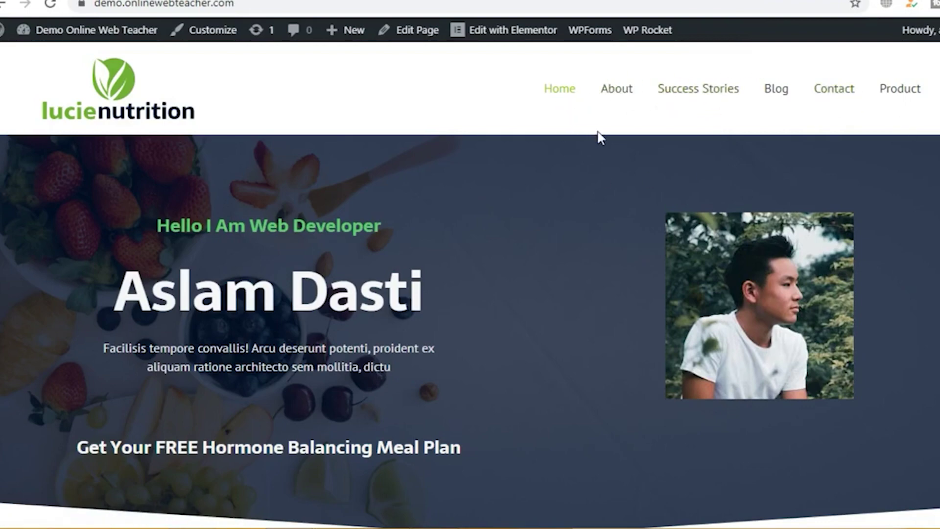
click(680, 2)
Step: Nest Success Stories under About, then reload the site to see About's dropdown
scroll(547, 361, down, 5)
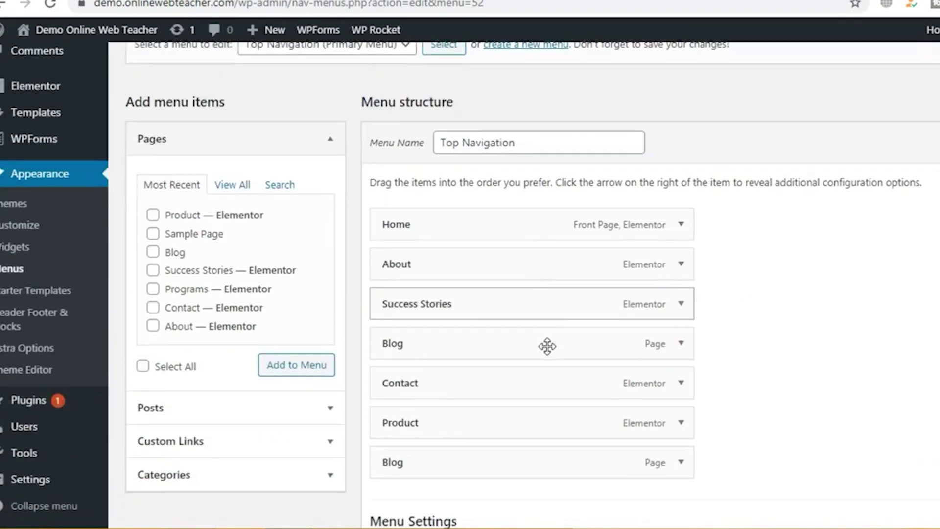
scroll(539, 285, down, 2)
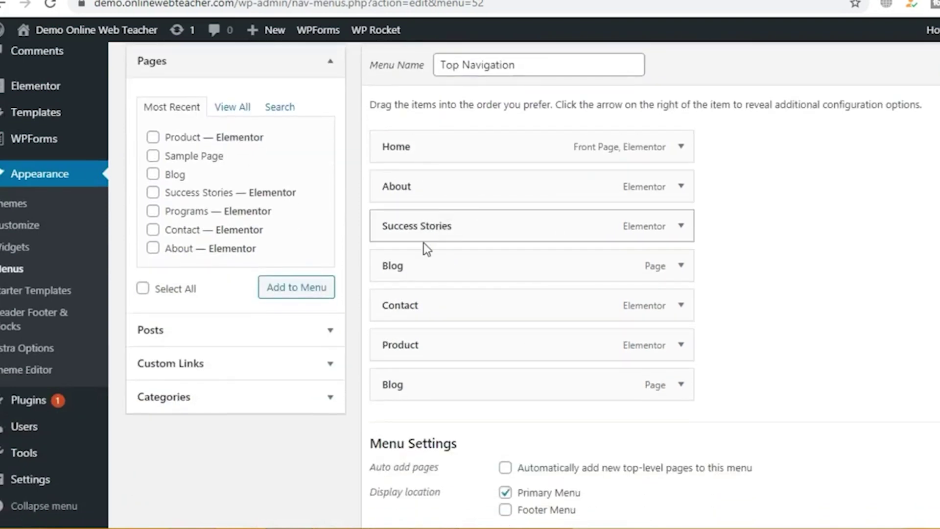
mouse_move(420, 228)
mouse_down()
mouse_move(436, 170)
mouse_move(418, 225)
mouse_move(441, 221)
mouse_move(409, 227)
mouse_move(434, 221)
mouse_up()
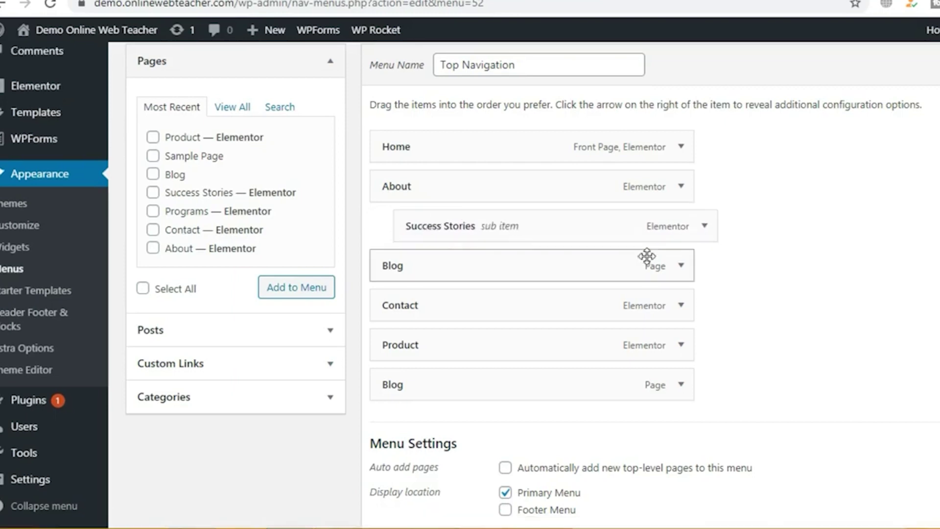
scroll(730, 299, down, 2)
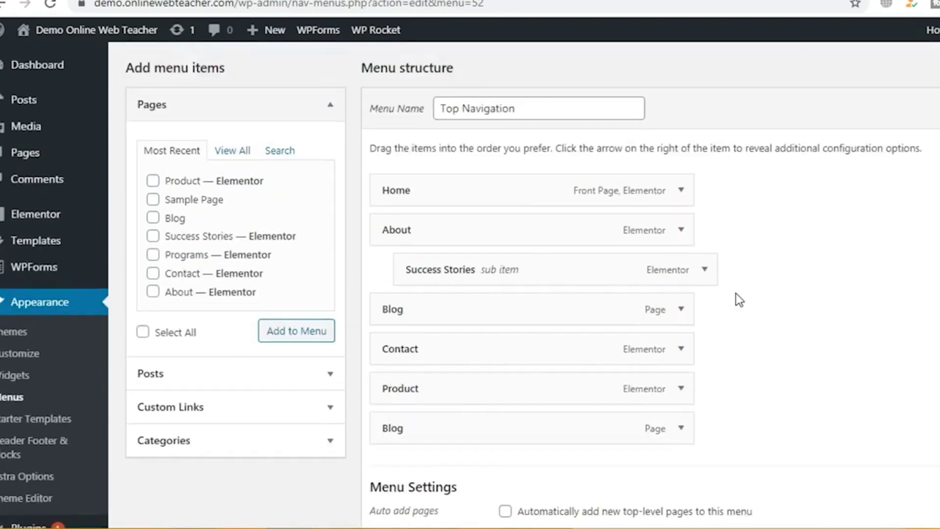
scroll(739, 300, up, 2)
scroll(740, 300, down, 2)
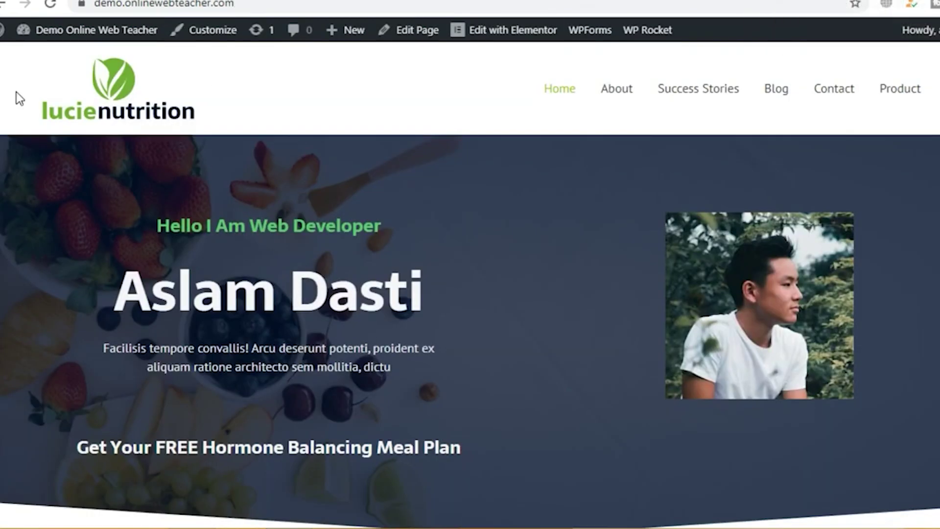
click(106, 114)
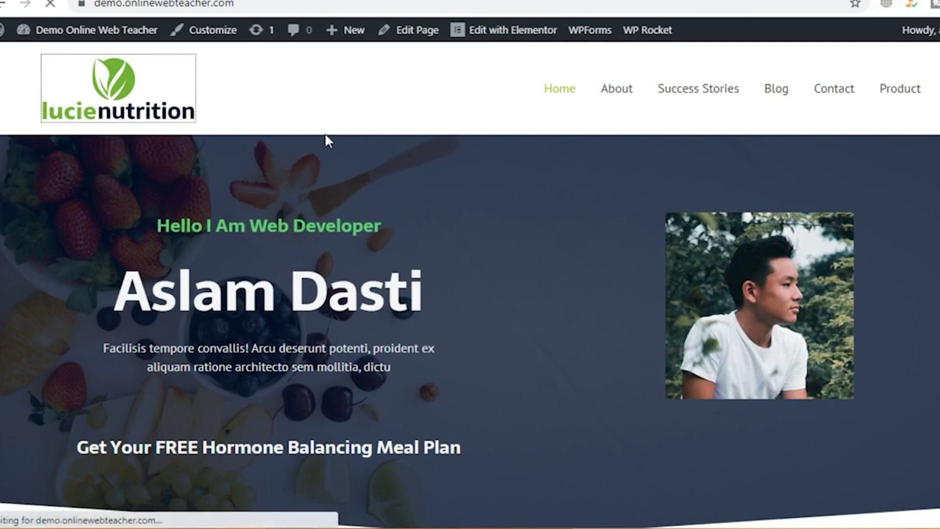
mouse_move(744, 101)
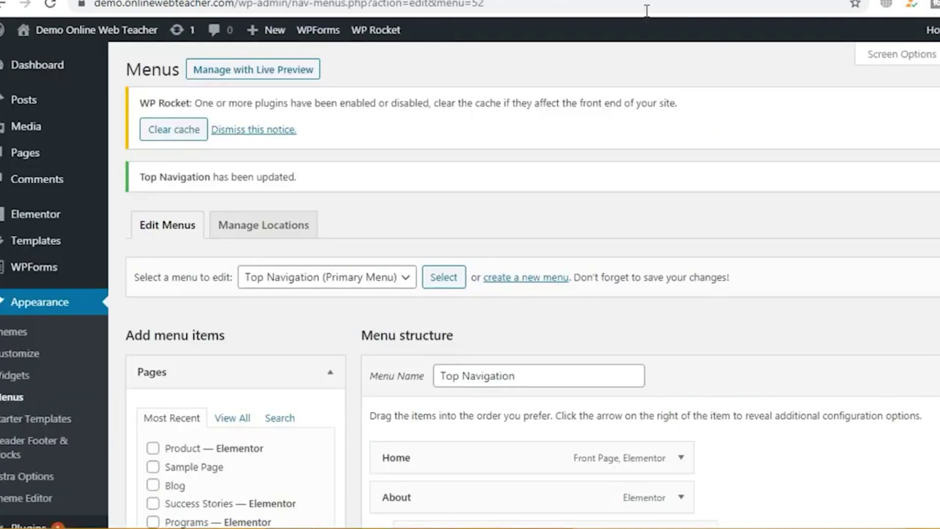
Step: Expand the Posts and Custom Links panels and place the cursor in the URL field
scroll(493, 192, down, 3)
scroll(431, 295, down, 1)
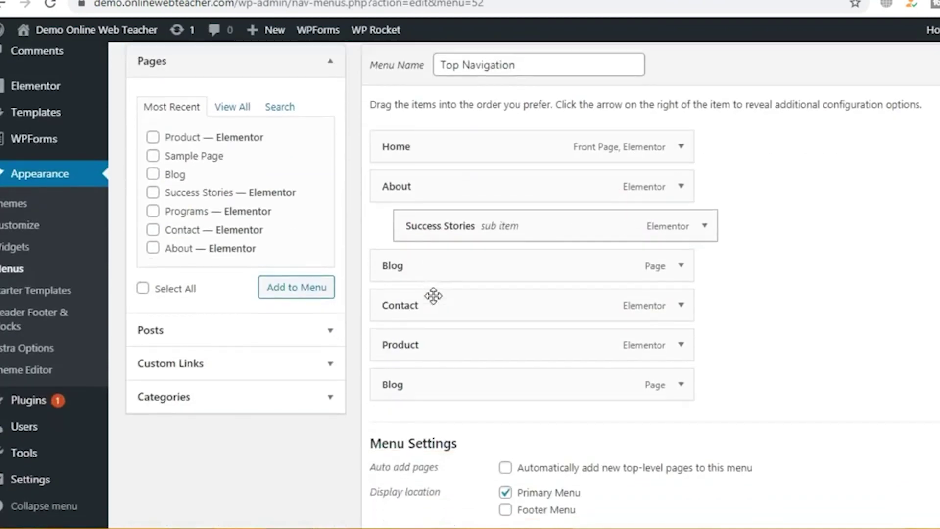
click(209, 333)
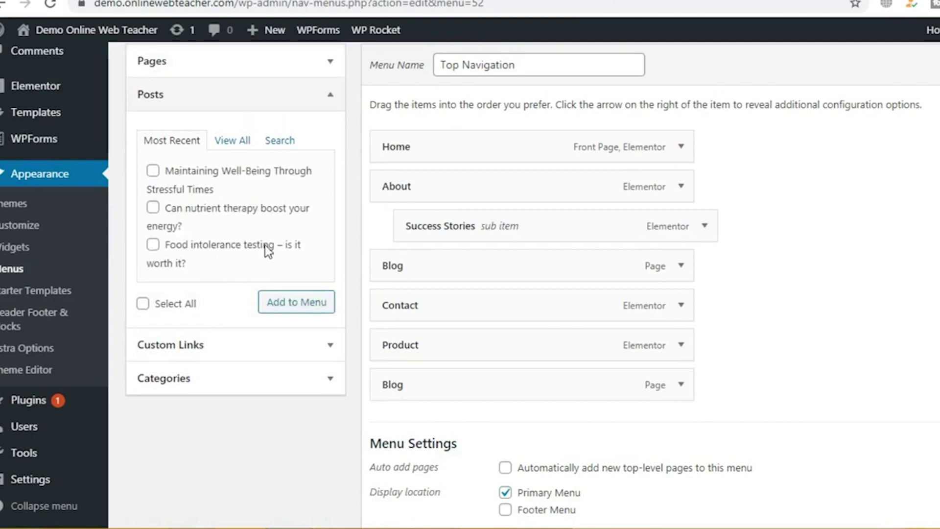
click(237, 352)
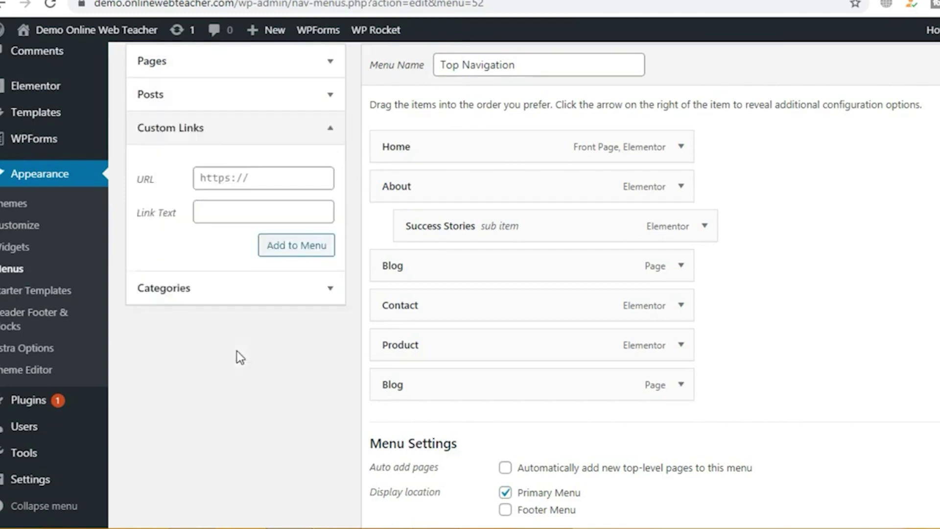
click(263, 180)
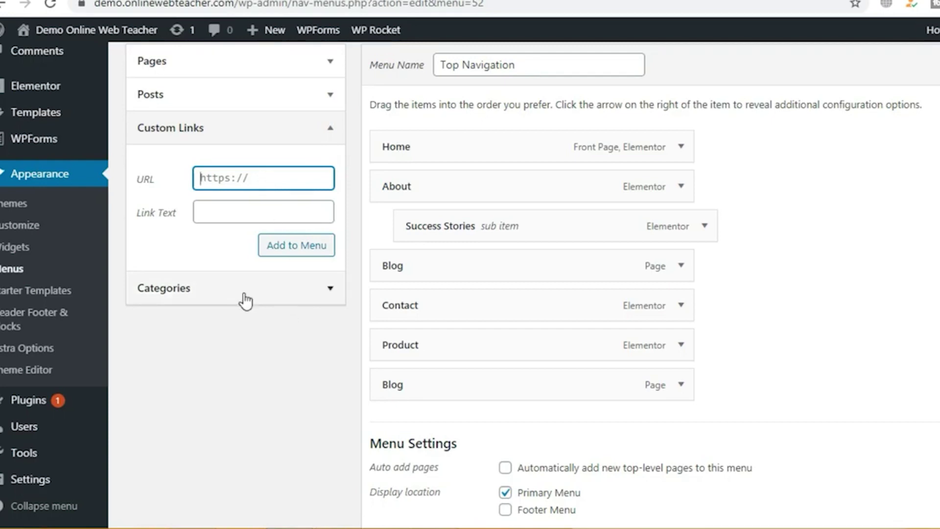
Step: Open the Categories panel and browse its Search, View All and Most Used tabs
click(303, 289)
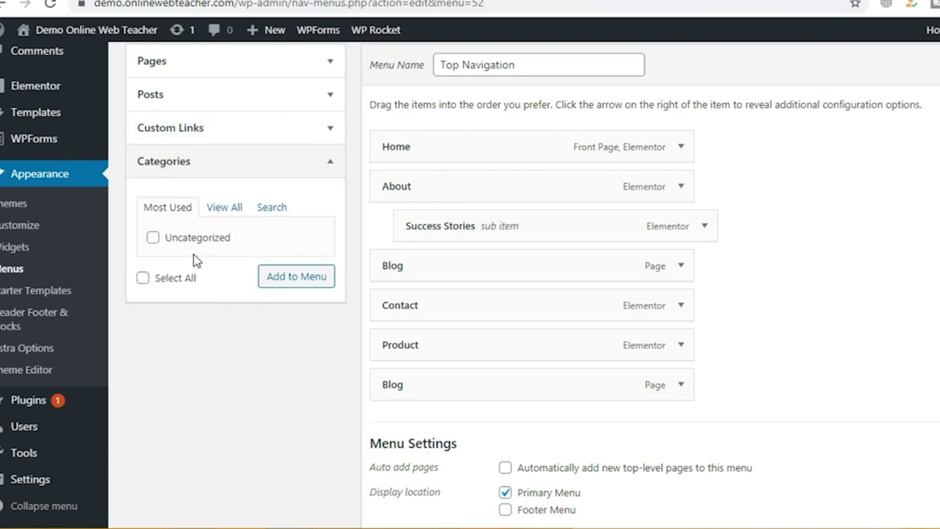
click(263, 209)
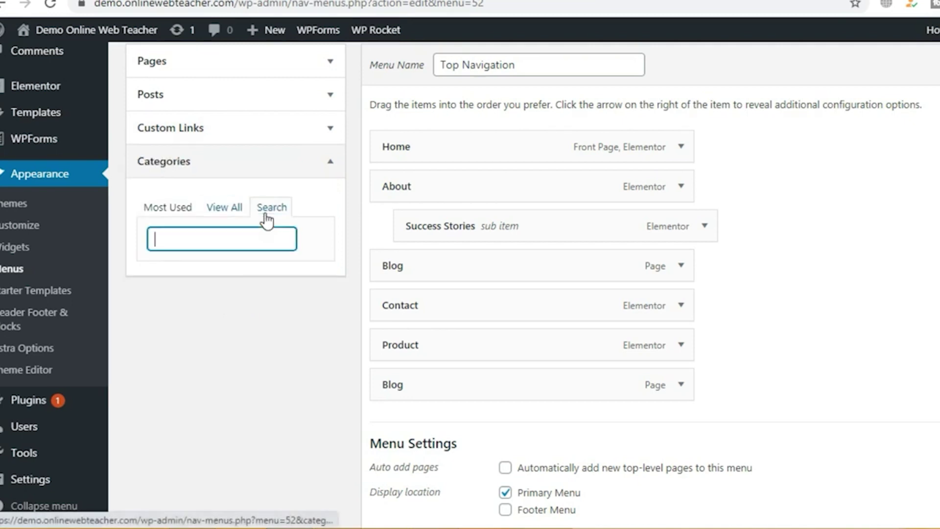
click(223, 209)
click(161, 209)
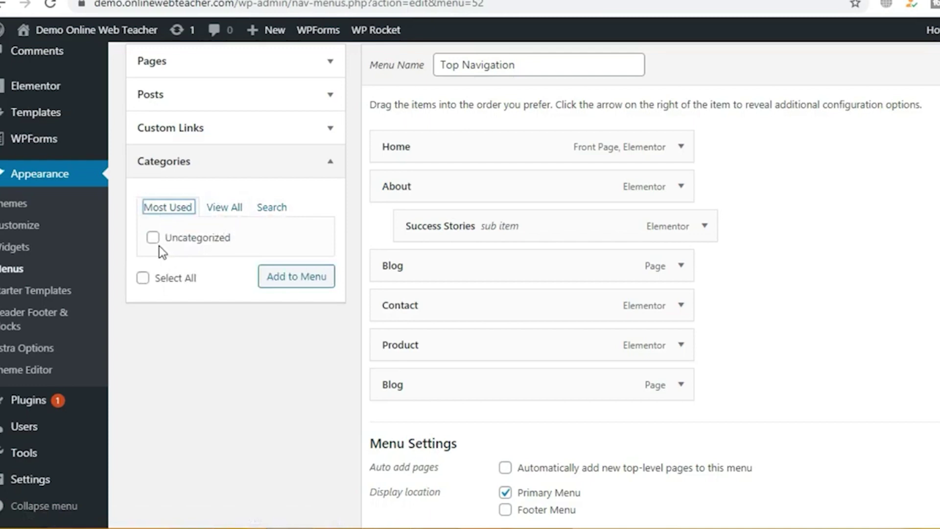
scroll(184, 250, up, 2)
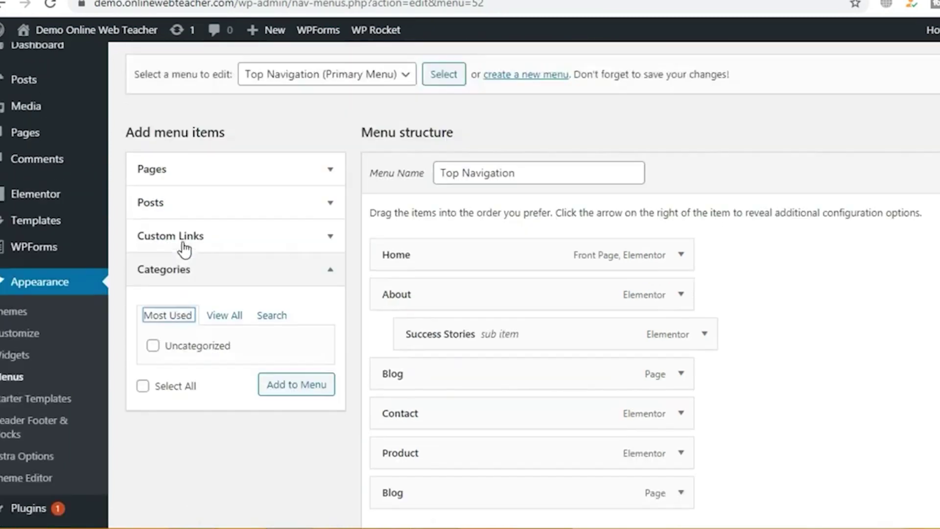
scroll(184, 250, up, 4)
mouse_move(30, 102)
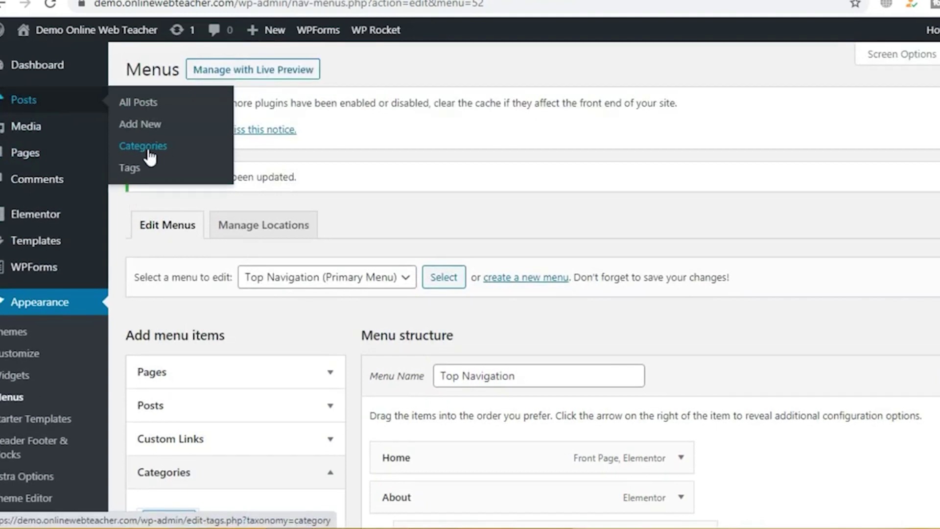
Step: Open the Blog page from the live site's navigation
scroll(150, 156, down, 3)
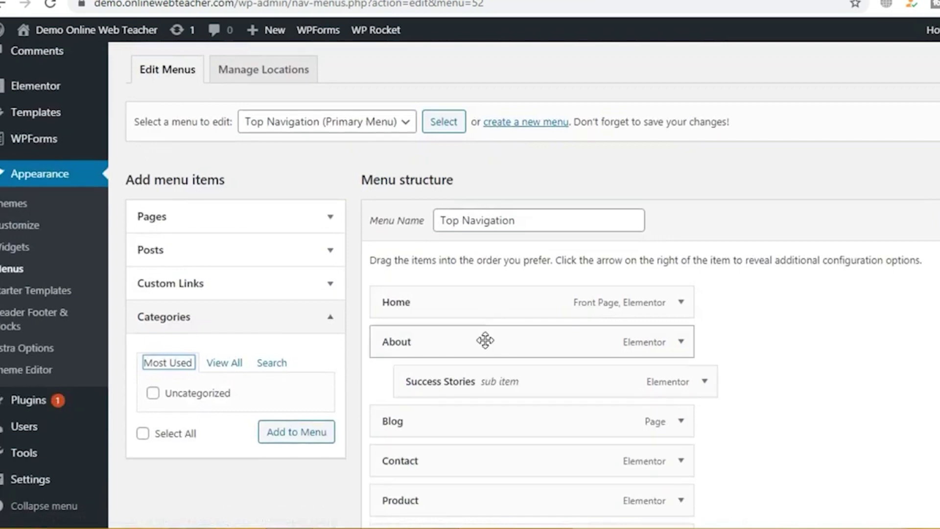
scroll(487, 303, down, 3)
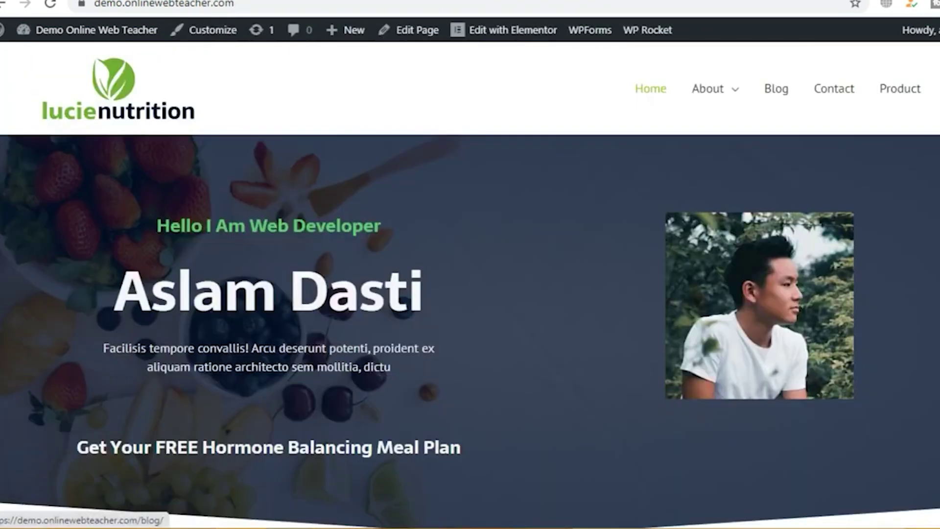
click(777, 88)
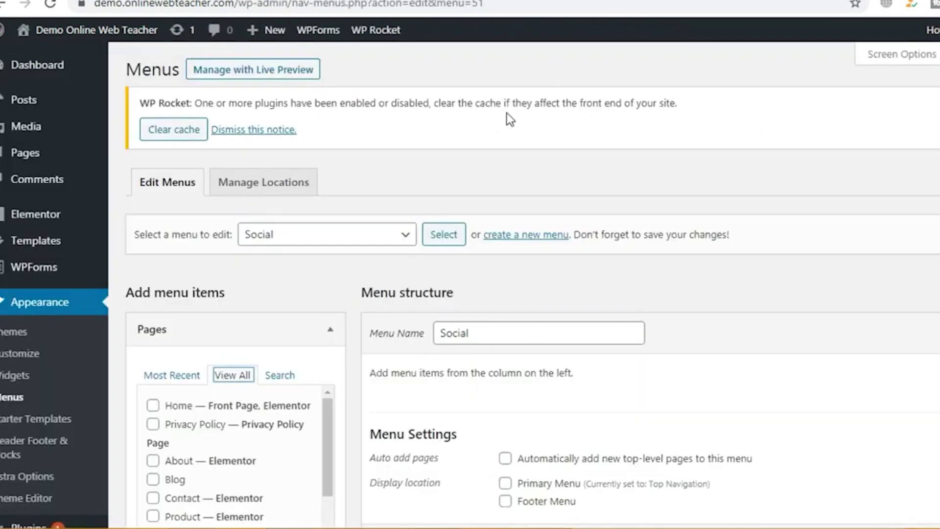
Step: In Settings > Reading, check the Homepage dropdown and leave it on Home
scroll(159, 284, down, 2)
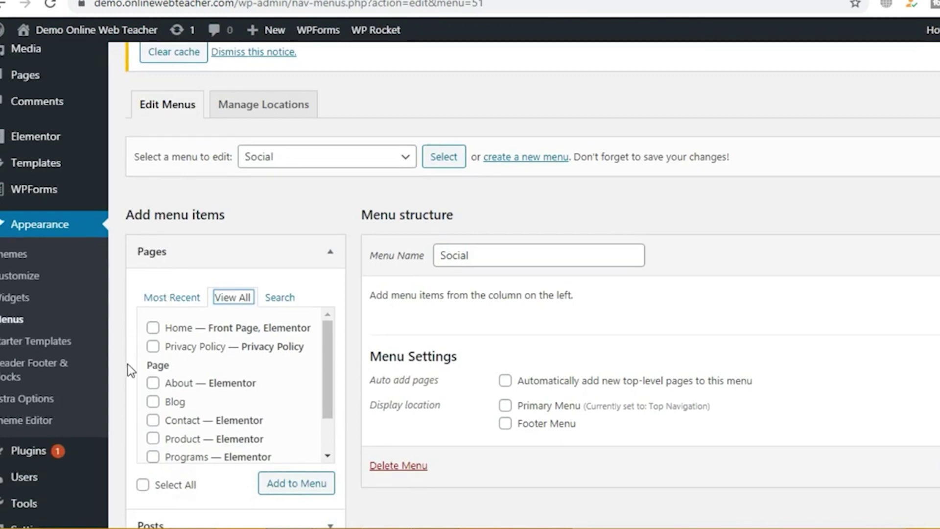
scroll(127, 363, down, 3)
mouse_move(52, 483)
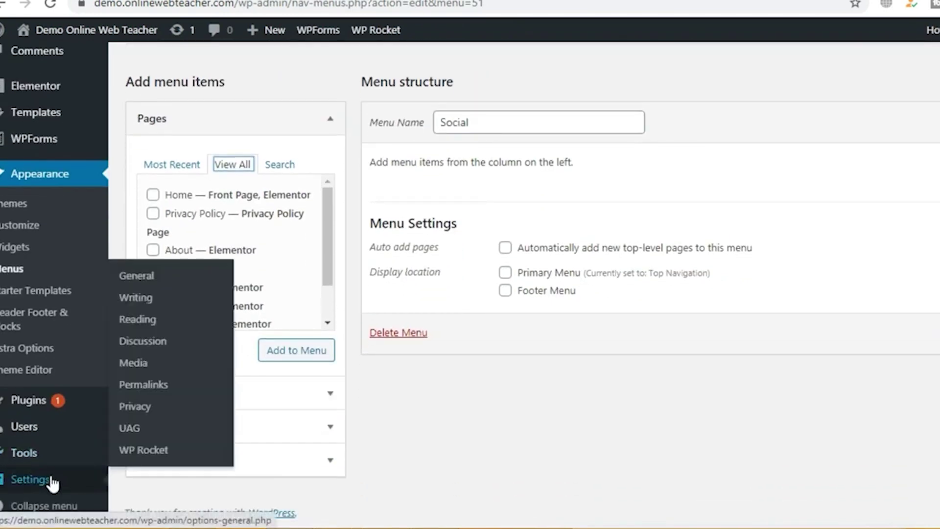
click(146, 323)
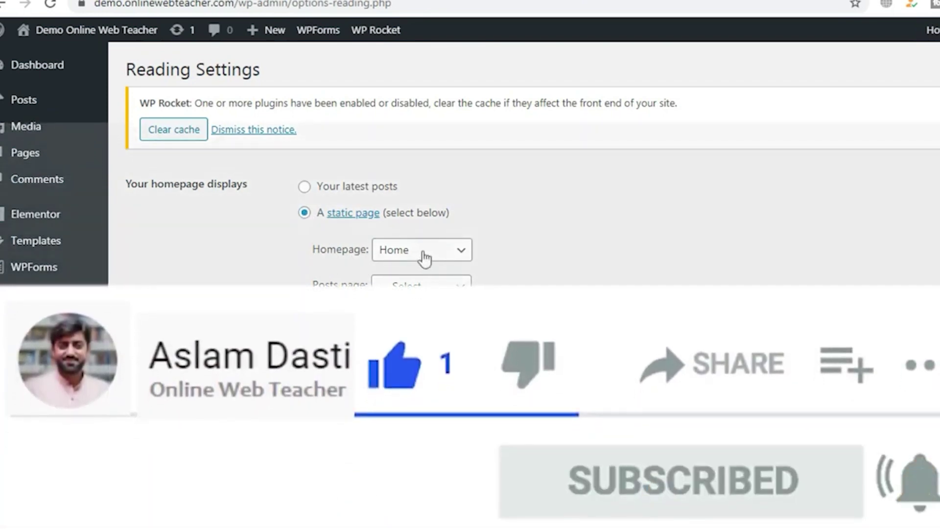
click(423, 252)
key(Escape)
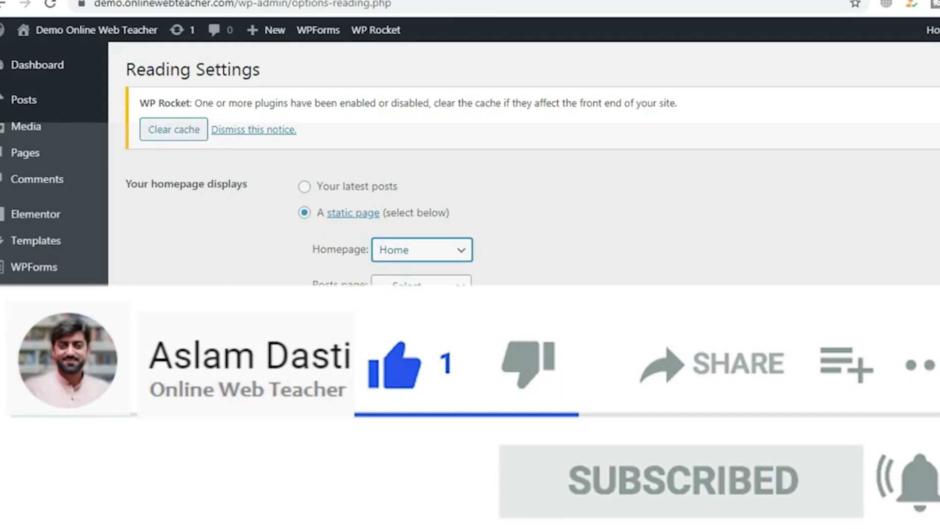